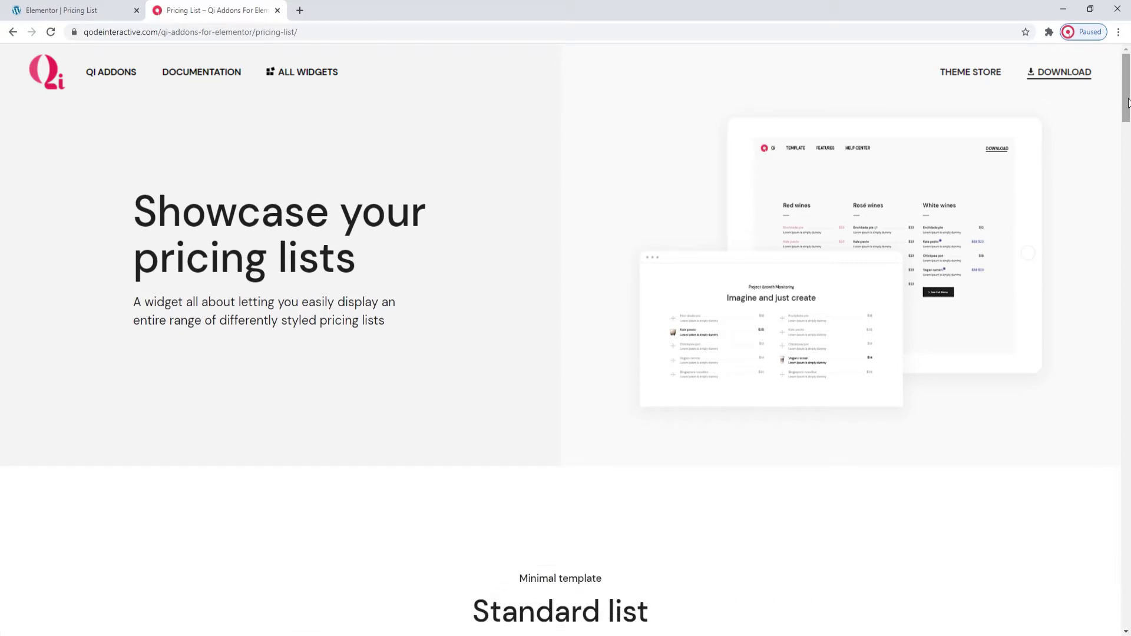
Browse the Qi Addons Pricing List demos, then return to the Elementor Pricing List page.
drag(1126, 103, 1129, 200)
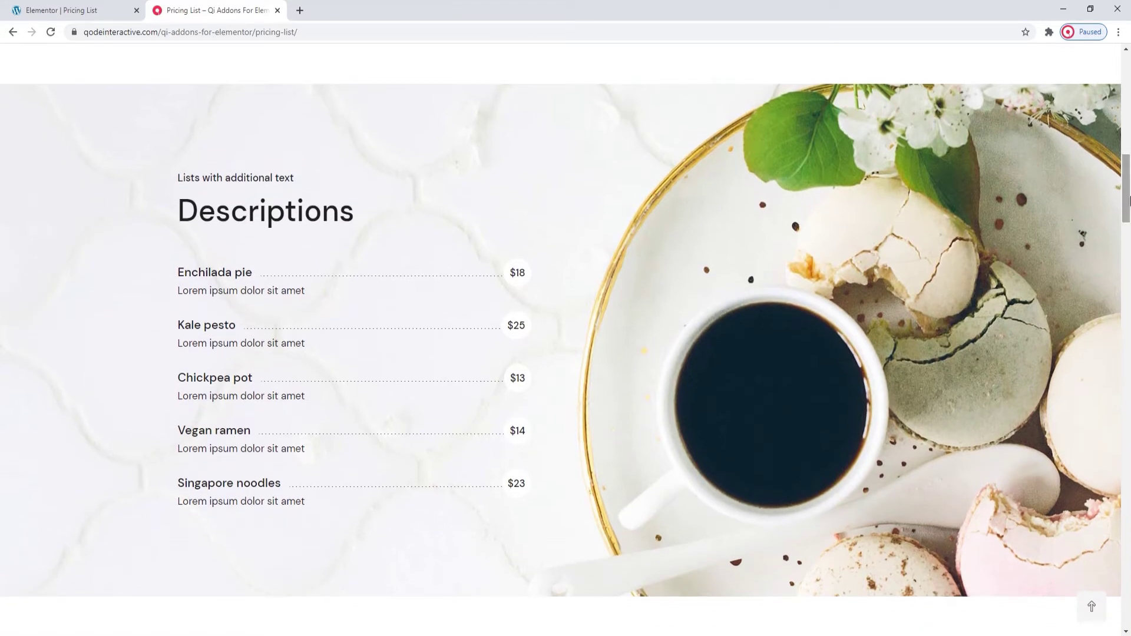
drag(1129, 199, 1128, 365)
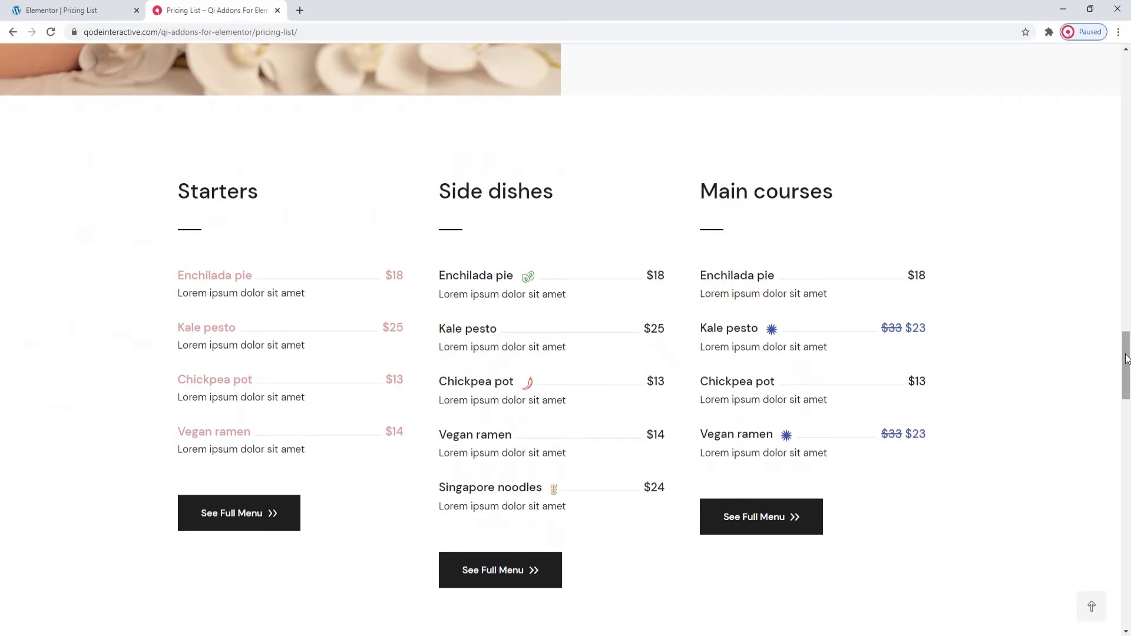
drag(1129, 366, 1129, 464)
scroll(1126, 464, down, 2)
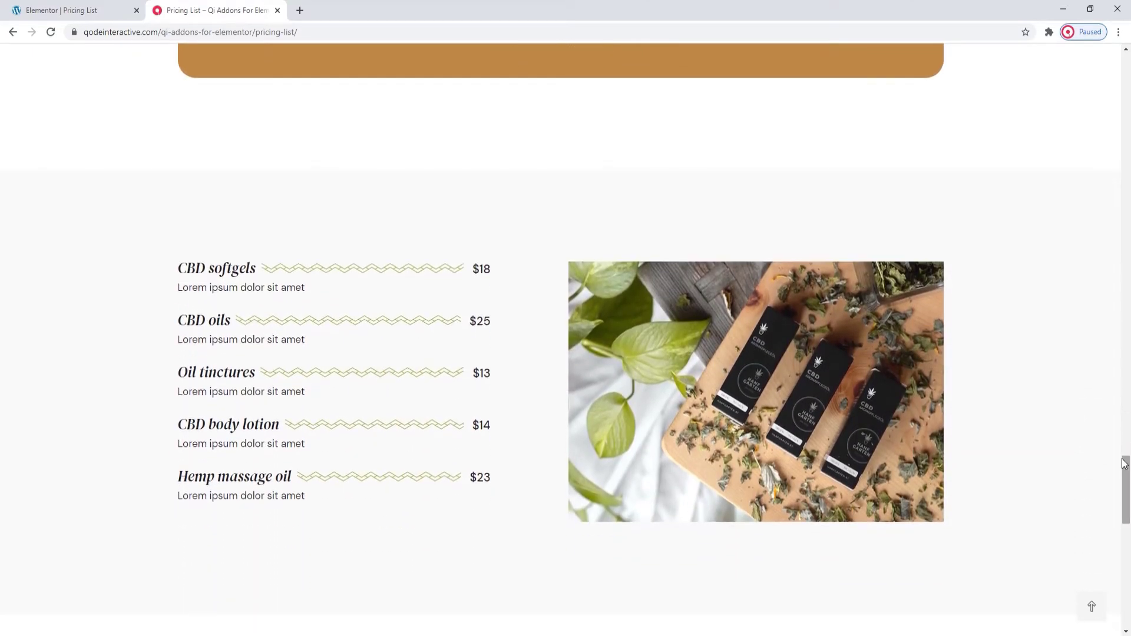
drag(1125, 464, 1128, 531)
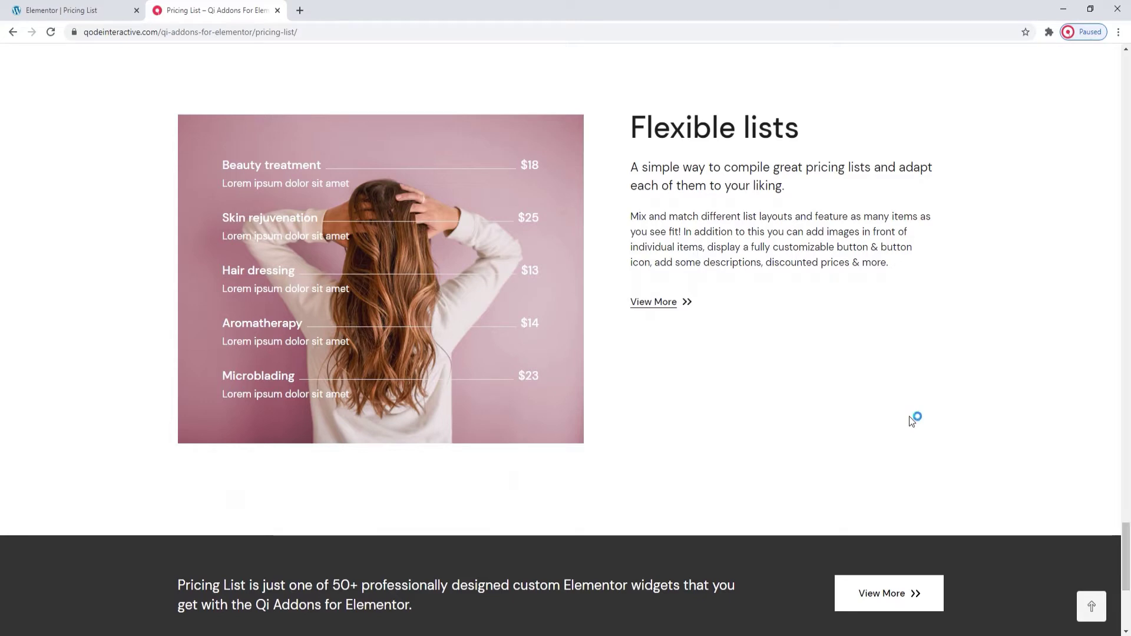
click(106, 18)
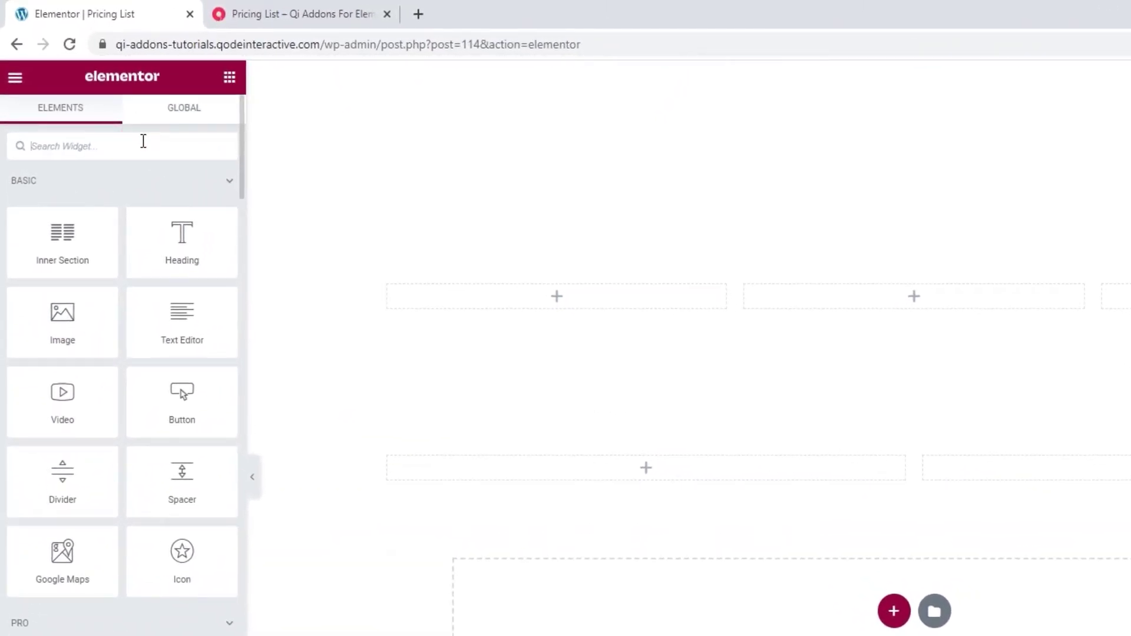
Search widgets for 'pricing list' and drop the Pricing List widget into the first column.
click(143, 145)
text(pricing list)
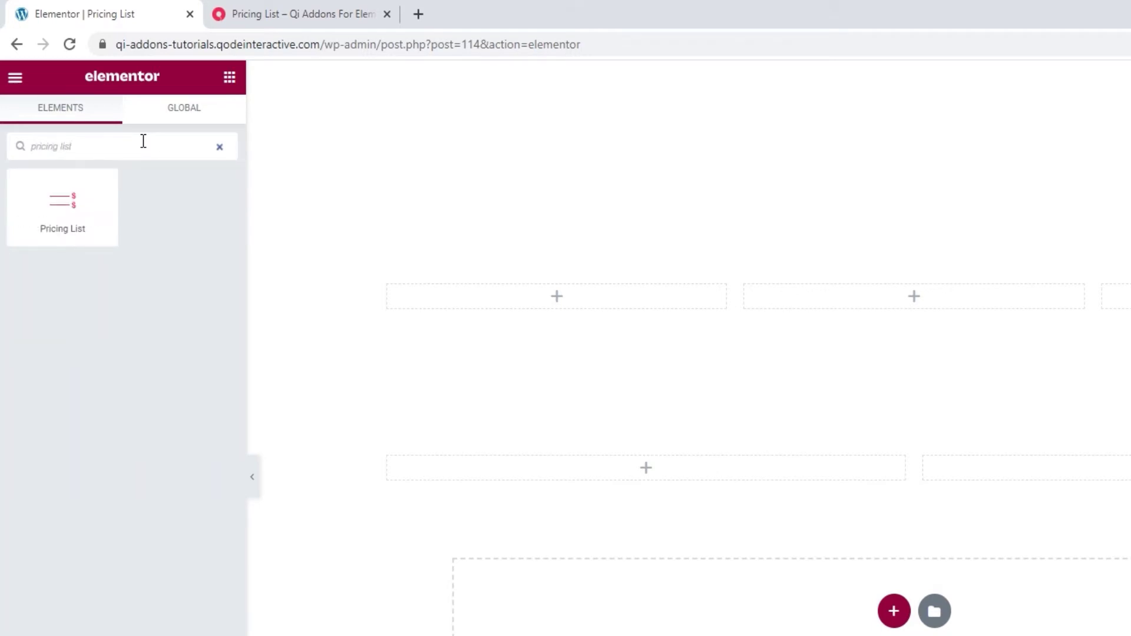
drag(65, 199, 575, 307)
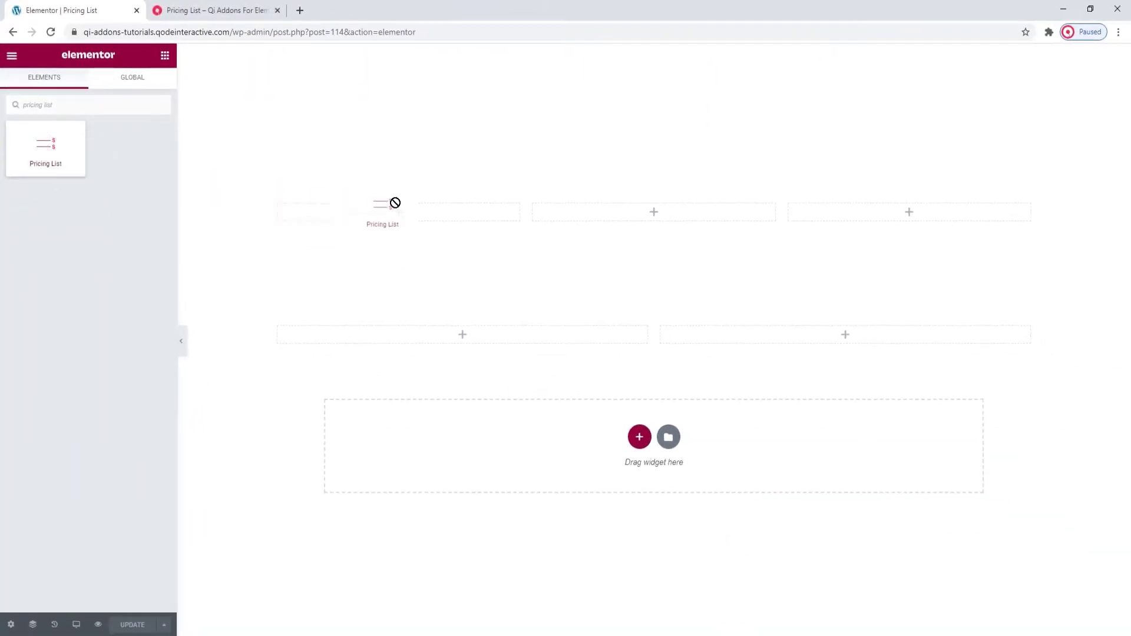
drag(411, 220, 409, 213)
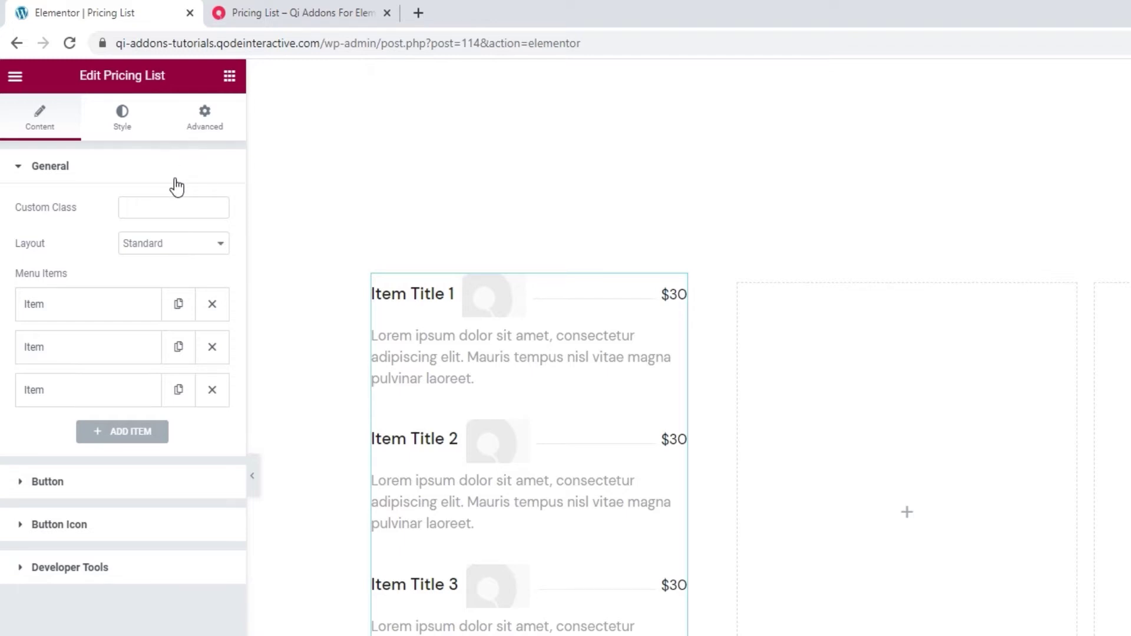
click(172, 255)
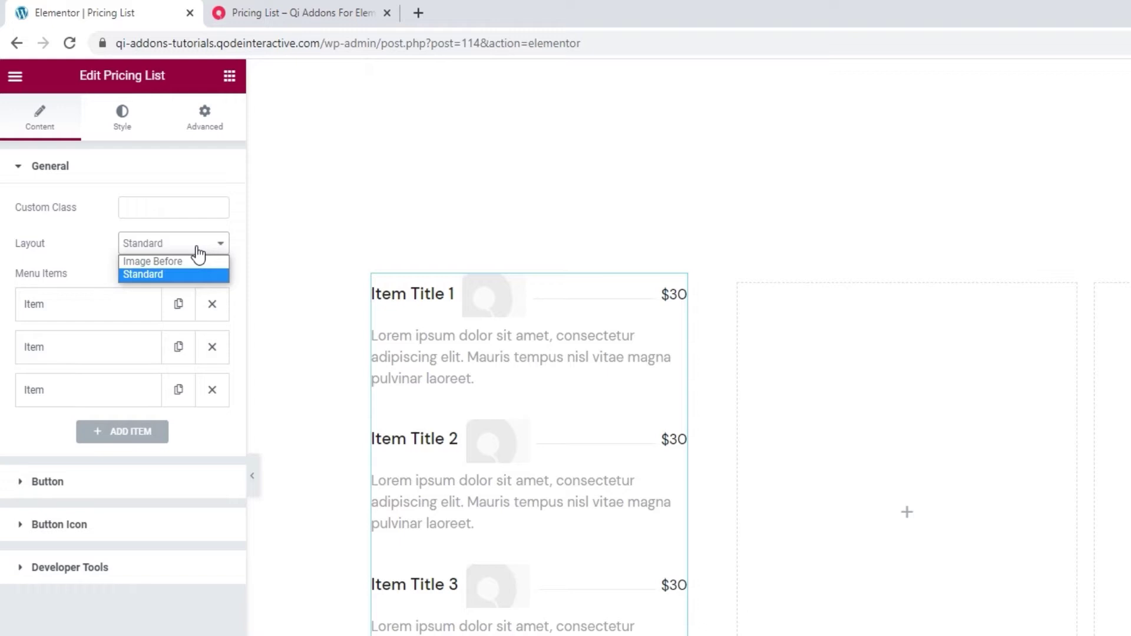
Keep the Standard list layout and add a fourth item to the pricing list.
click(198, 251)
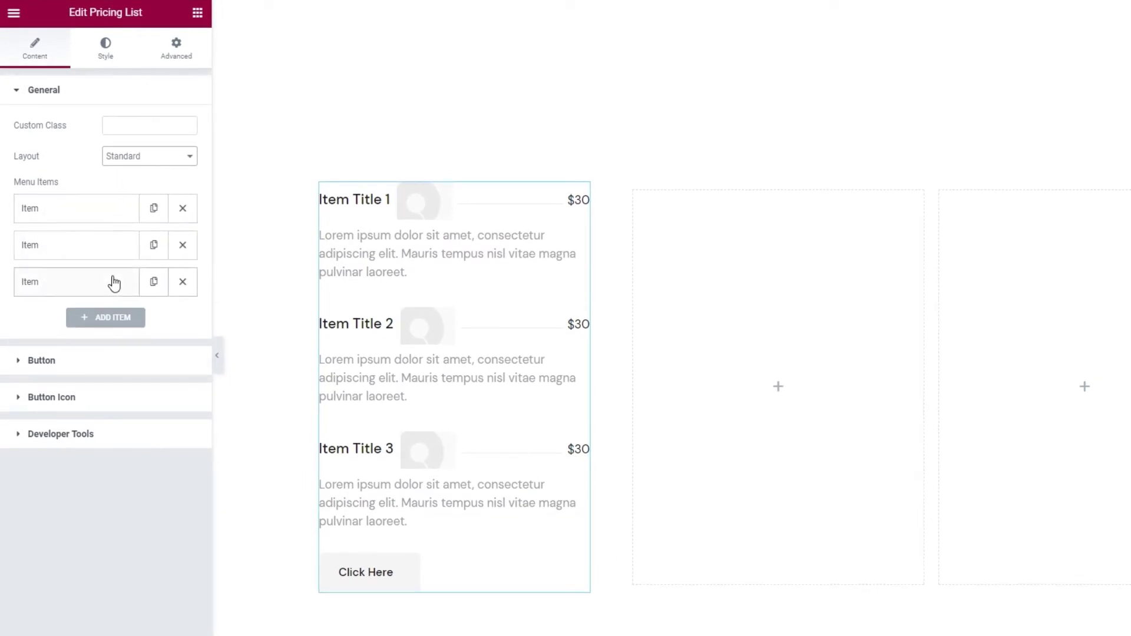
click(111, 318)
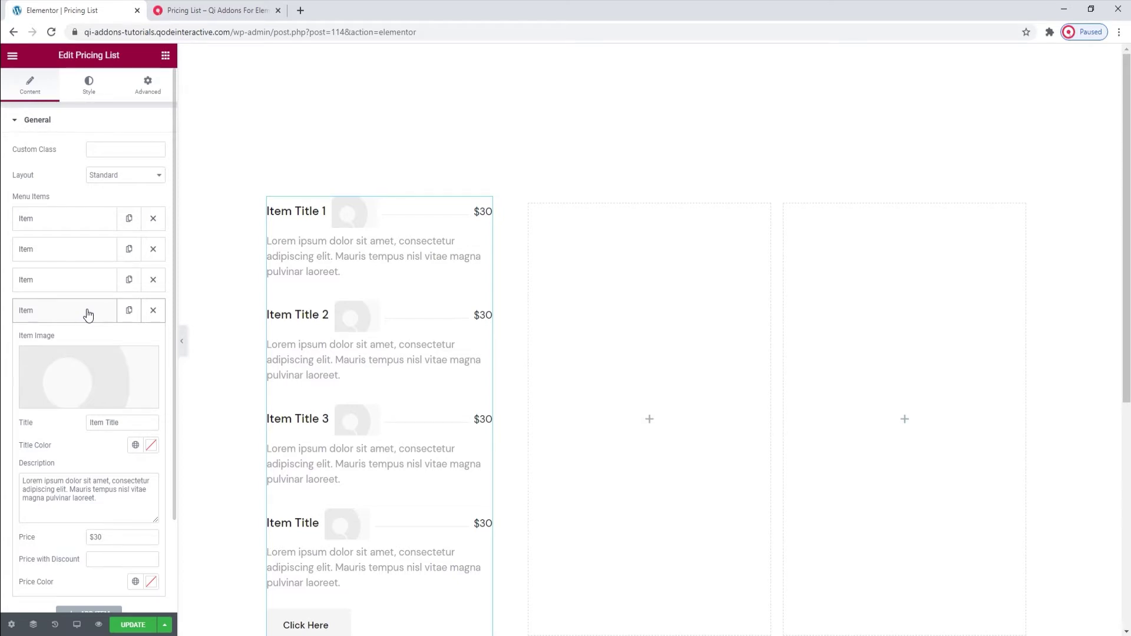
click(87, 314)
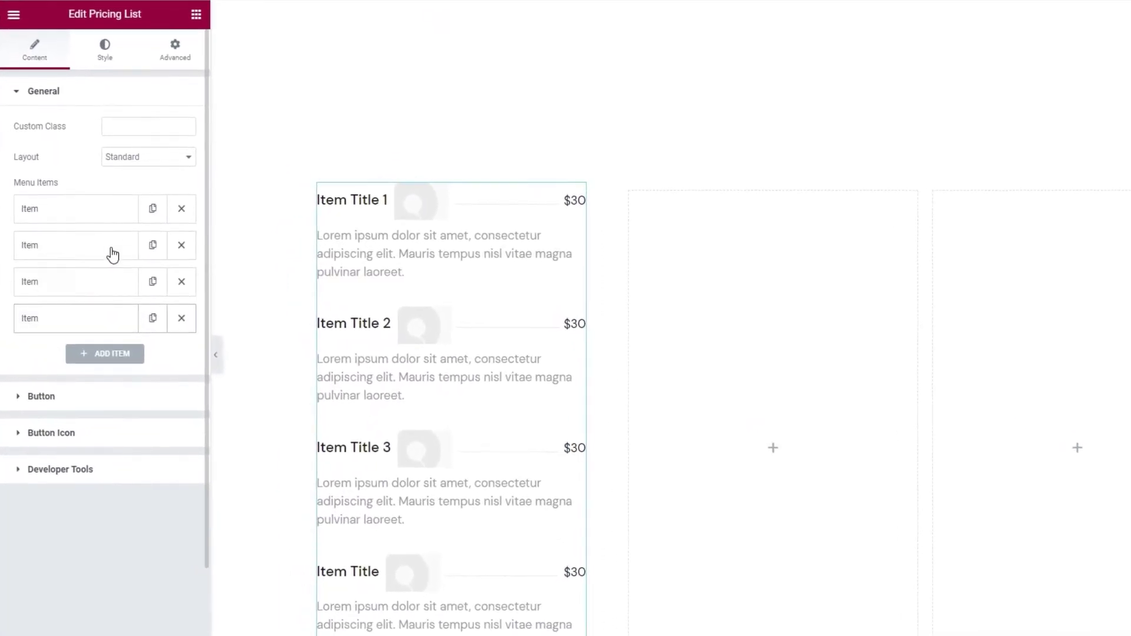
click(116, 225)
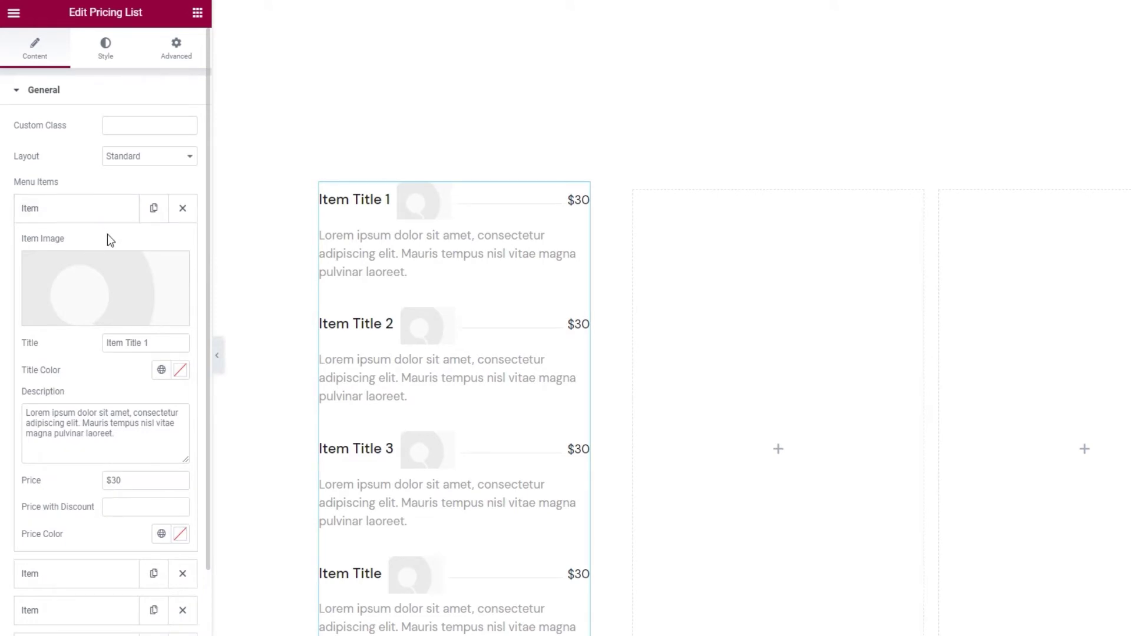
Delete the first item's image and retitle it 'Garlic bread', leaving the title colour unchanged.
mouse_move(122, 271)
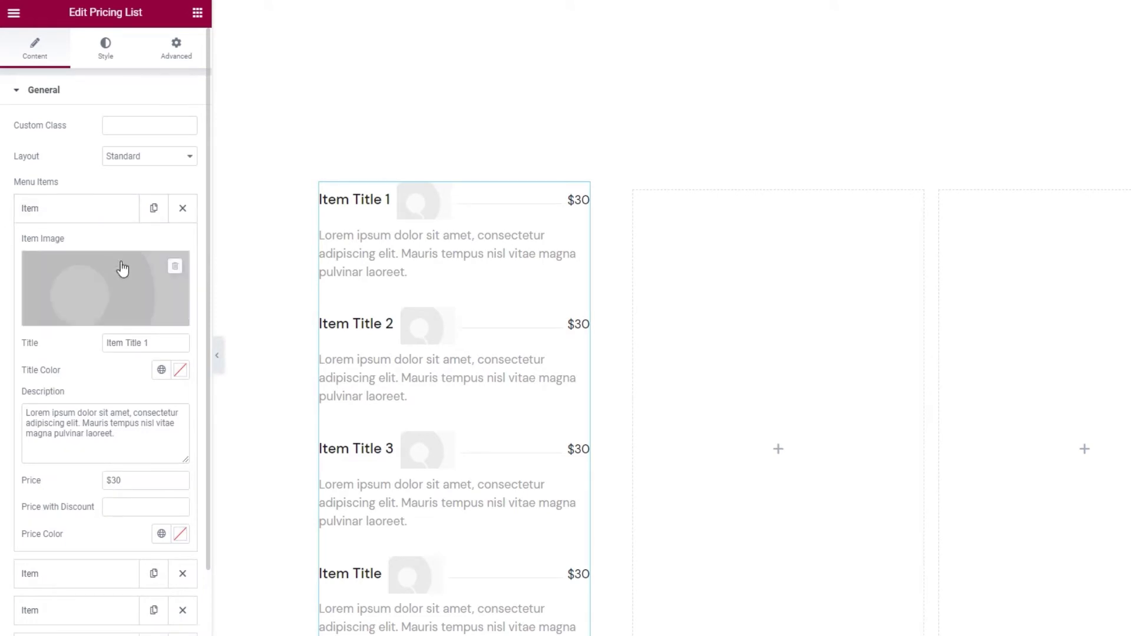
click(174, 268)
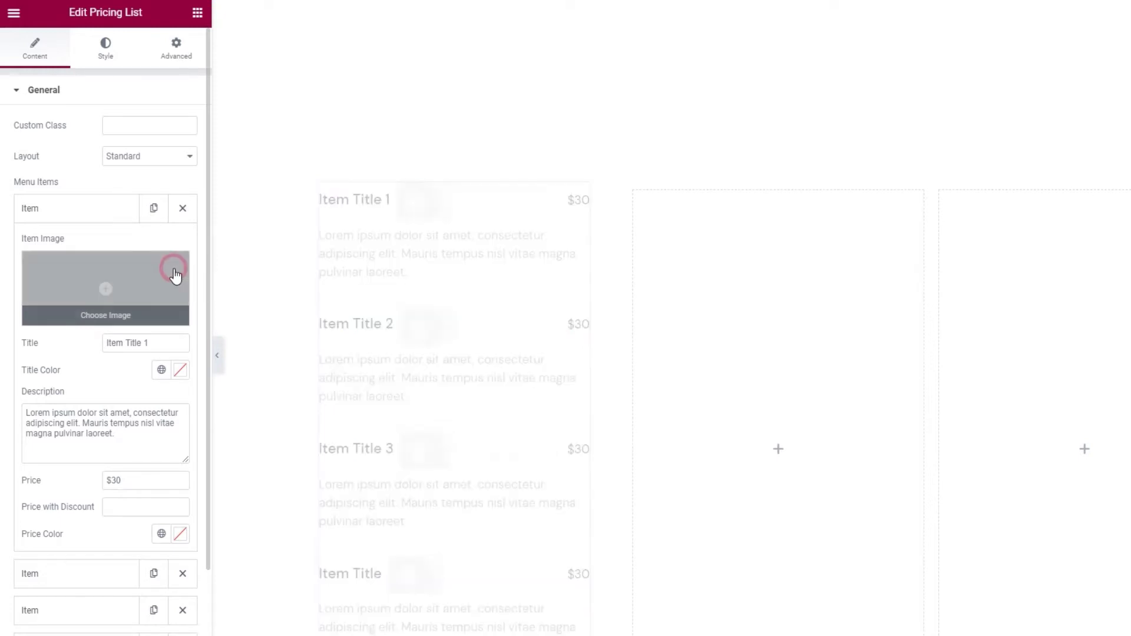
triple_click(180, 342)
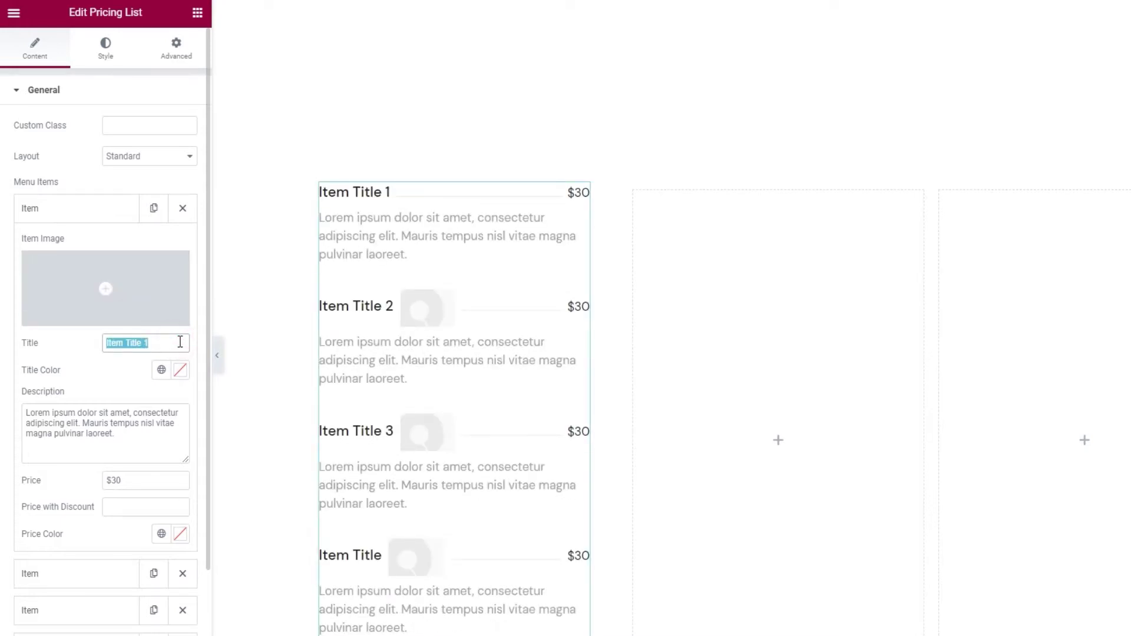
text(Garlic bread)
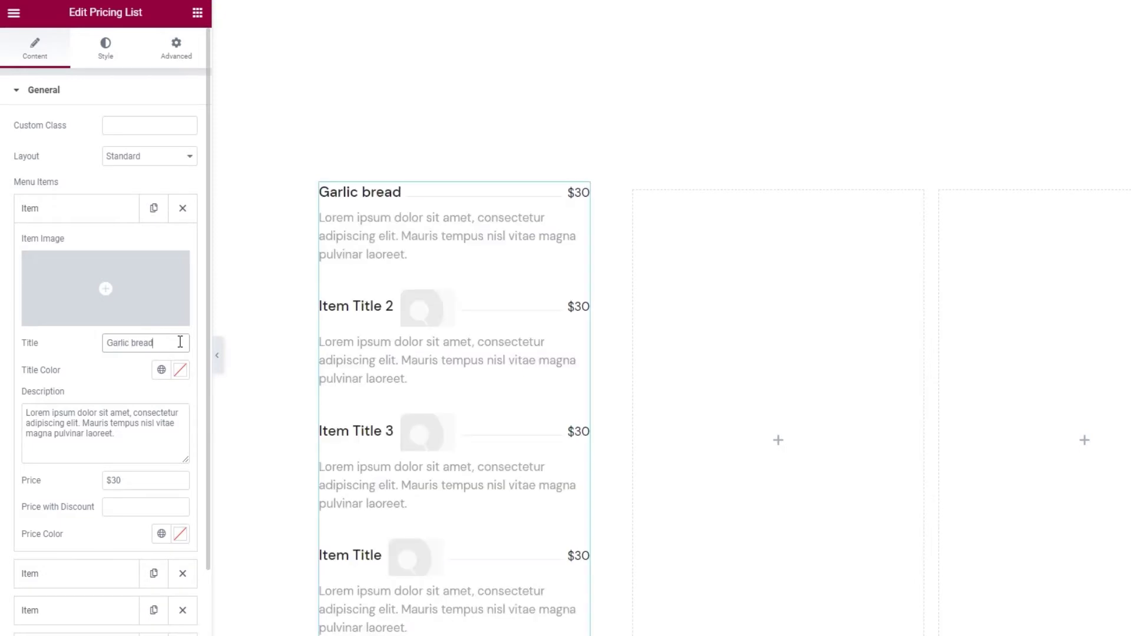
click(179, 371)
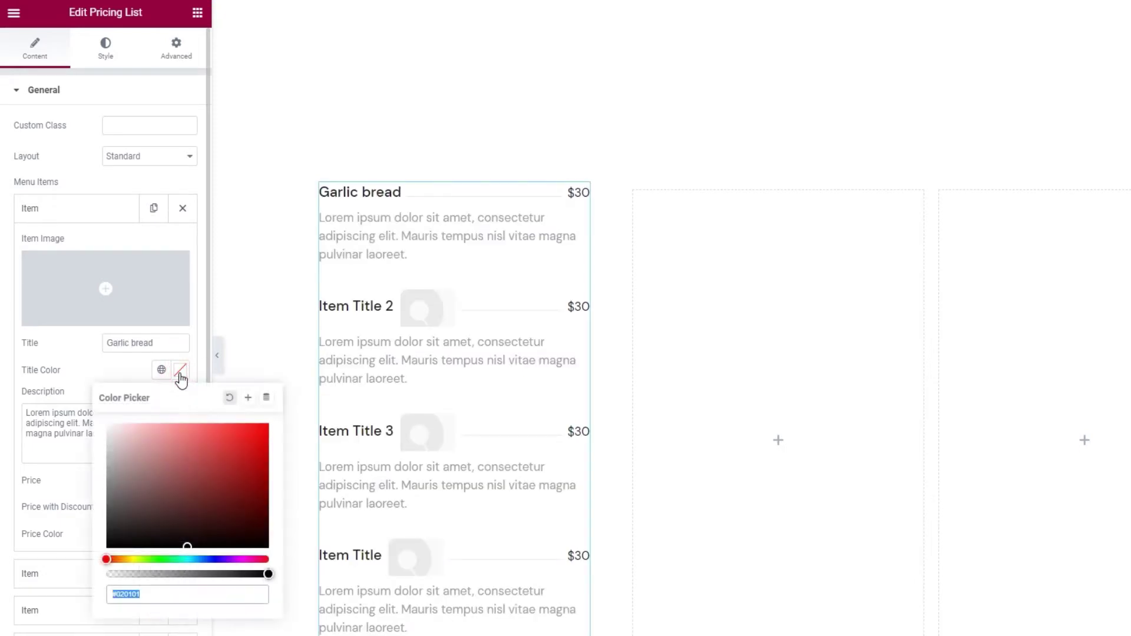
double_click(139, 594)
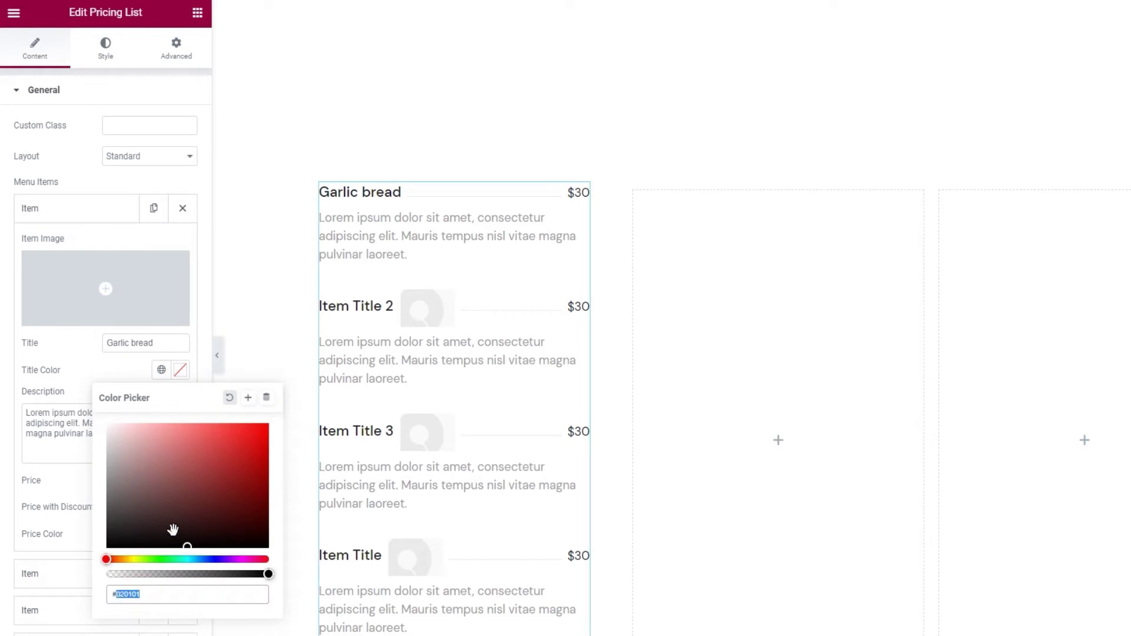
click(180, 371)
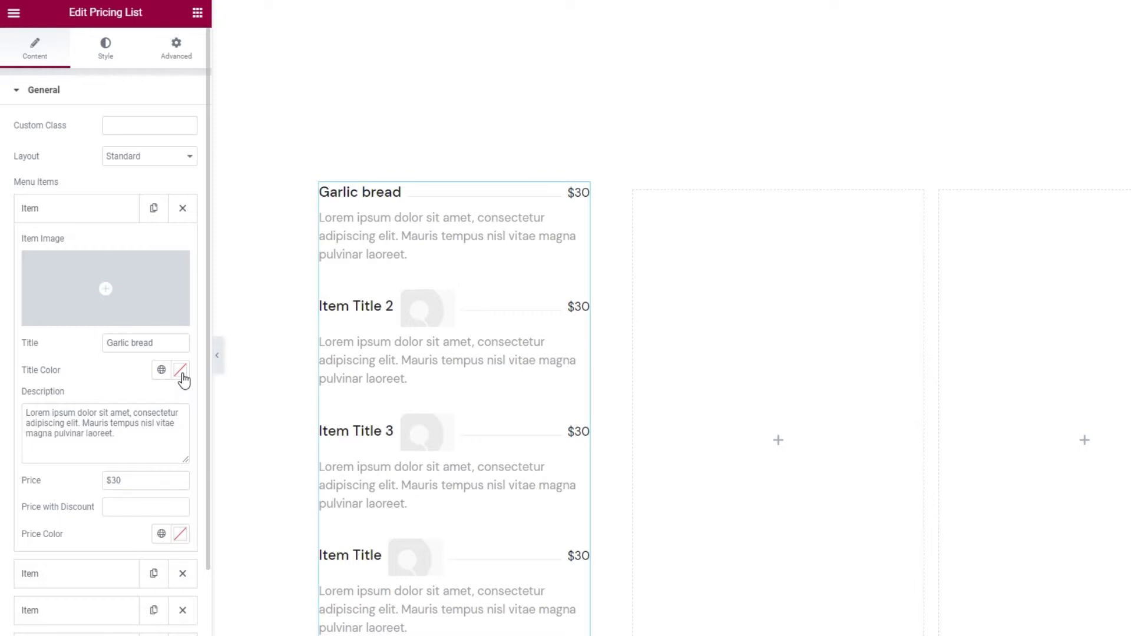
triple_click(127, 418)
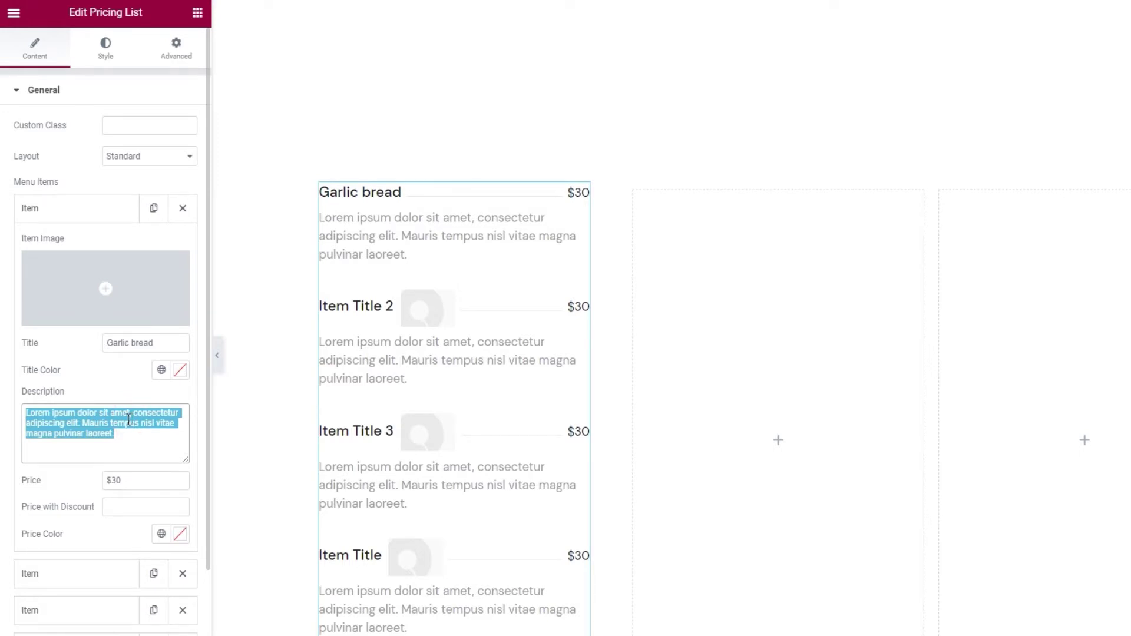
Describe Garlic bread as 'Baguette with butter, garlic and parsley' and price it $7, with no discount.
text(Bagu)
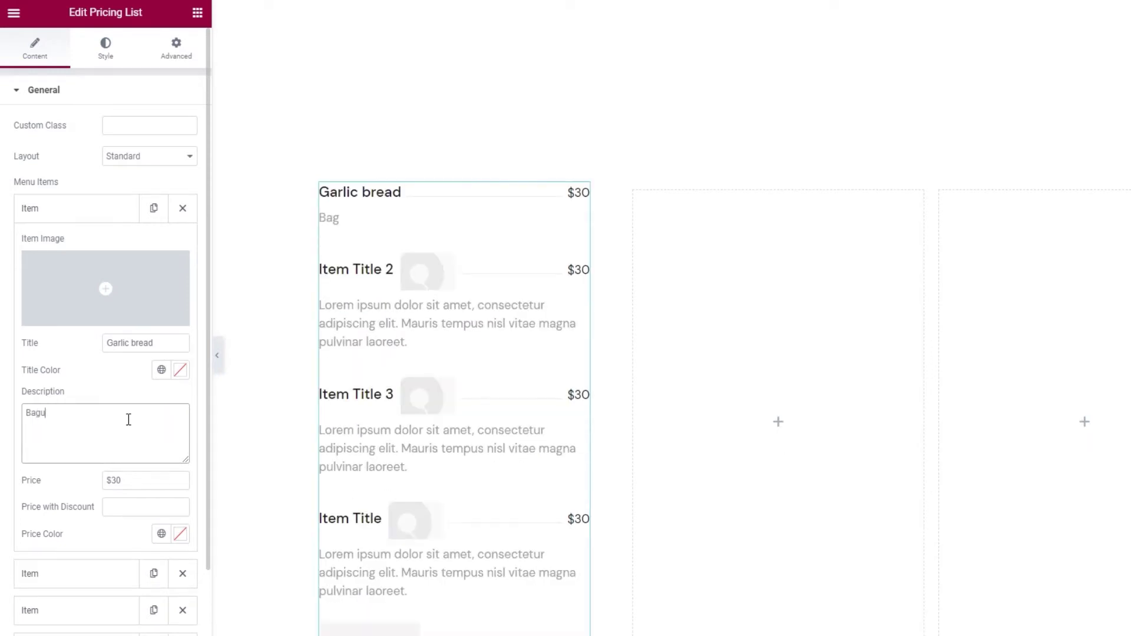
text(ette with butter, garlic and parsley)
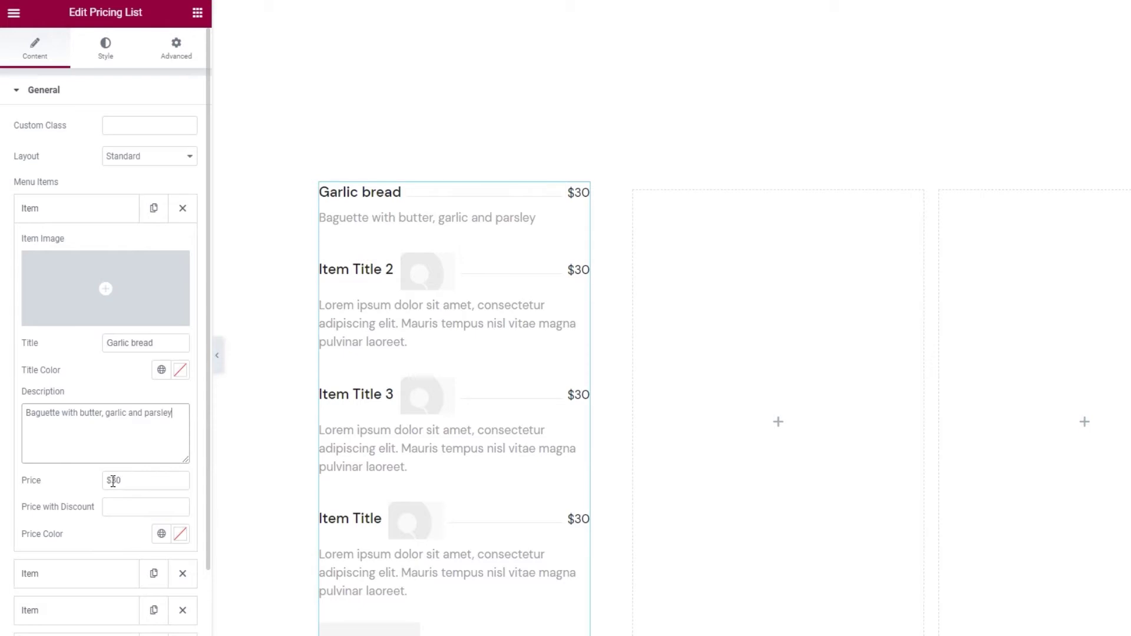
triple_click(132, 480)
text($7)
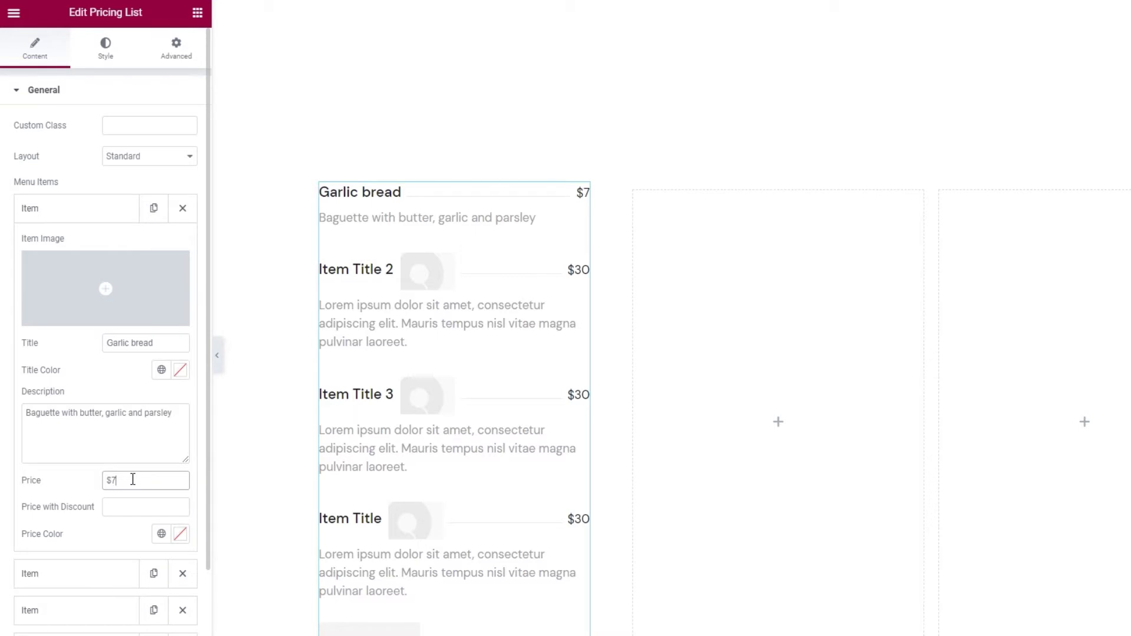
click(141, 510)
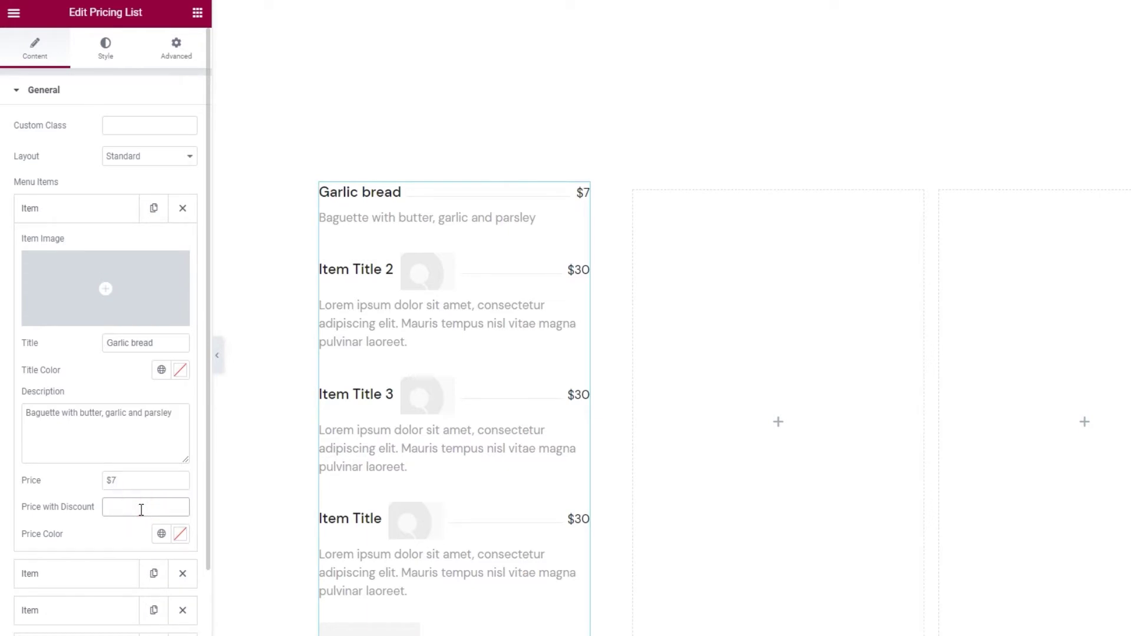
text($5)
drag(132, 508, 105, 506)
key(BackSpace)
click(180, 538)
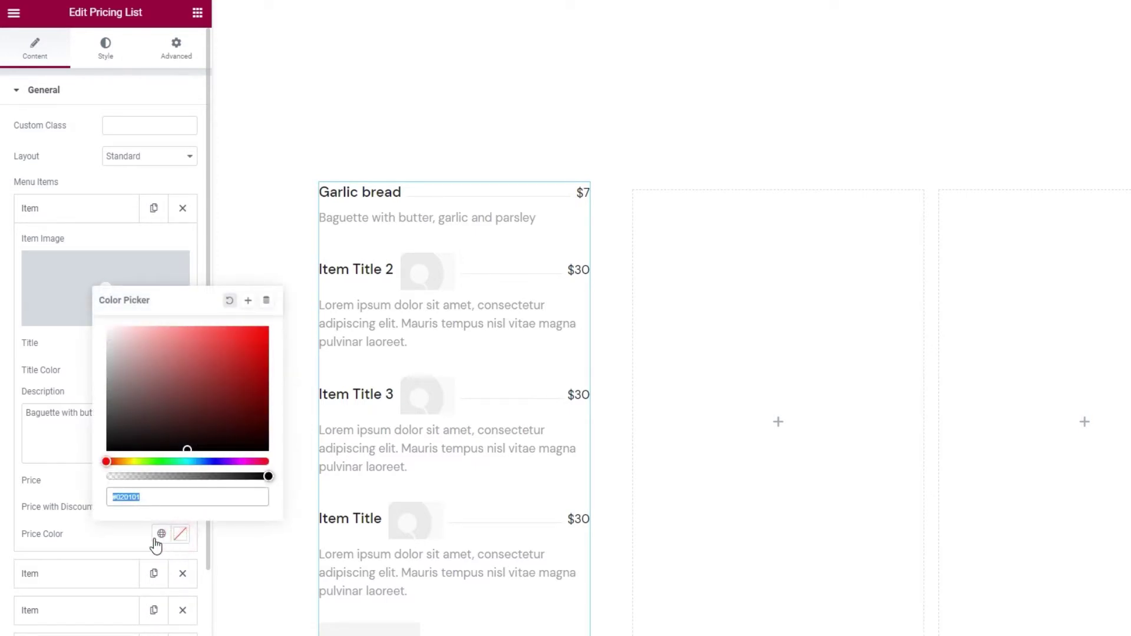
click(128, 529)
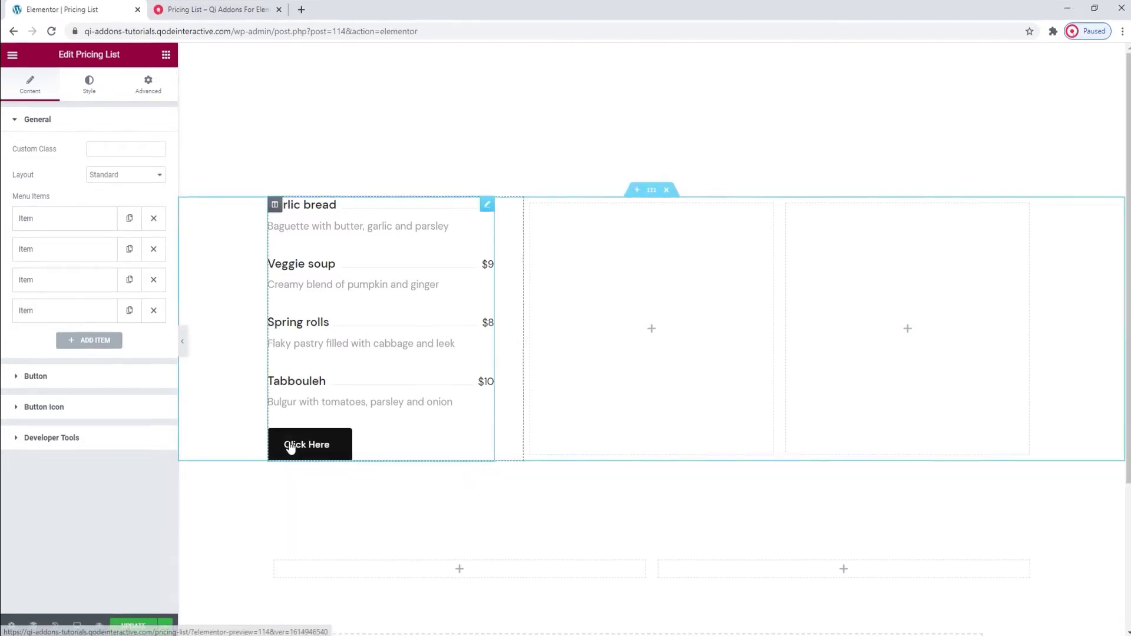
Expand the Button settings and view the button layout choices.
click(119, 376)
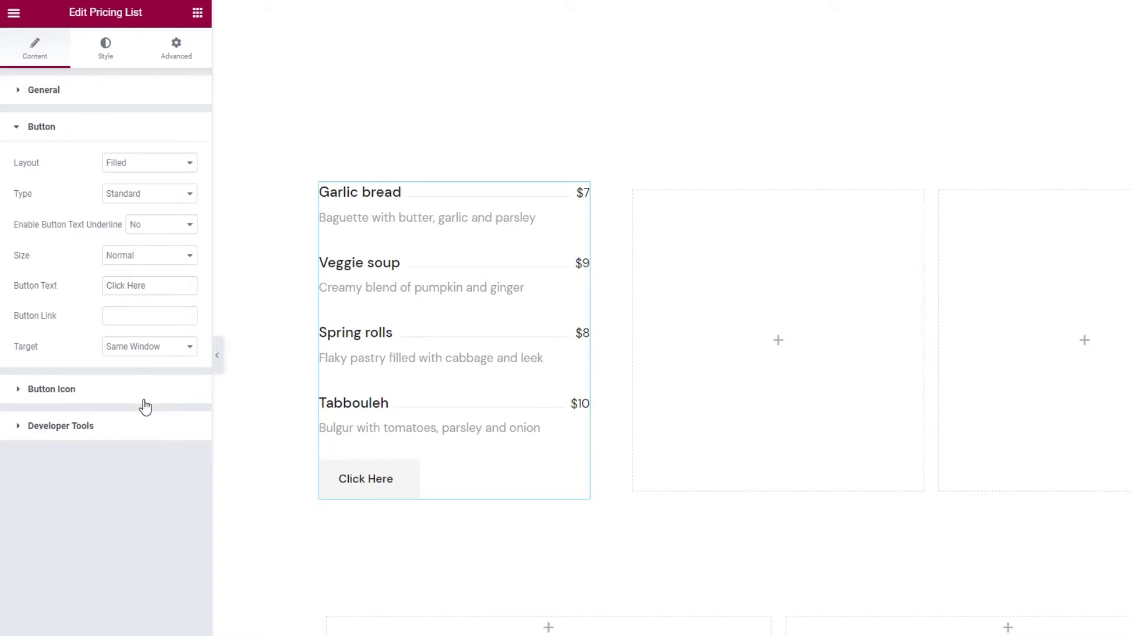
click(122, 167)
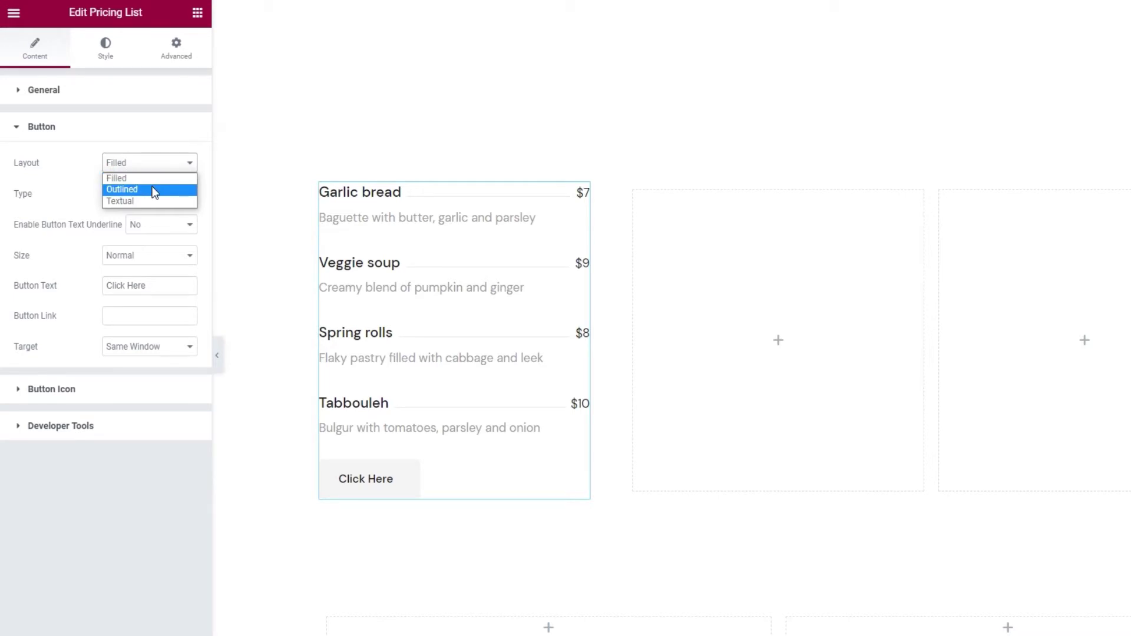
Try Outlined, Textual and other button types, settling on a Filled layout with Standard type.
click(152, 189)
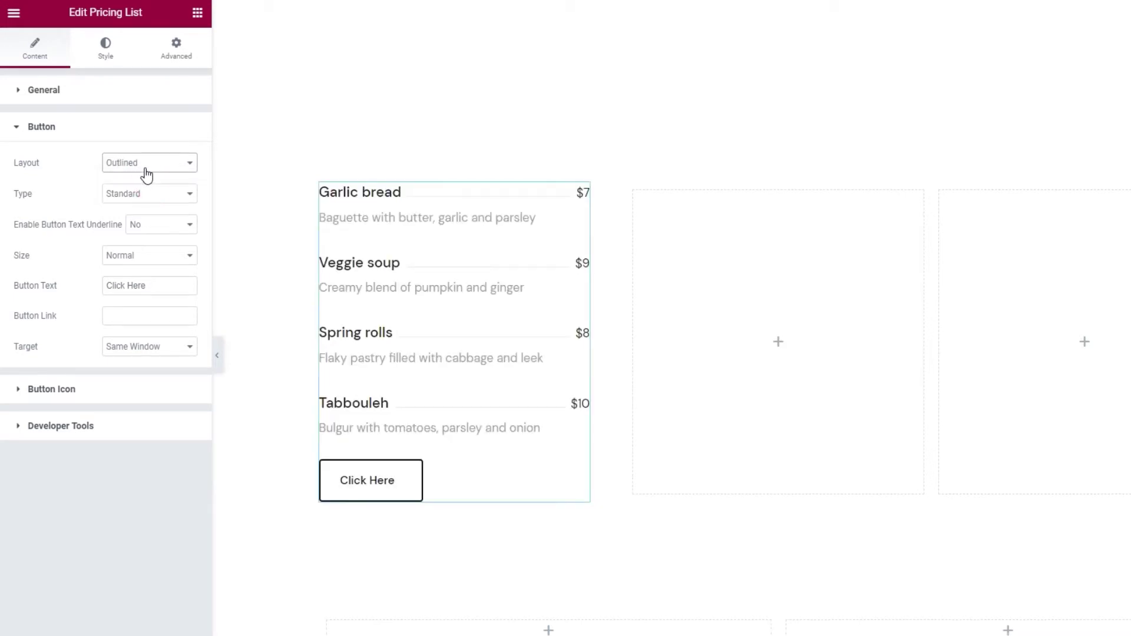
click(147, 171)
click(150, 201)
click(137, 167)
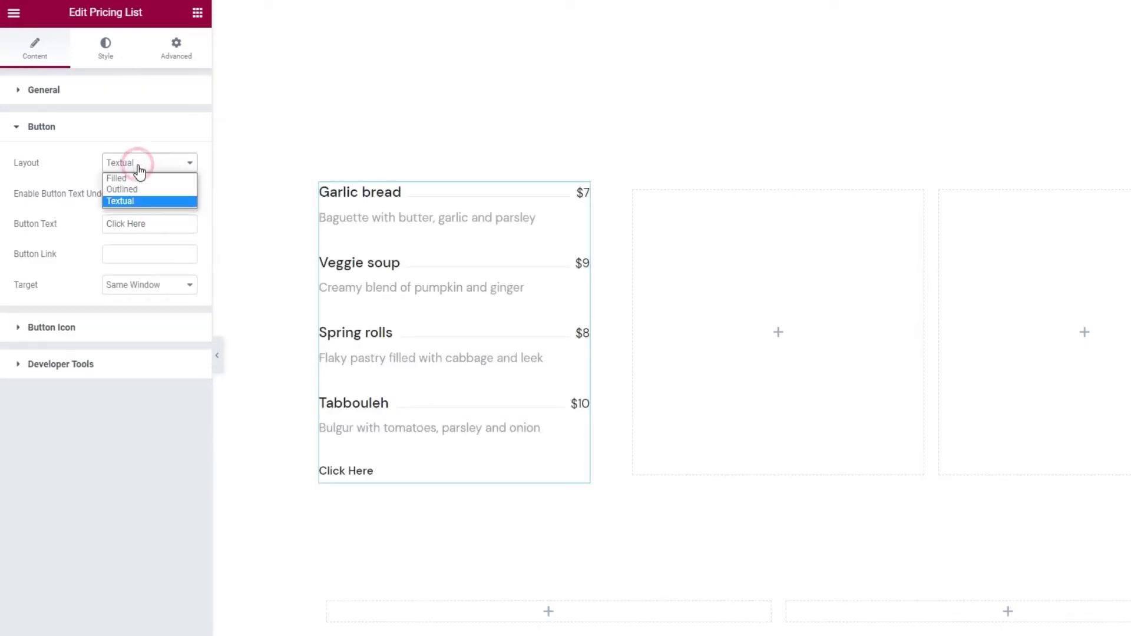
click(142, 178)
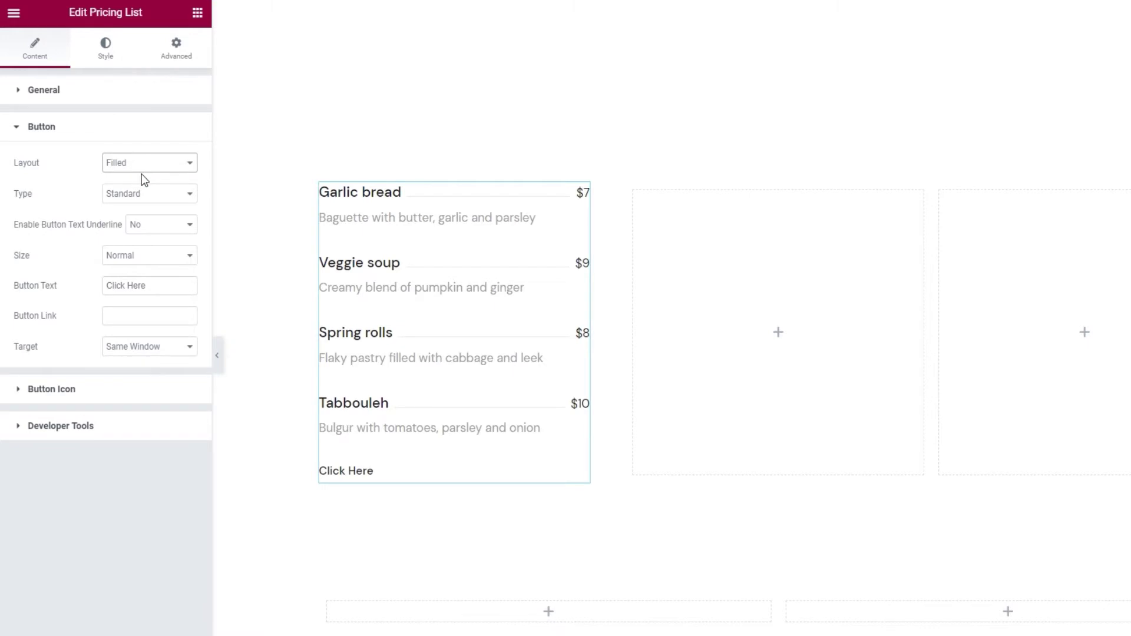
click(139, 196)
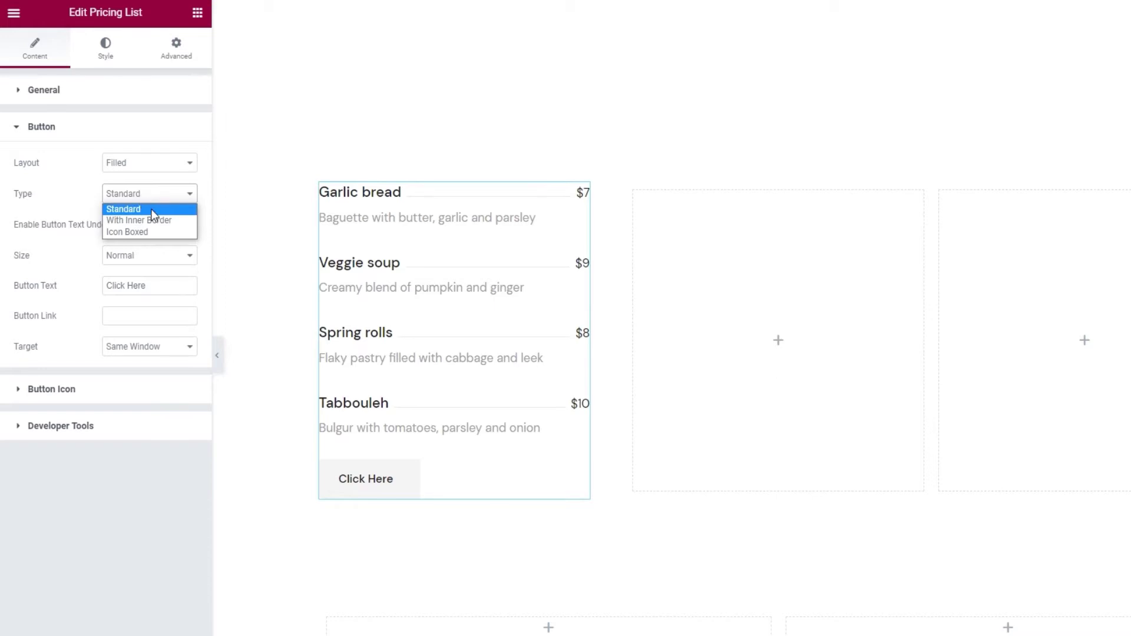
click(153, 219)
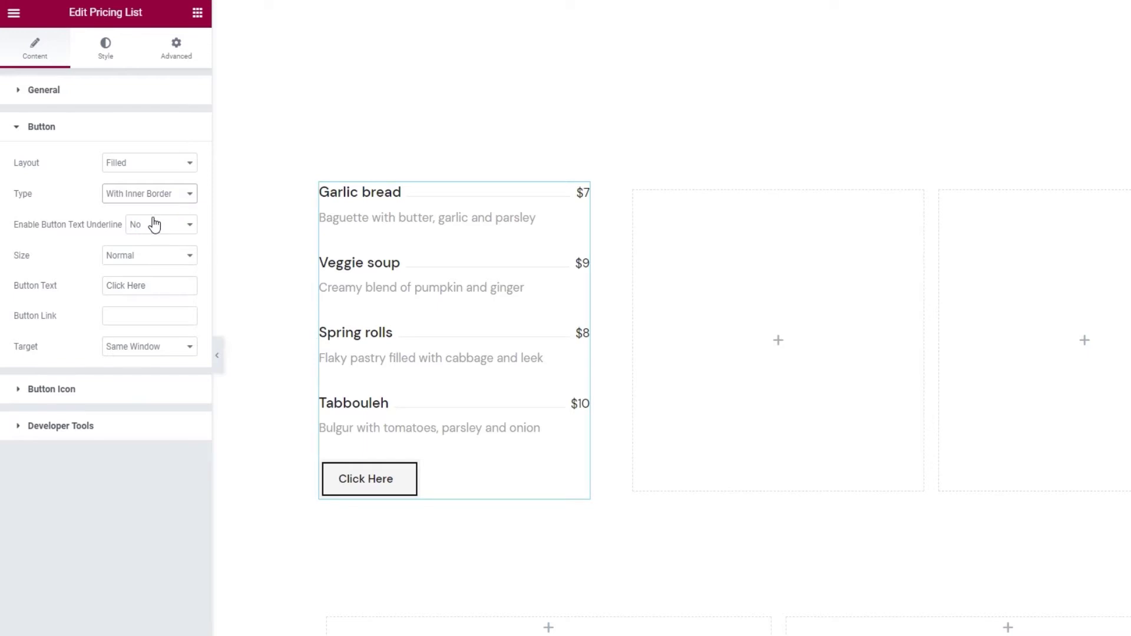
click(143, 195)
click(151, 231)
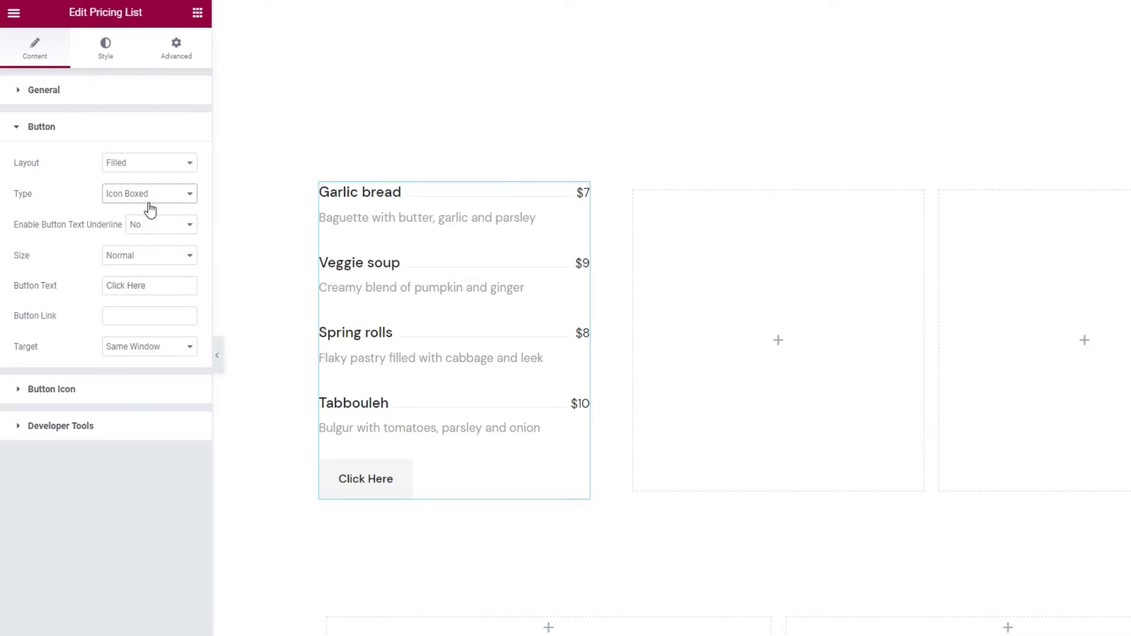
click(147, 203)
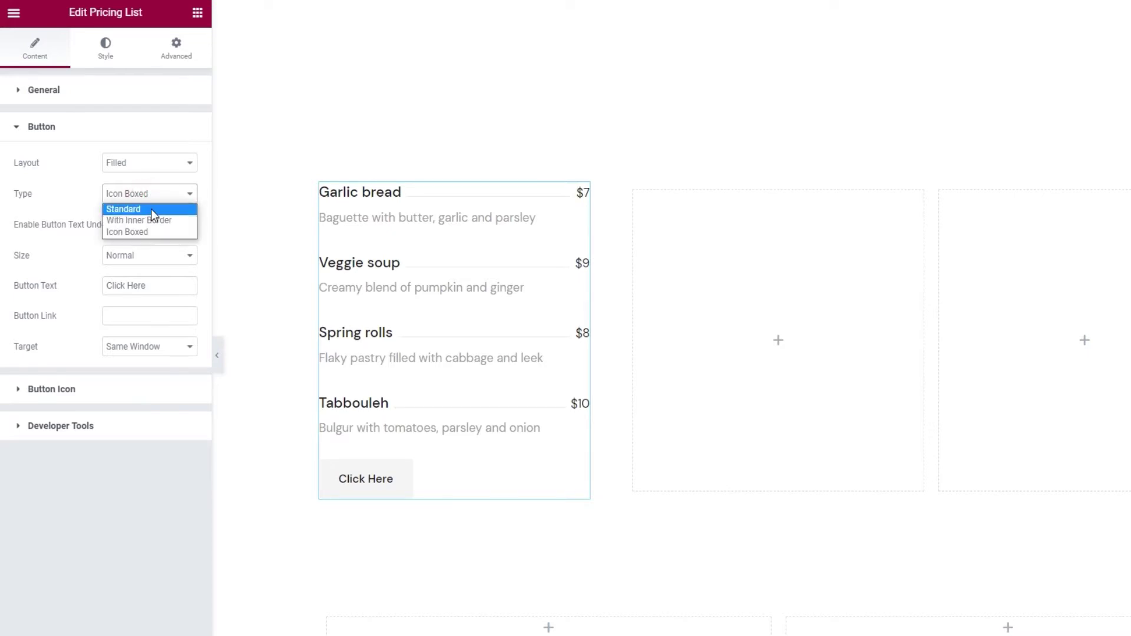
click(151, 210)
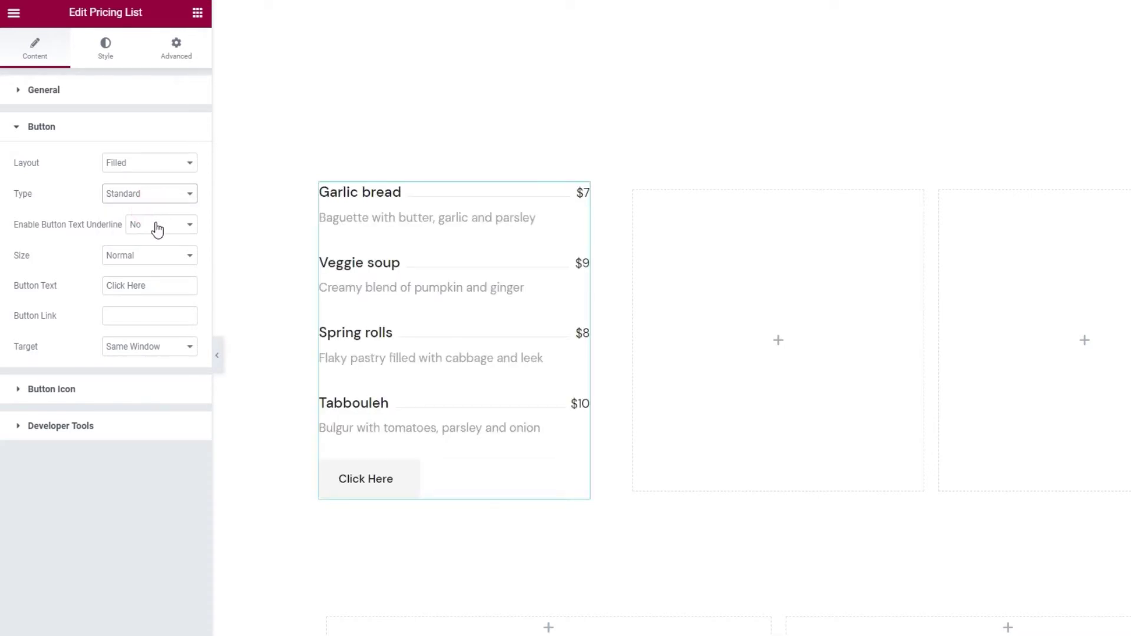
Try underline and Small, Large, Full Width sizes, ending with Default underline and Normal size.
click(157, 230)
click(159, 260)
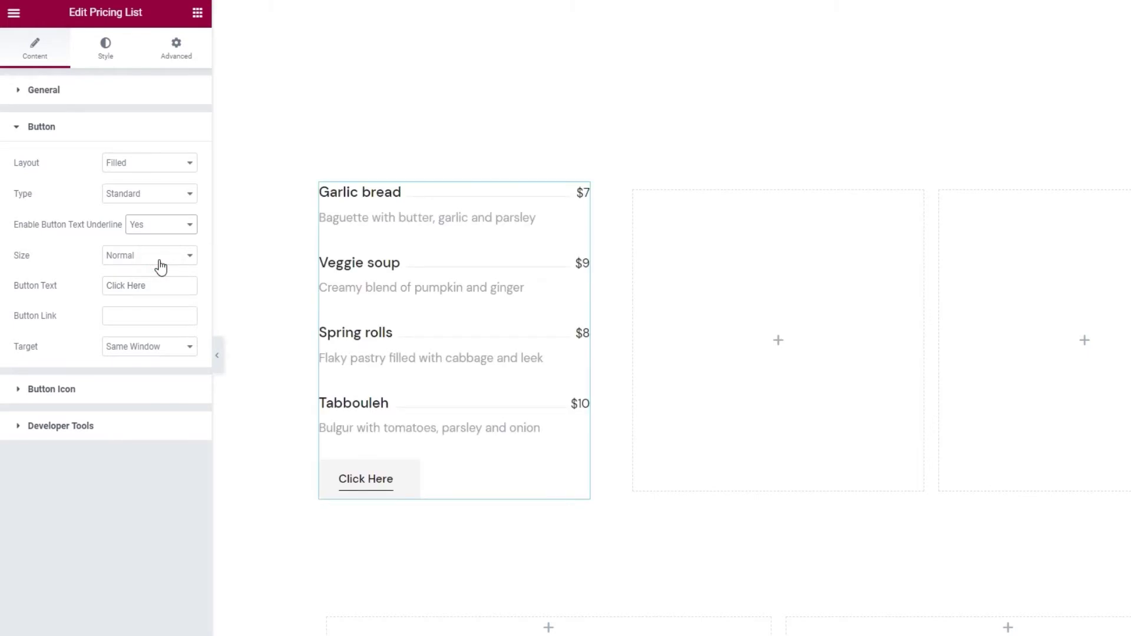
click(157, 230)
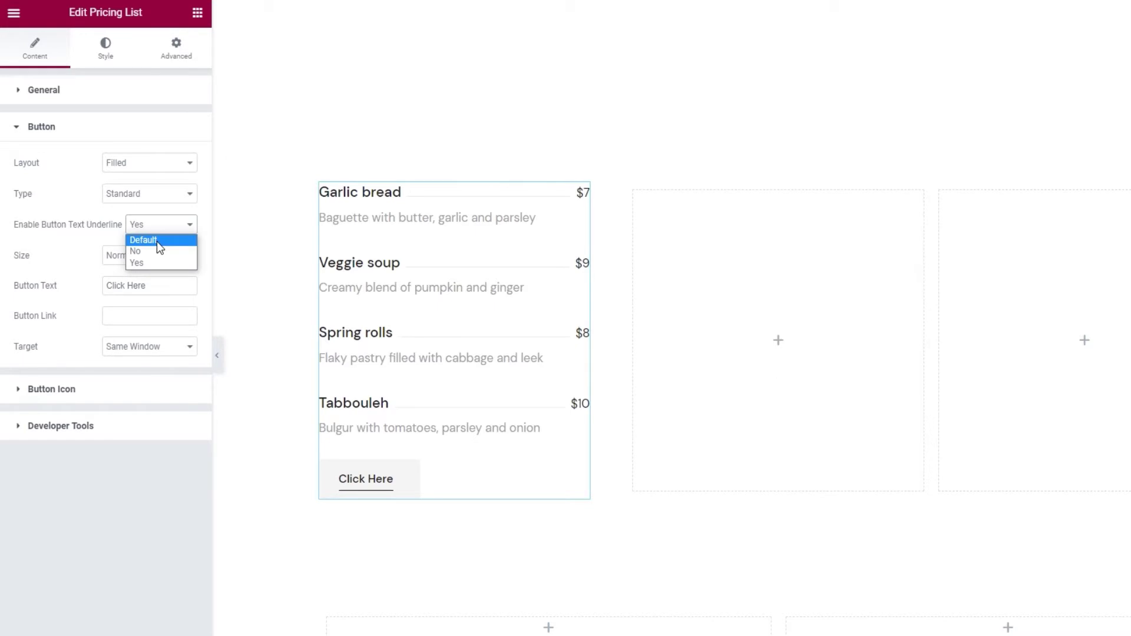
click(157, 240)
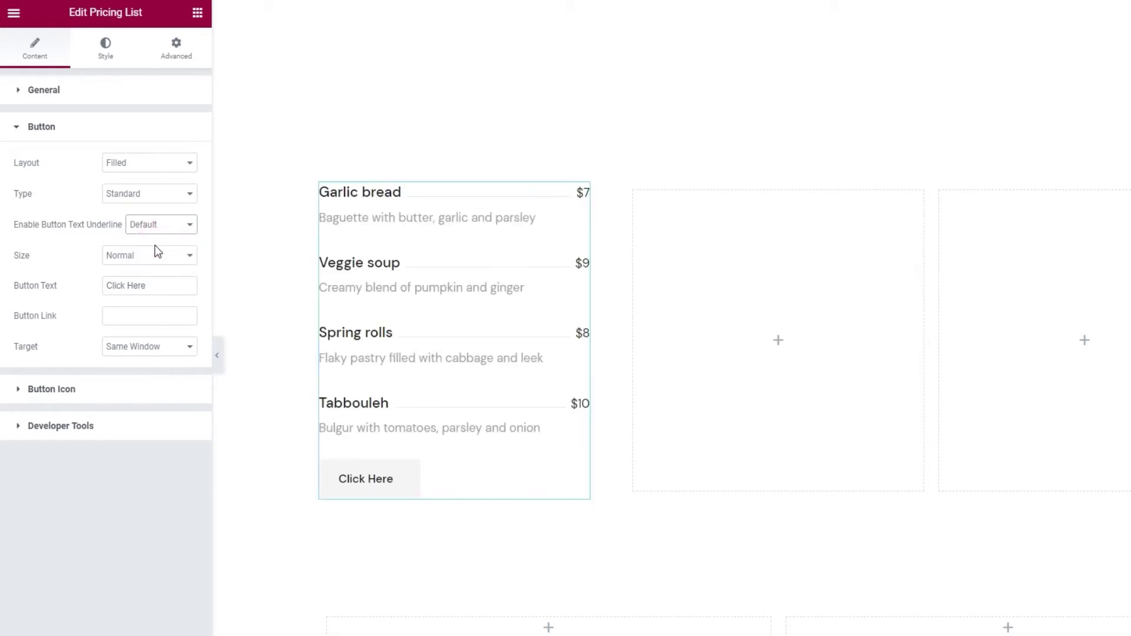
click(158, 257)
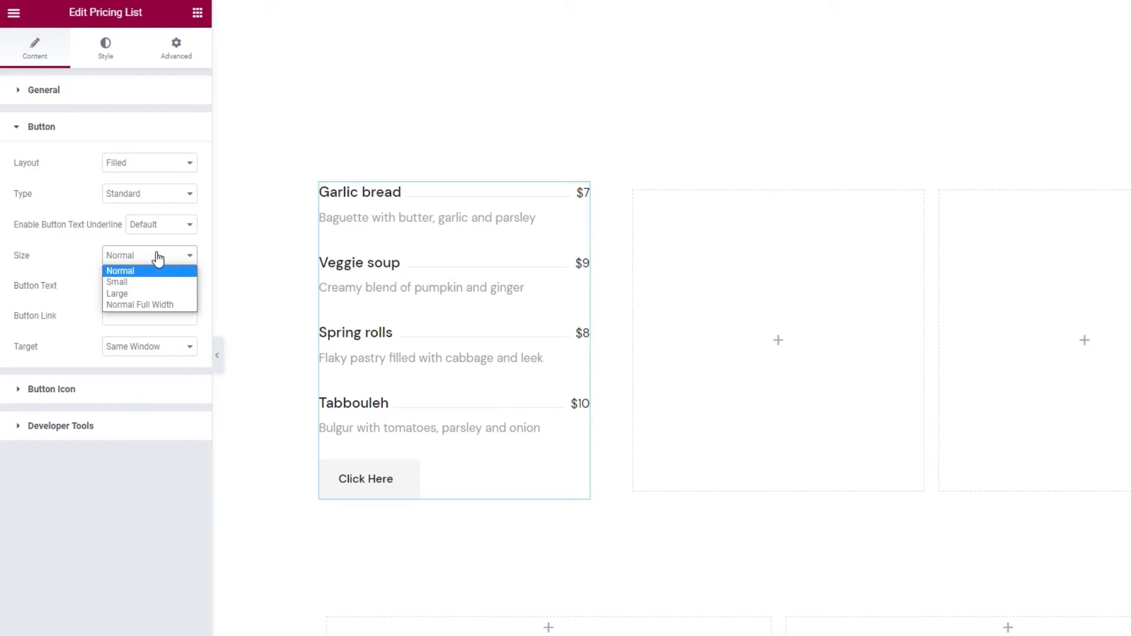
click(148, 281)
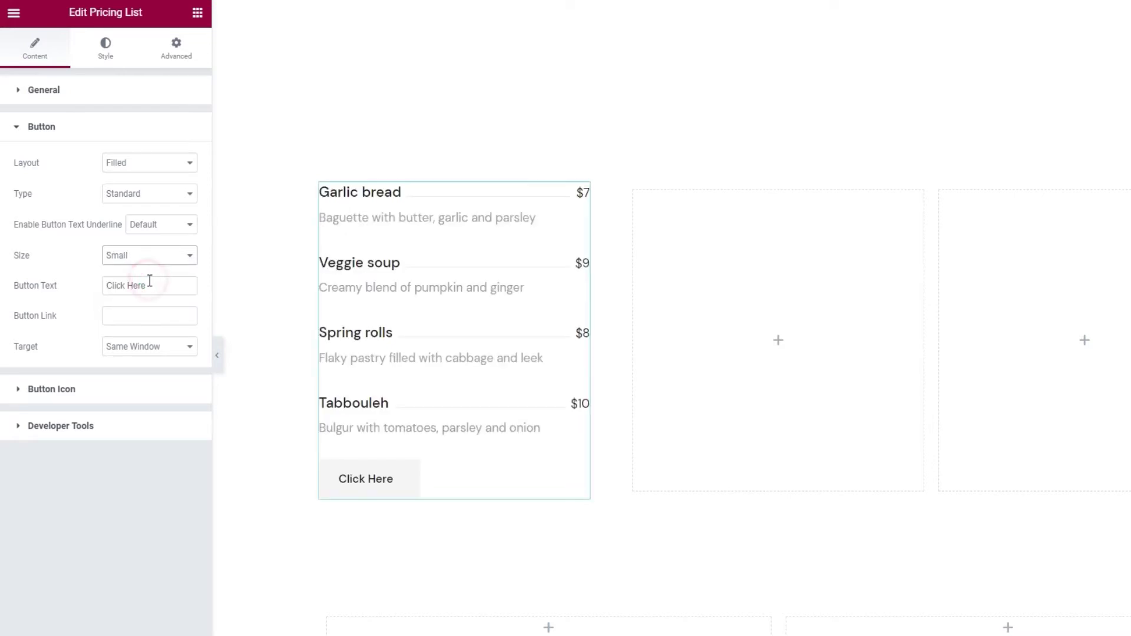
click(144, 254)
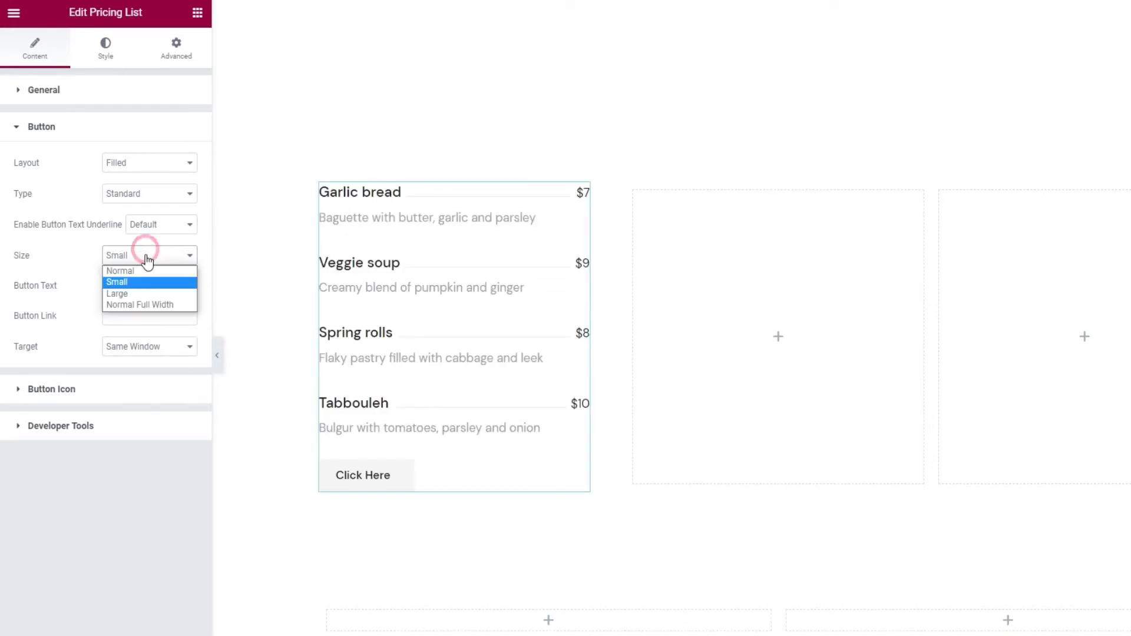
click(139, 292)
click(144, 259)
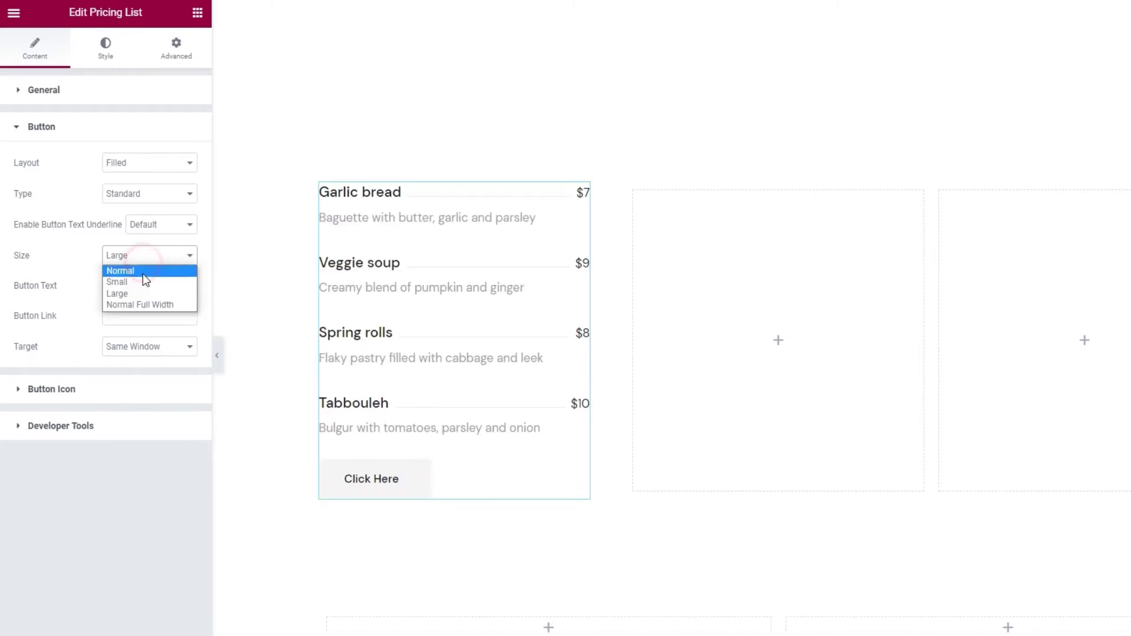
click(151, 303)
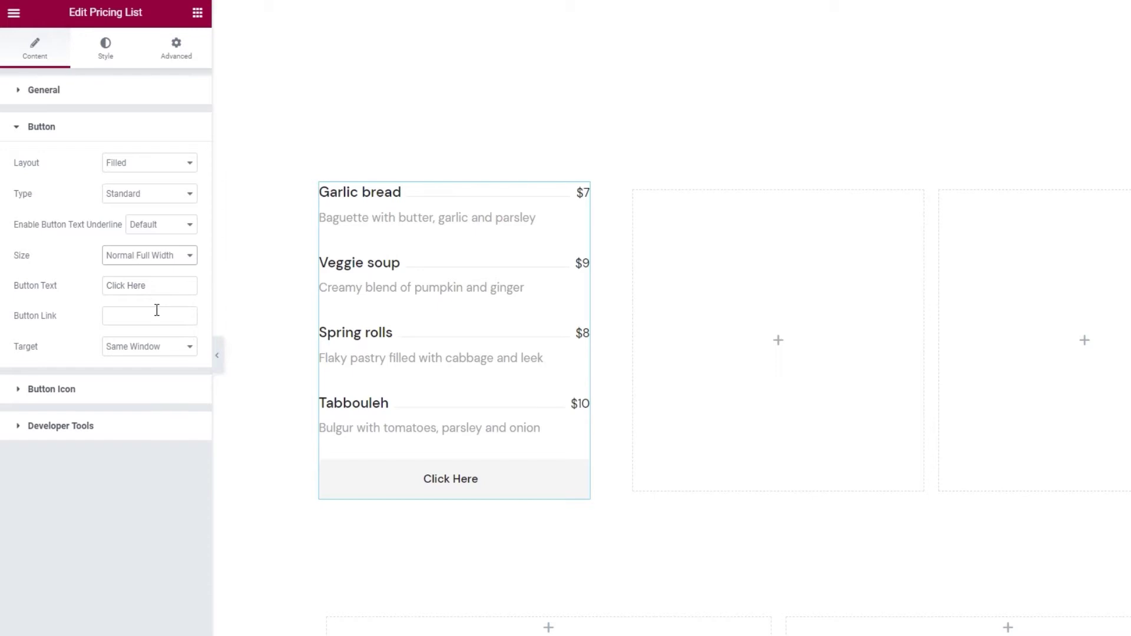
click(151, 261)
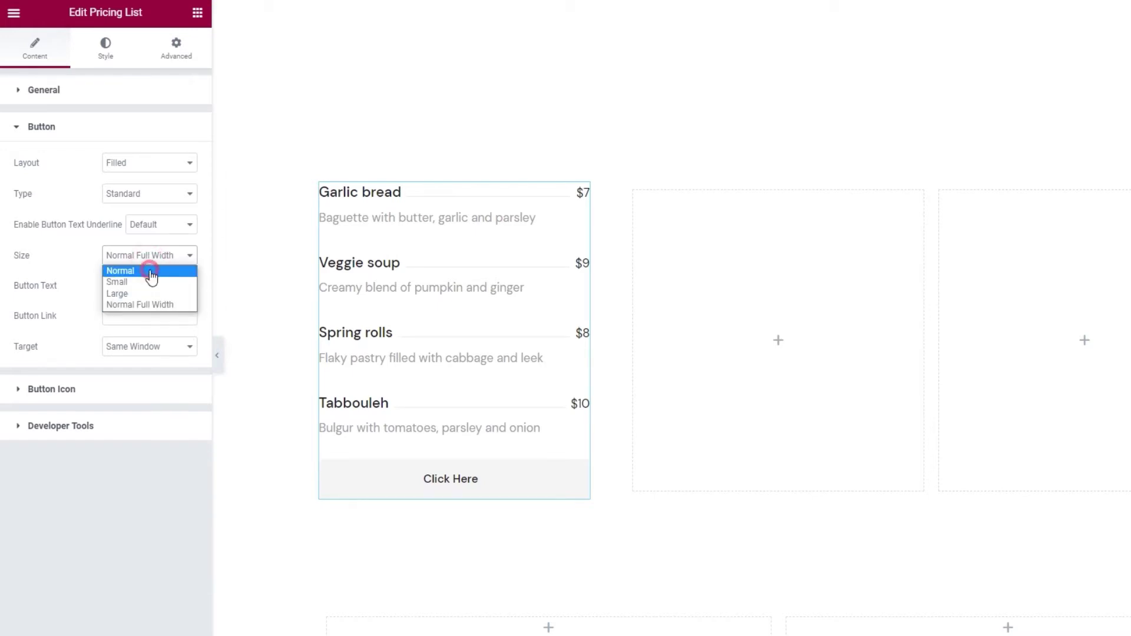
click(151, 272)
Change the button text to 'Entire Menu', link it to '#', and keep Same Window as target.
triple_click(156, 286)
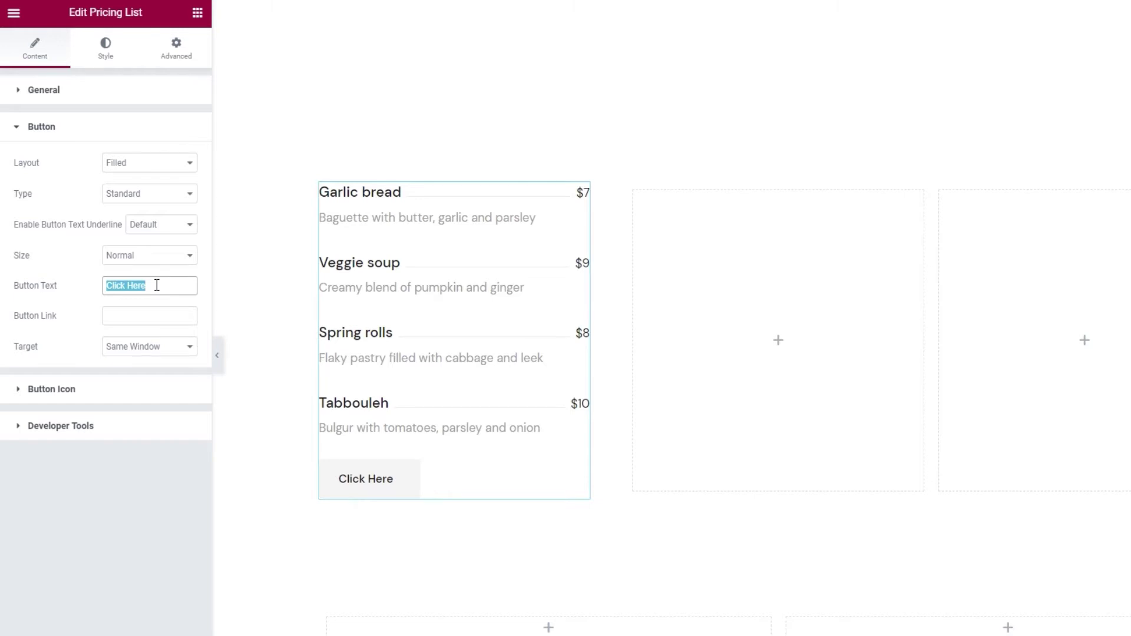
text(Entire Me)
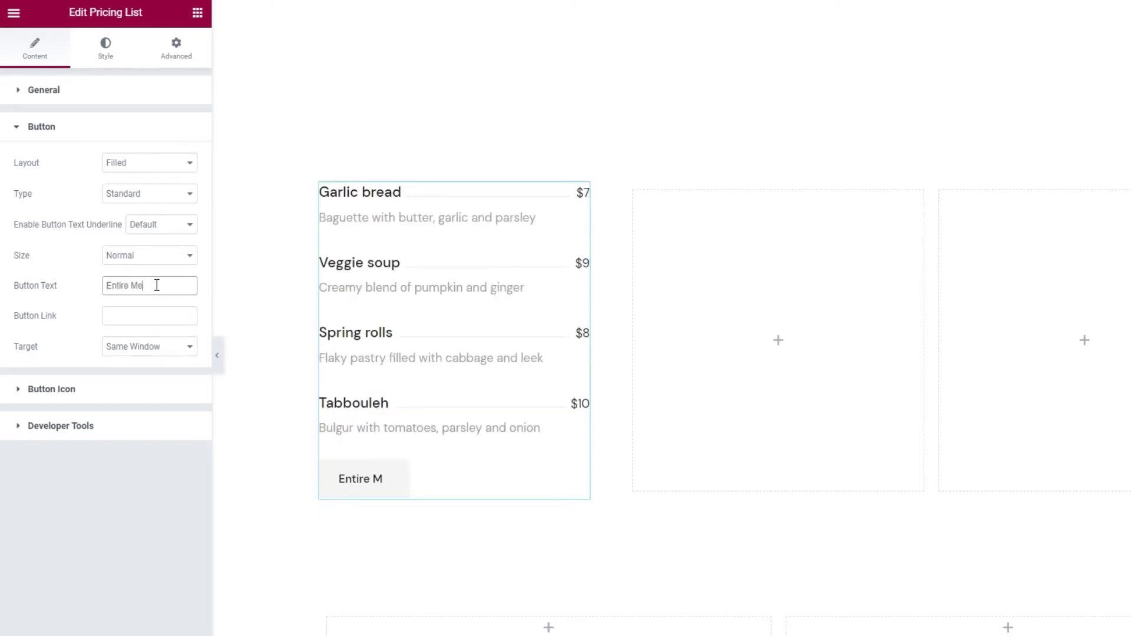
text(nu)
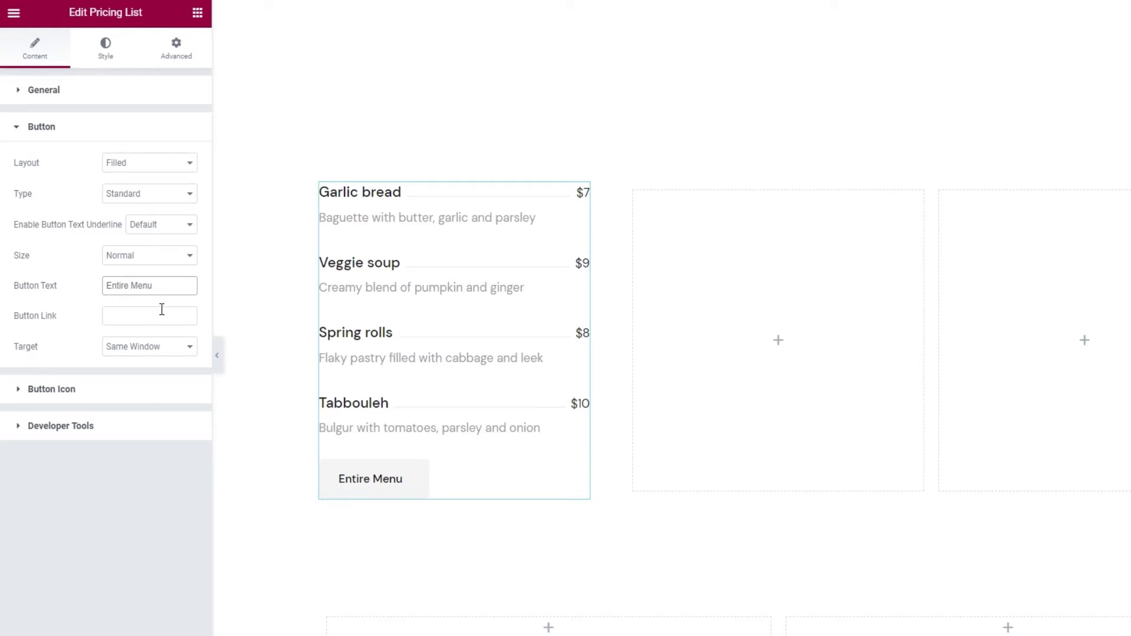
click(161, 308)
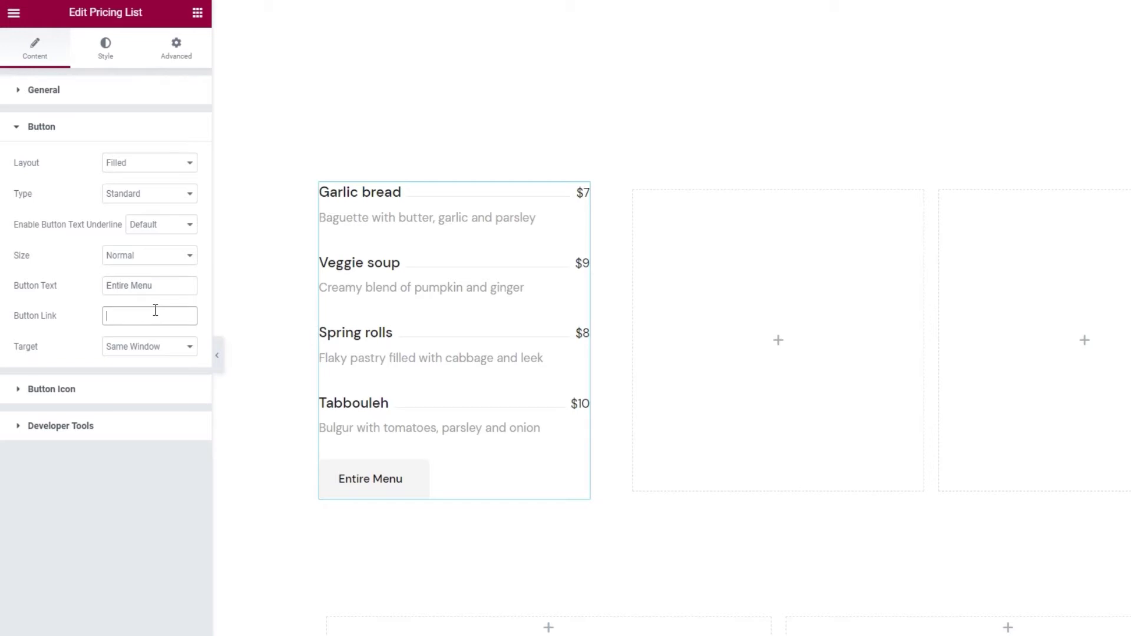
text(#)
click(154, 346)
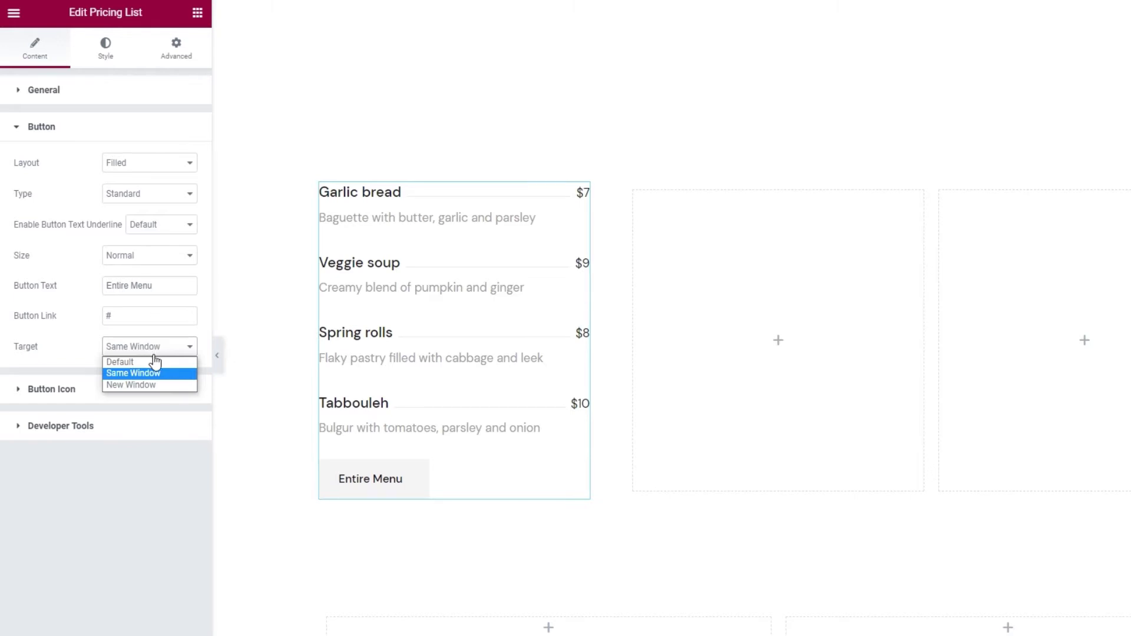
click(161, 351)
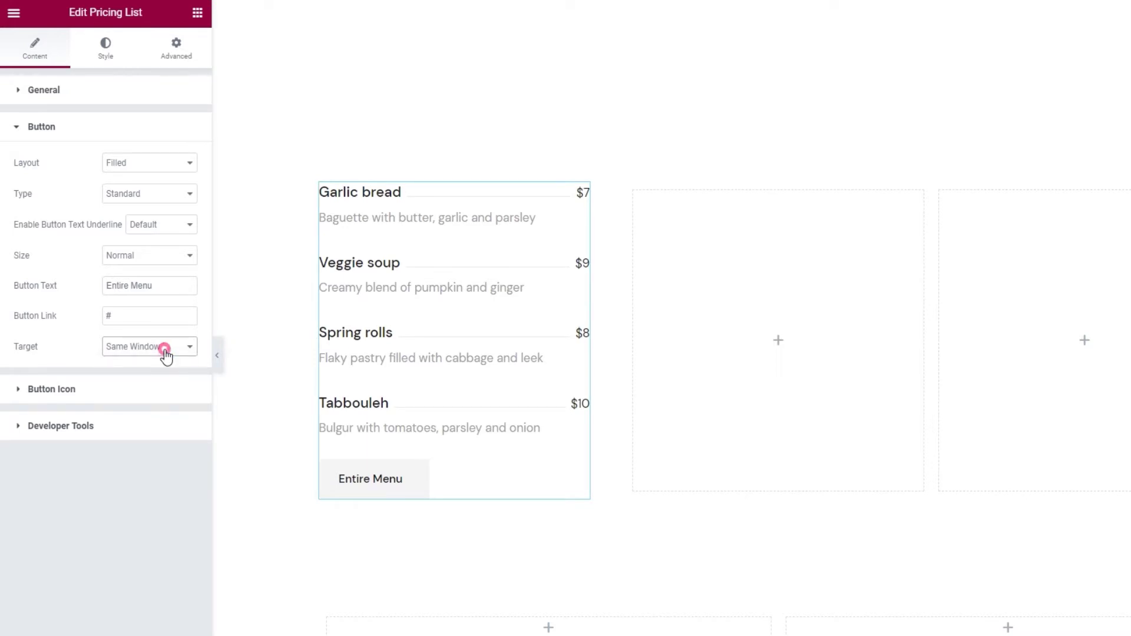
Insert the Angle right icon from the library into the button, positioned to the left.
click(148, 390)
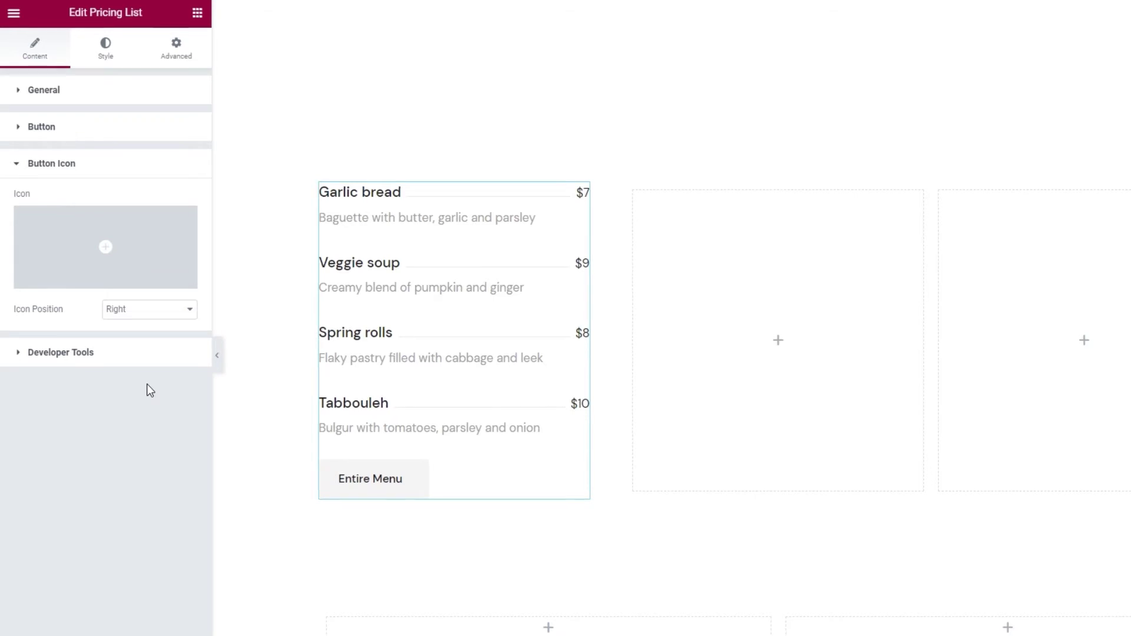
click(137, 250)
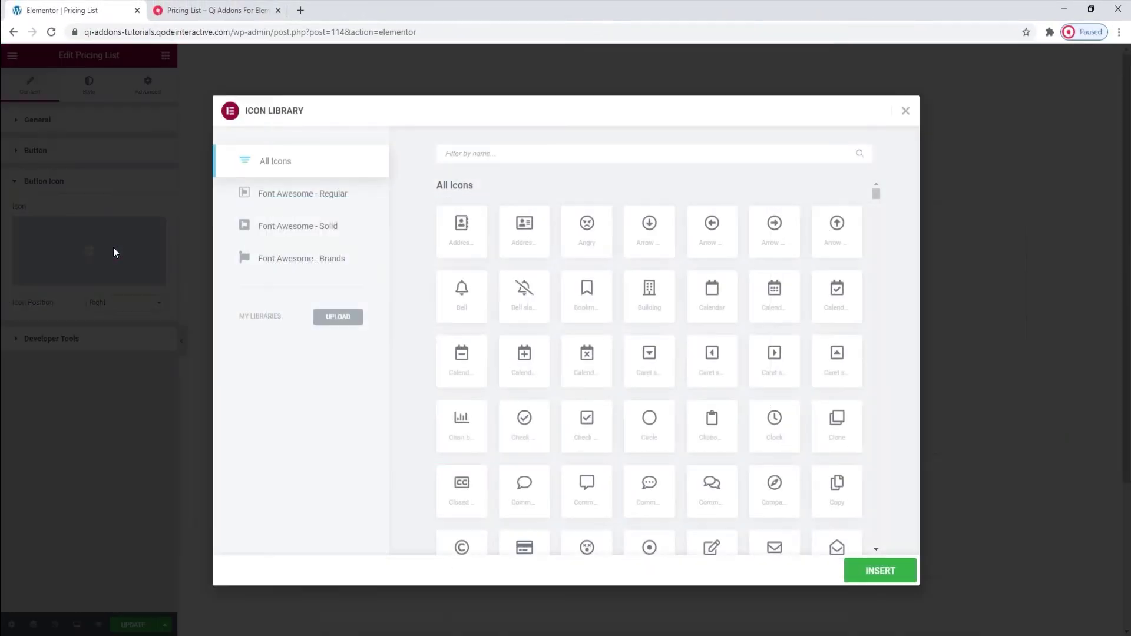
click(487, 159)
text(angle)
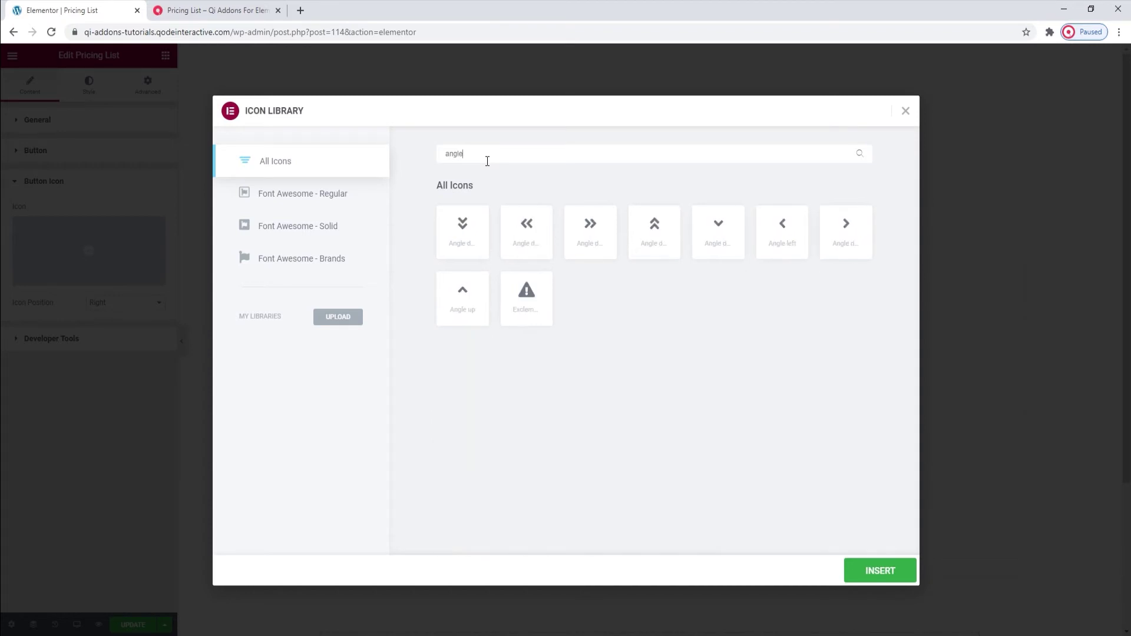
click(832, 230)
click(882, 573)
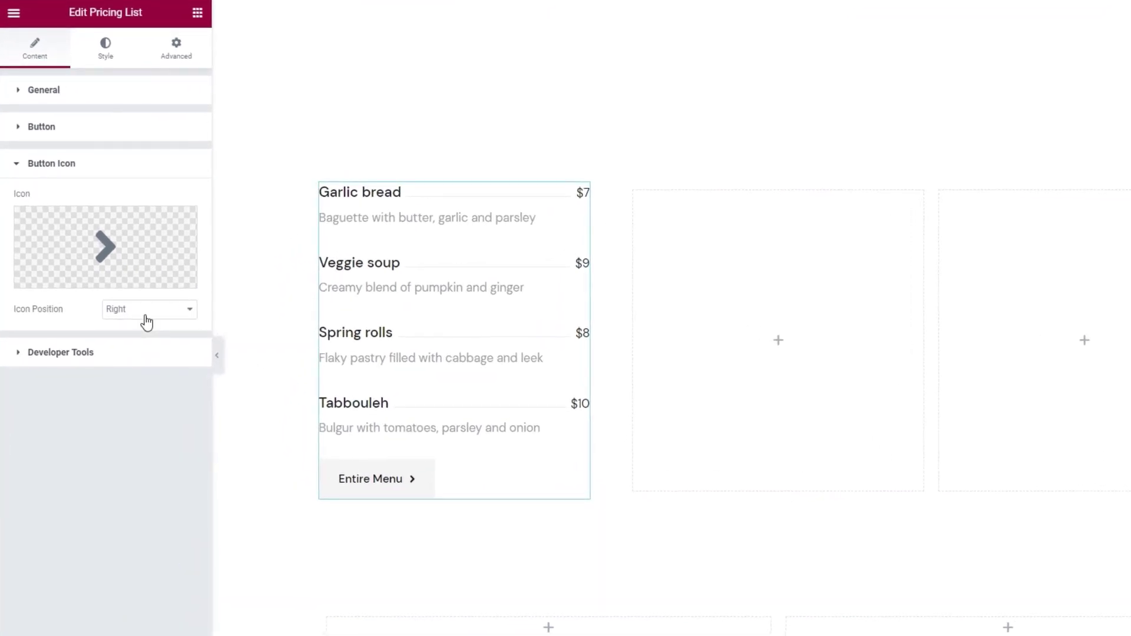
click(147, 312)
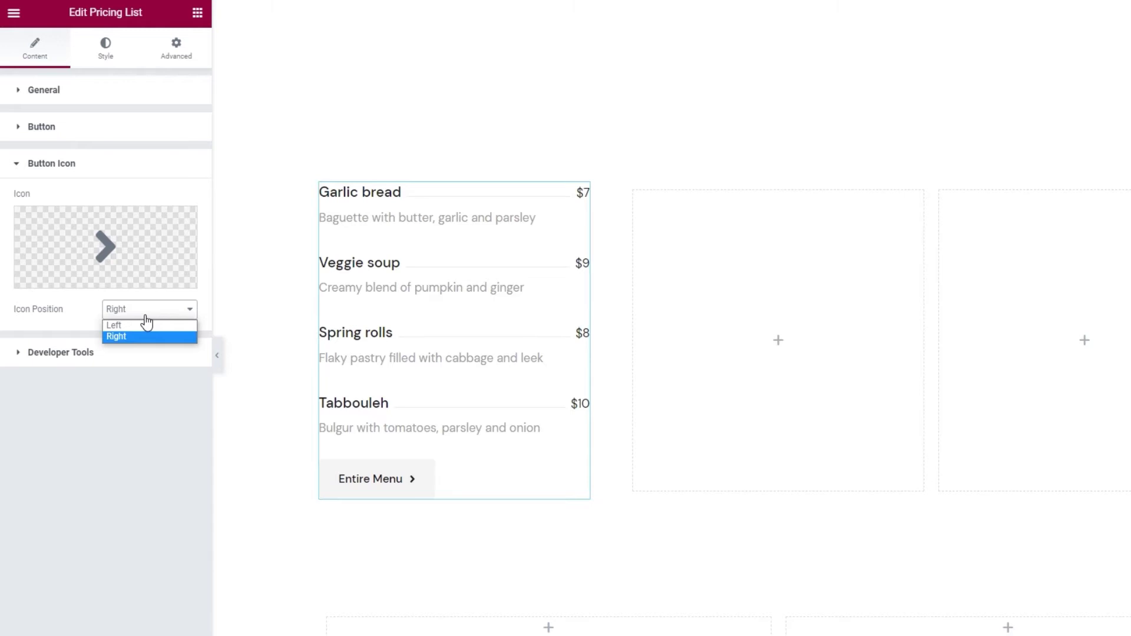
click(148, 326)
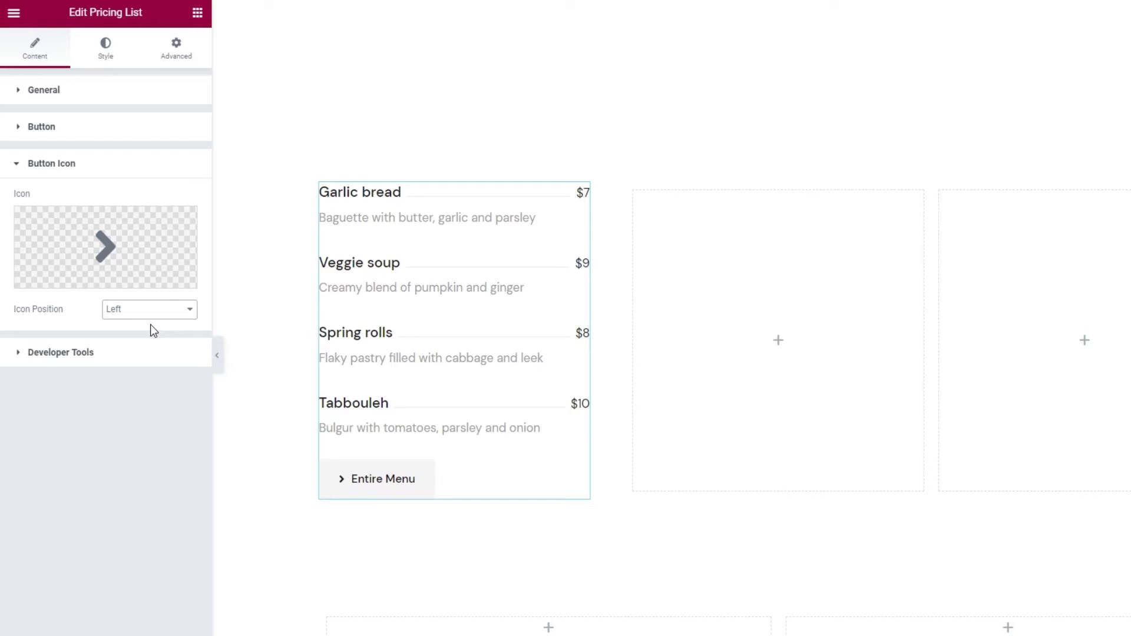
In the widget's Style settings, keep the item title tag at Default.
click(104, 51)
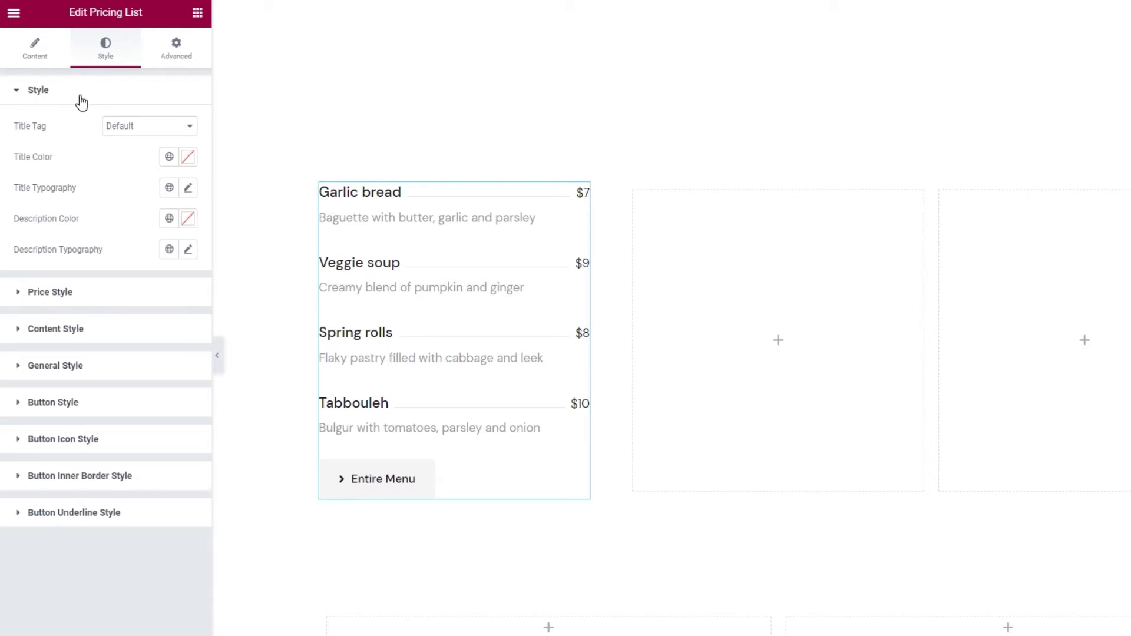
click(126, 132)
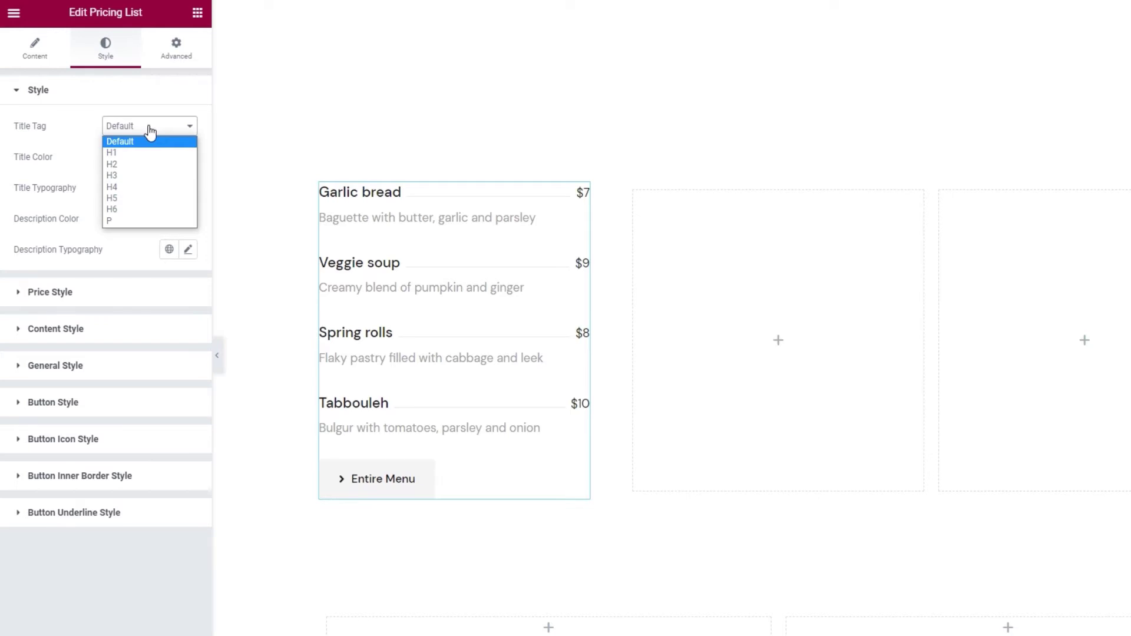
click(150, 132)
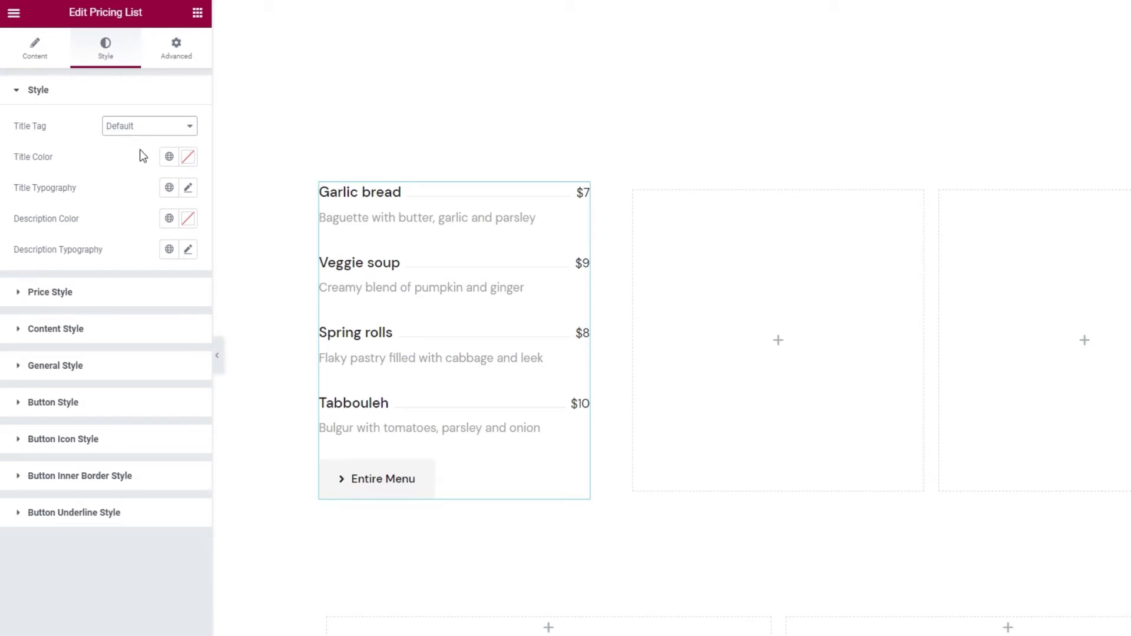
Make the item titles pink by entering hex #df9a0a as the title colour.
click(193, 158)
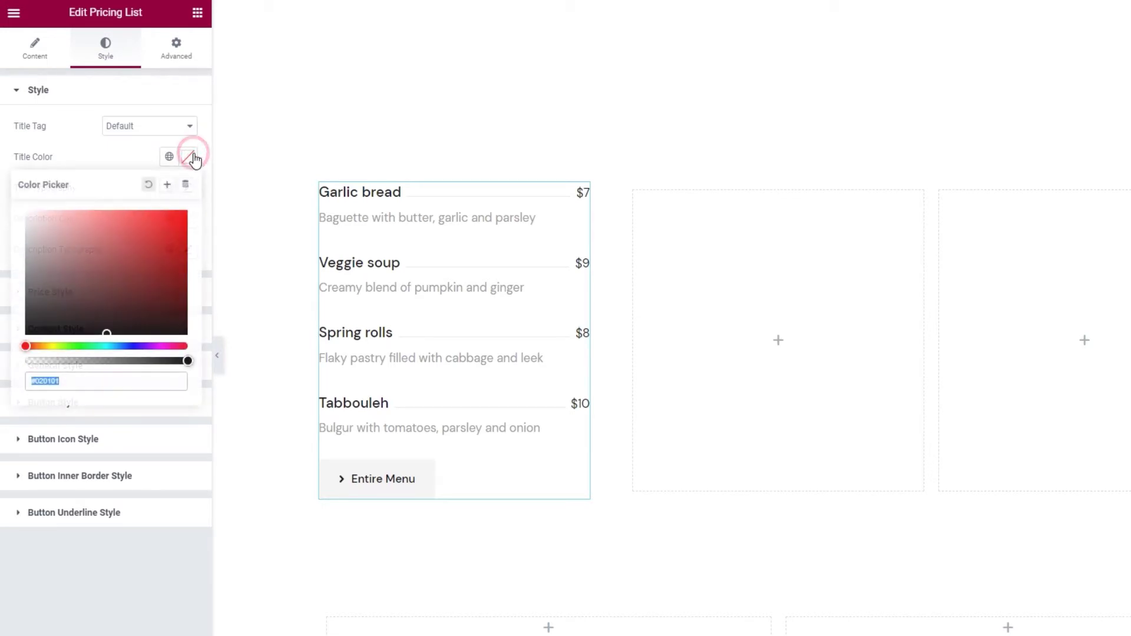
click(91, 380)
key(ctrl+a)
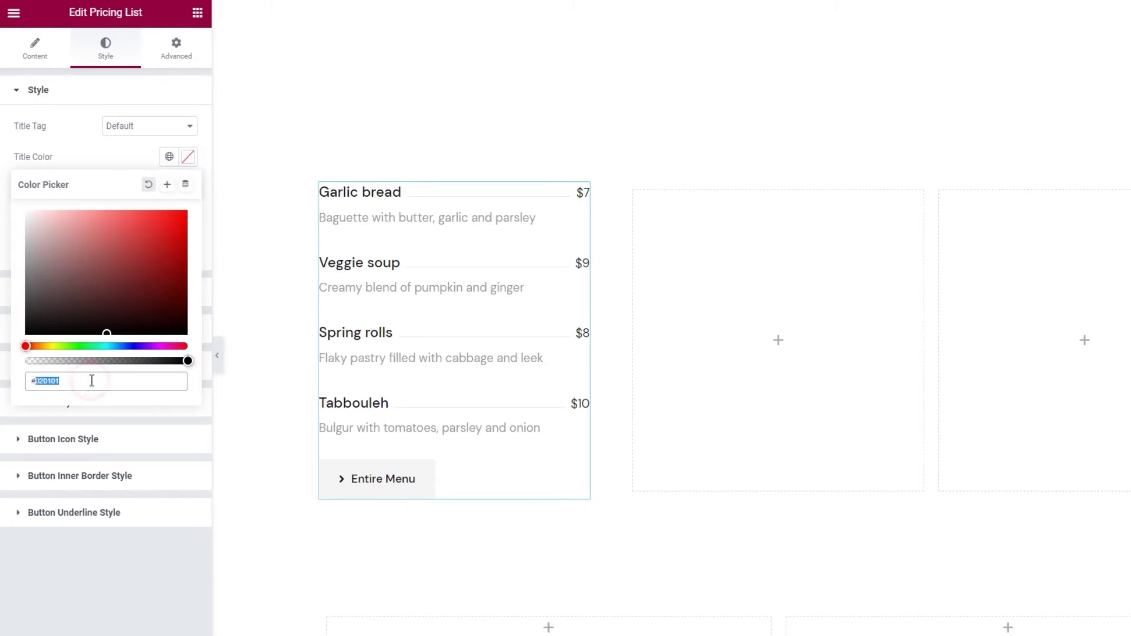
text(#df9a0)
text(a)
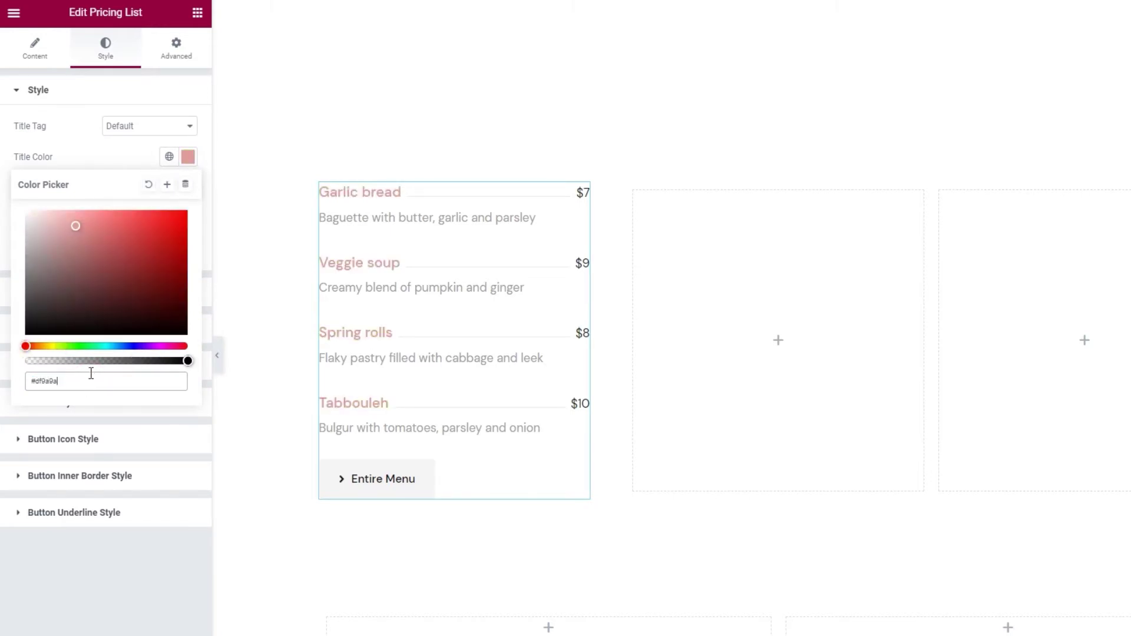
click(80, 164)
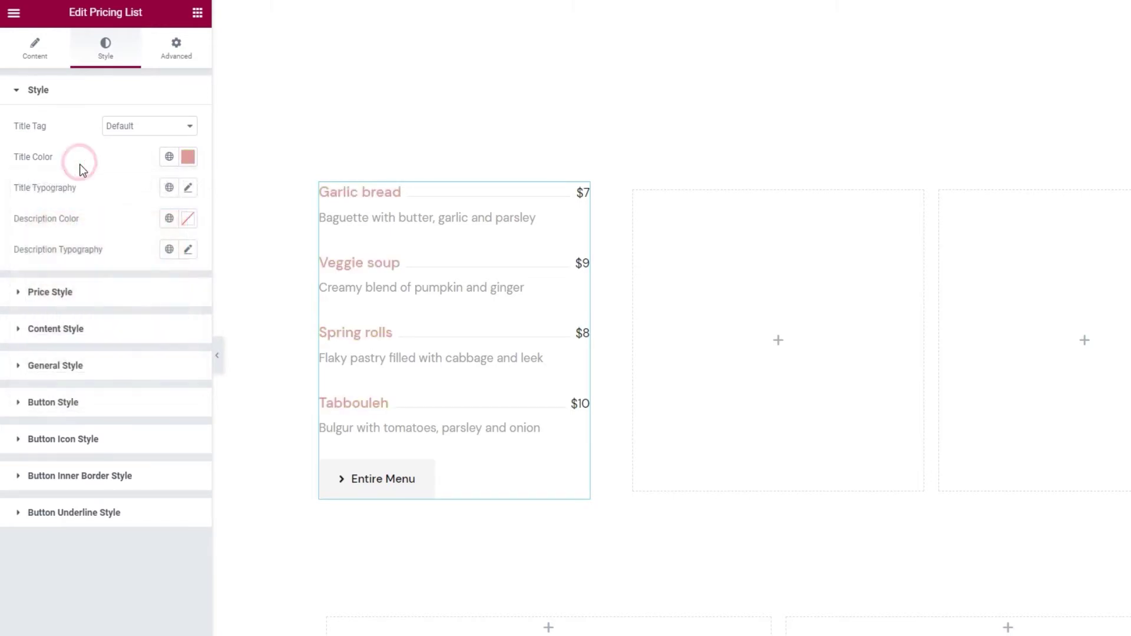
click(189, 188)
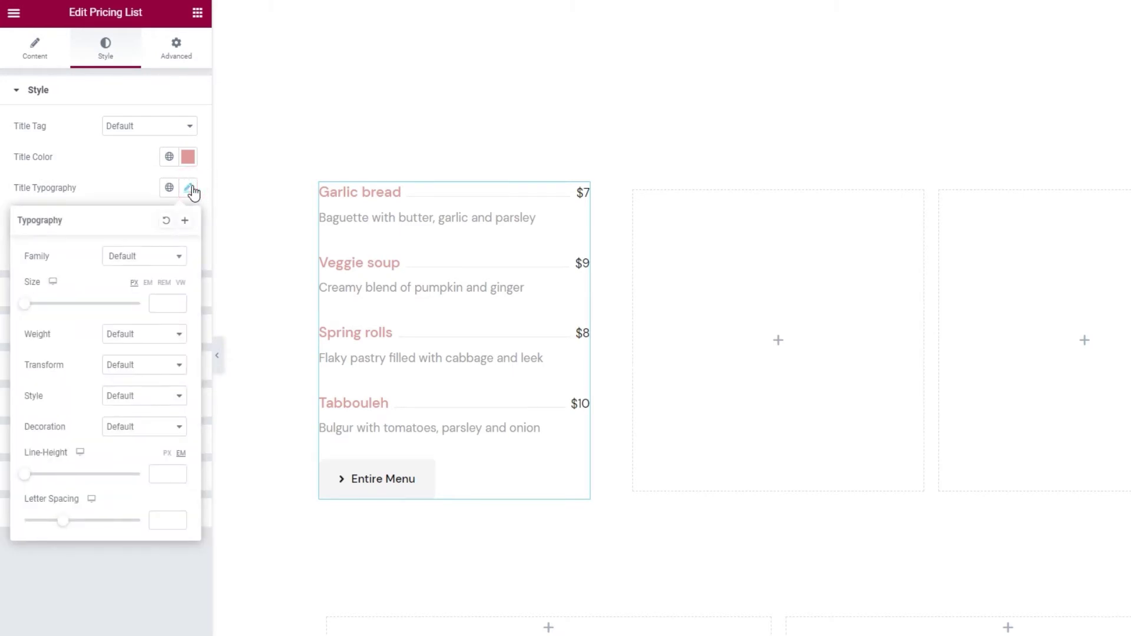
Preview Arial as the title font, then revert it to Default.
click(174, 255)
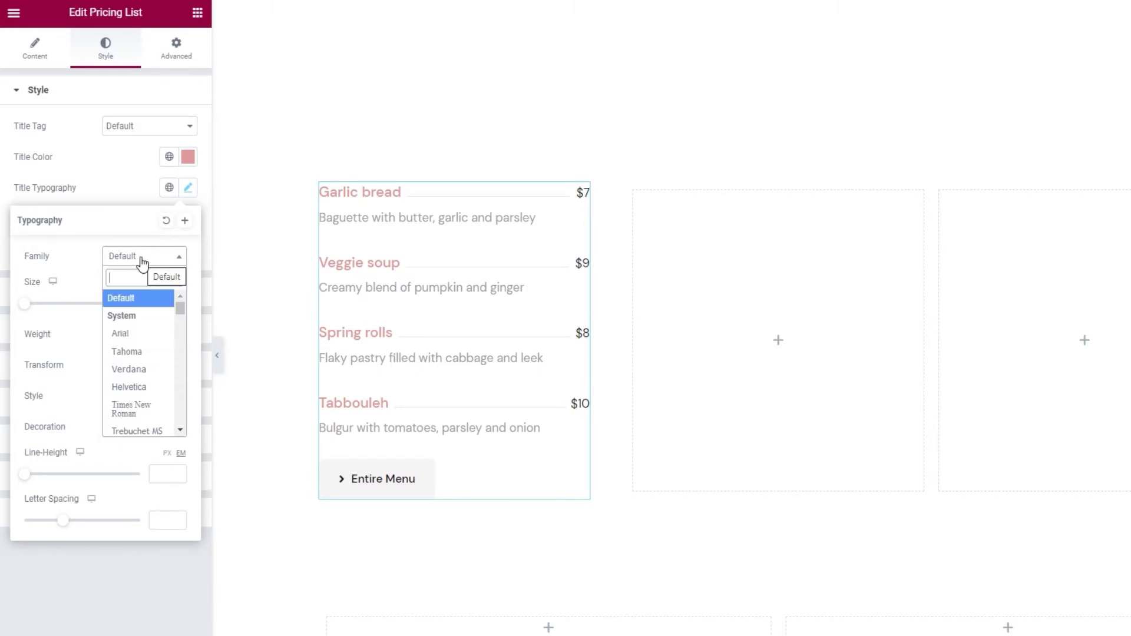
click(139, 335)
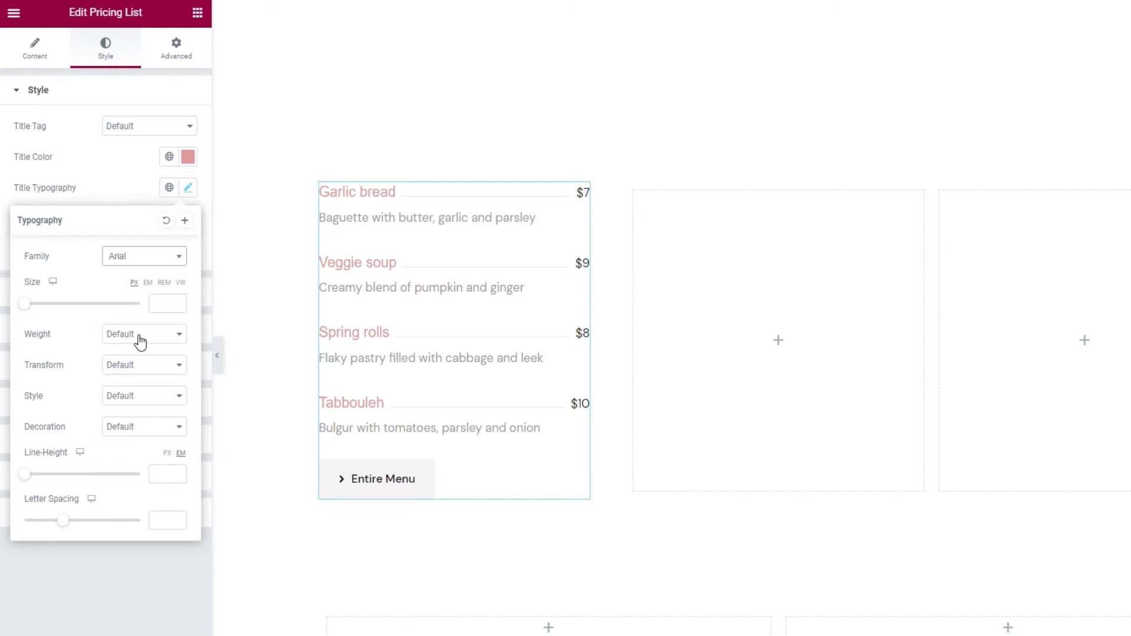
click(132, 255)
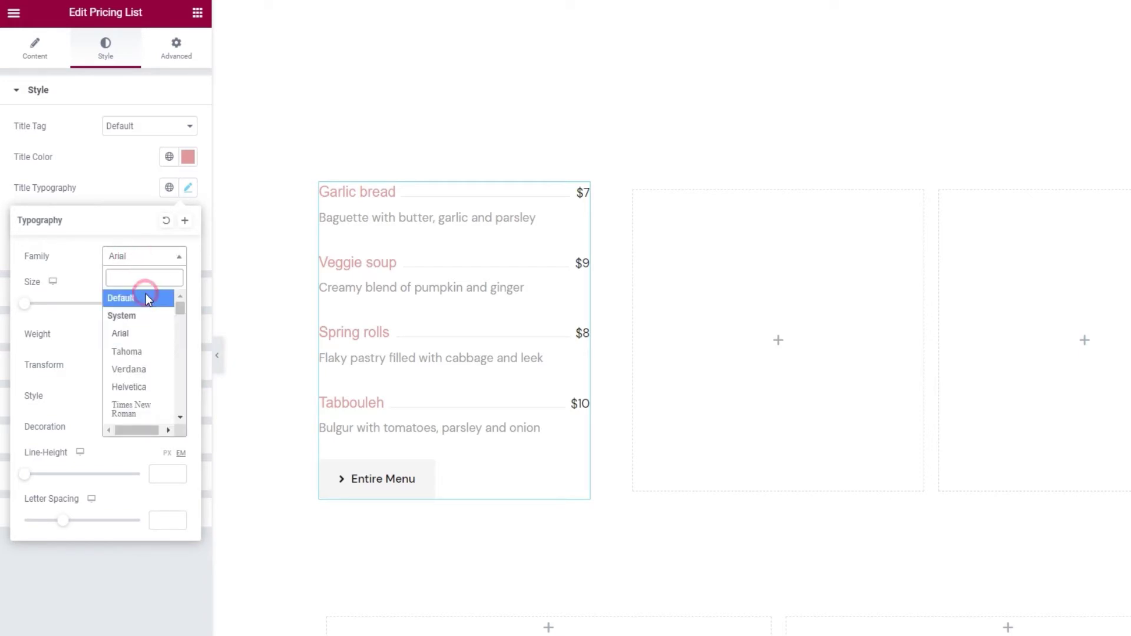
click(148, 299)
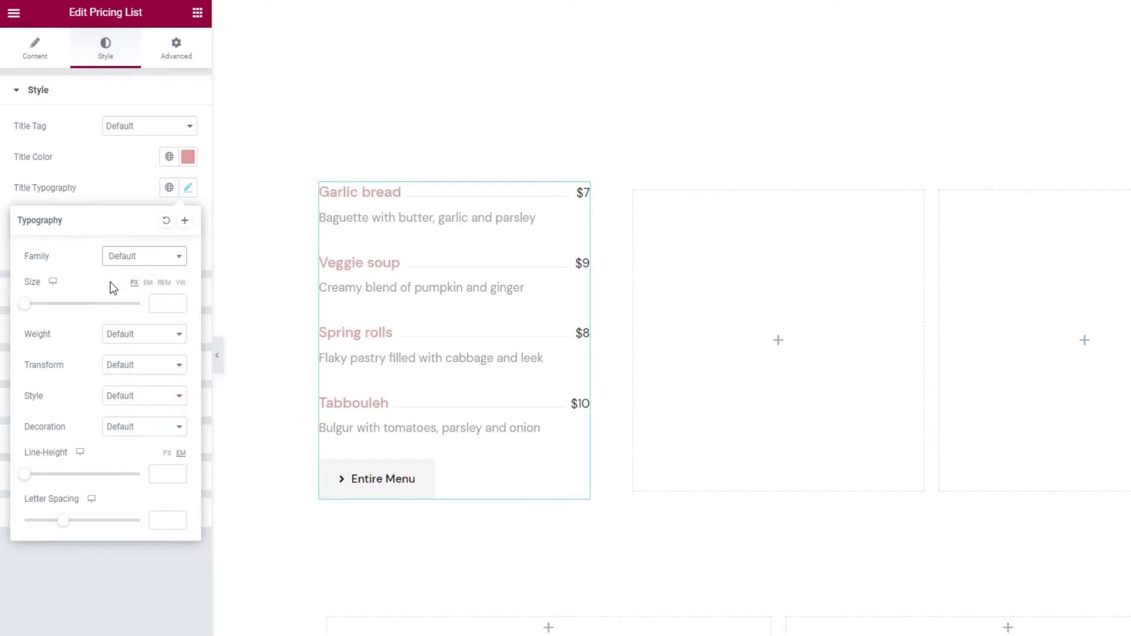
Try title size 15 and weight 900, then reset both to default.
click(155, 303)
text(15)
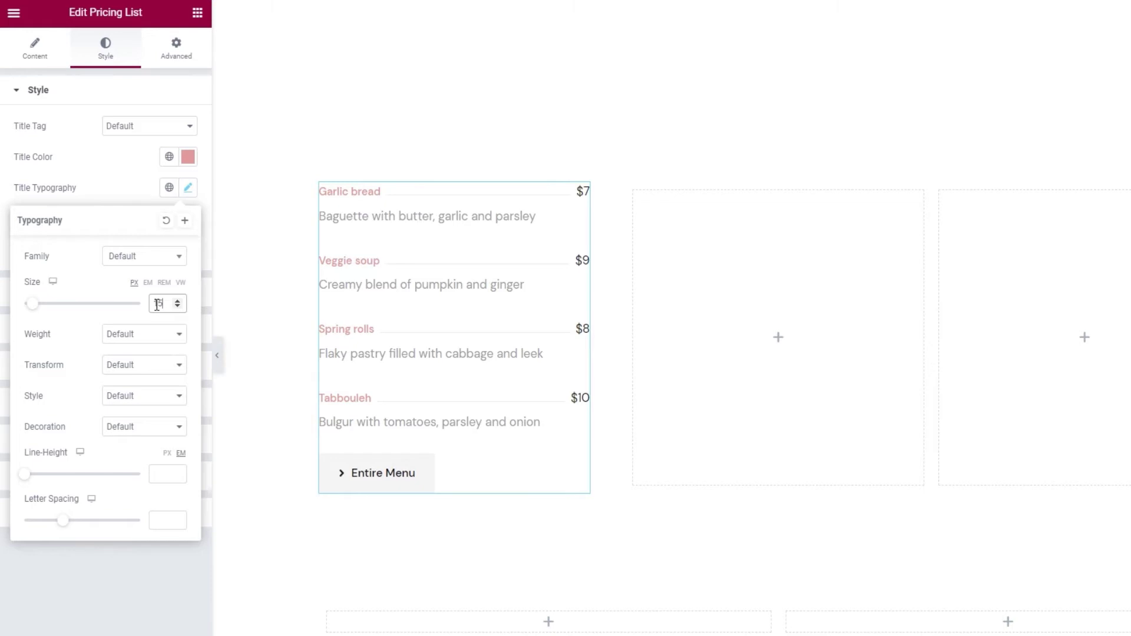
key(BackSpace)
key(BackSpace)
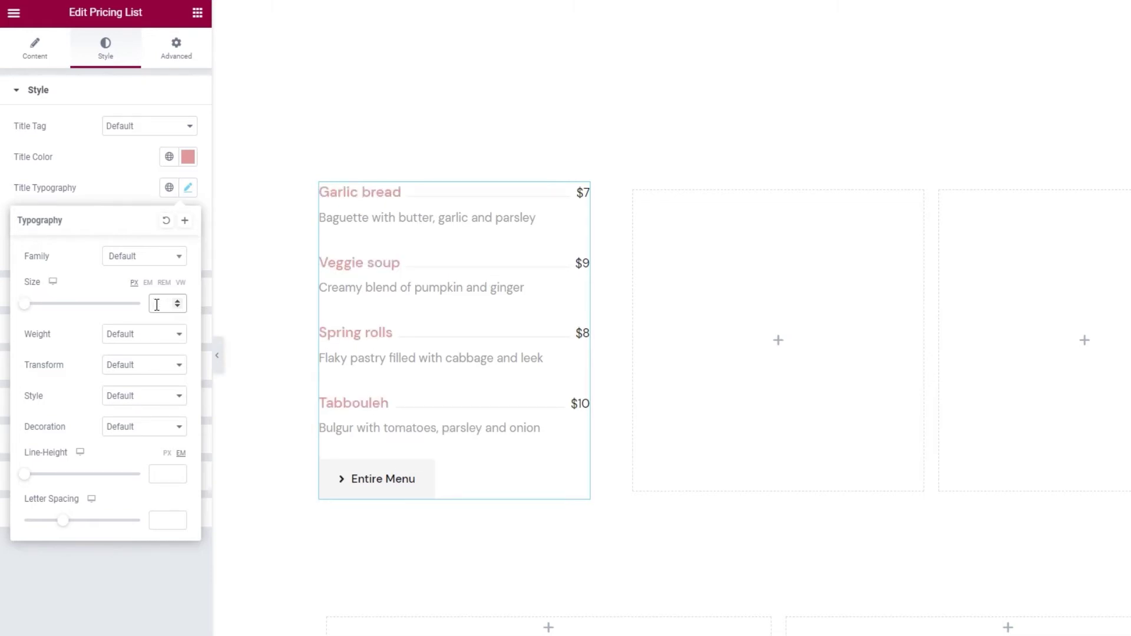
click(162, 340)
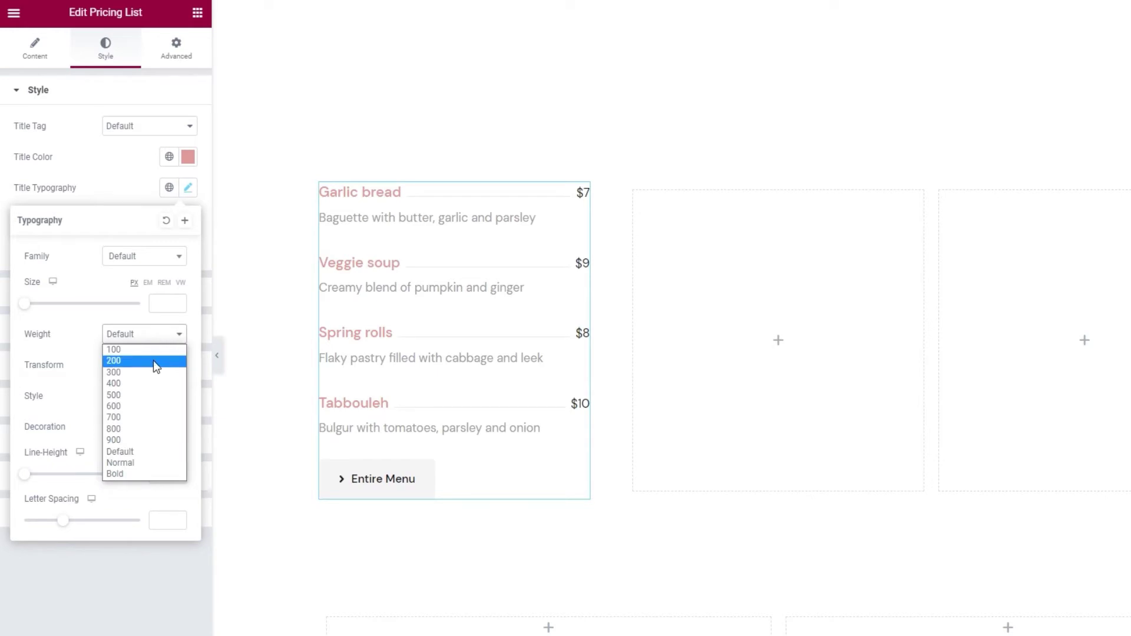
click(147, 439)
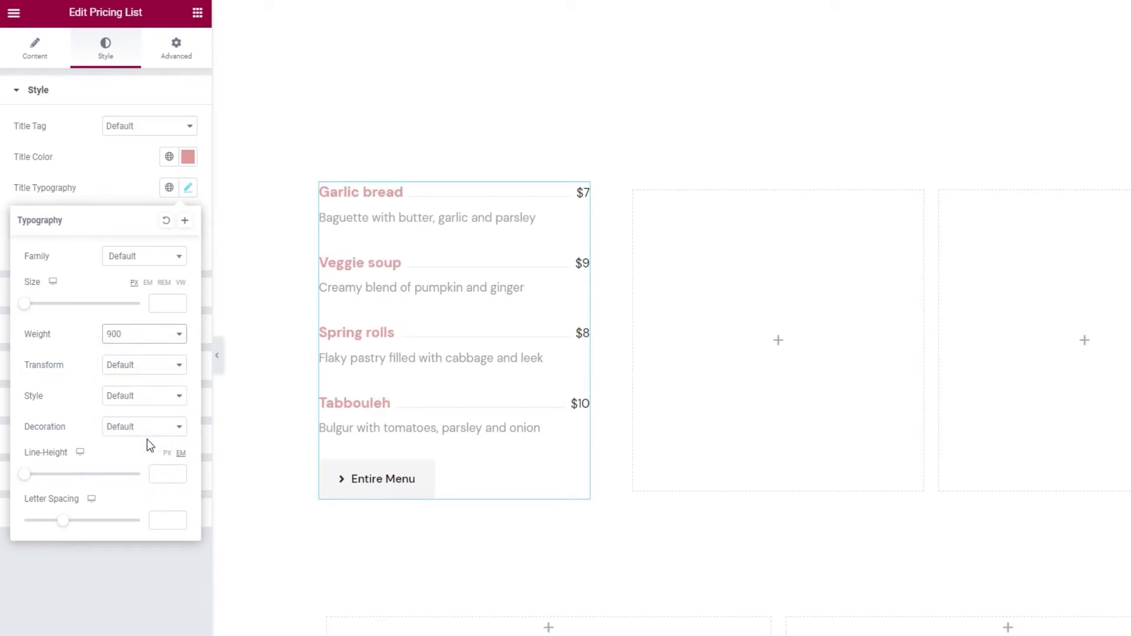
click(139, 335)
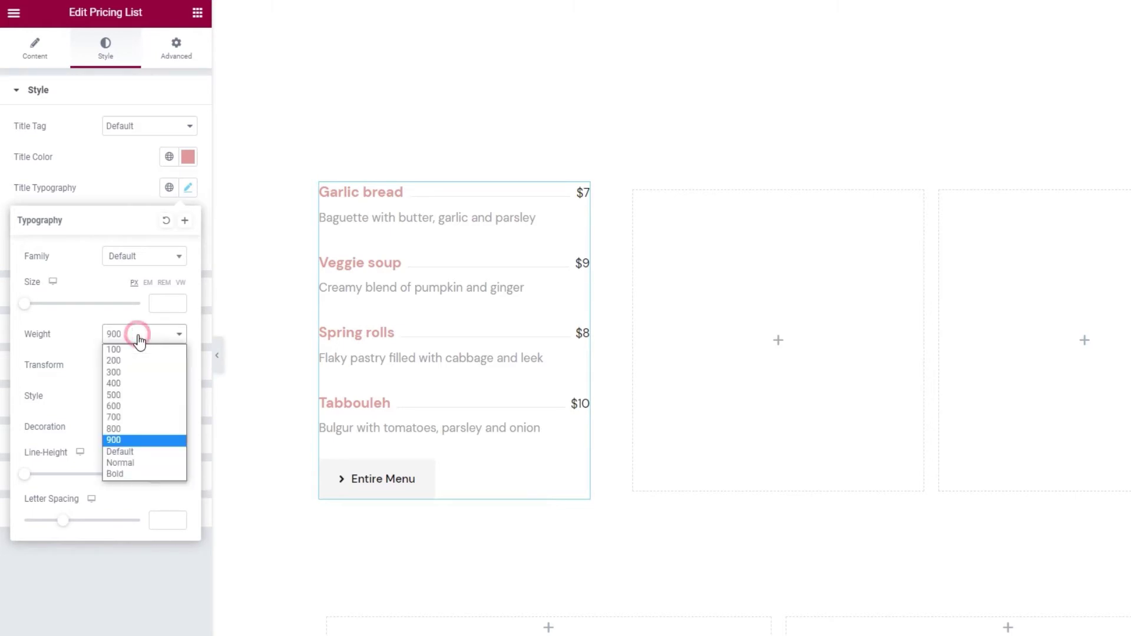
click(132, 452)
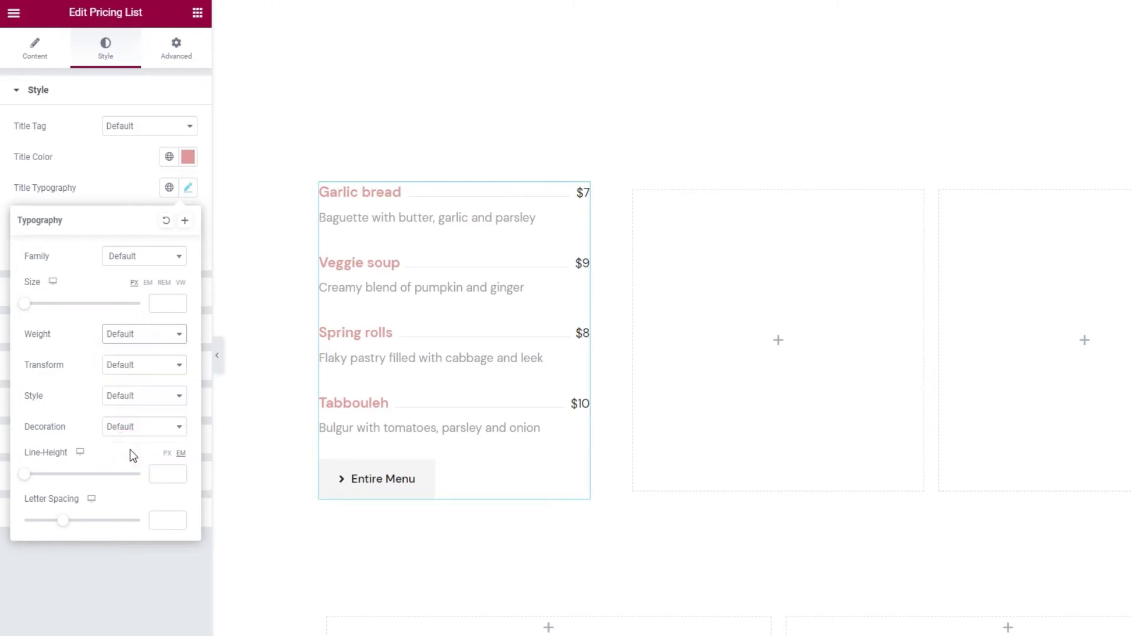
Preview uppercase, lowercase, capitalize and normal title transforms, then reset transform to Default.
click(135, 365)
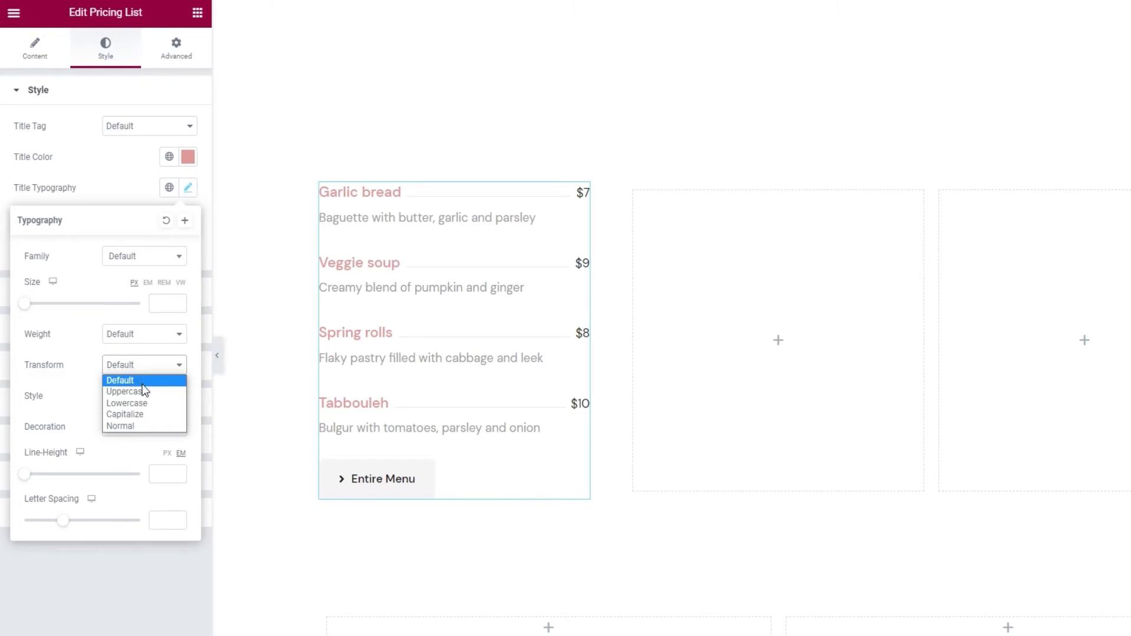
click(144, 391)
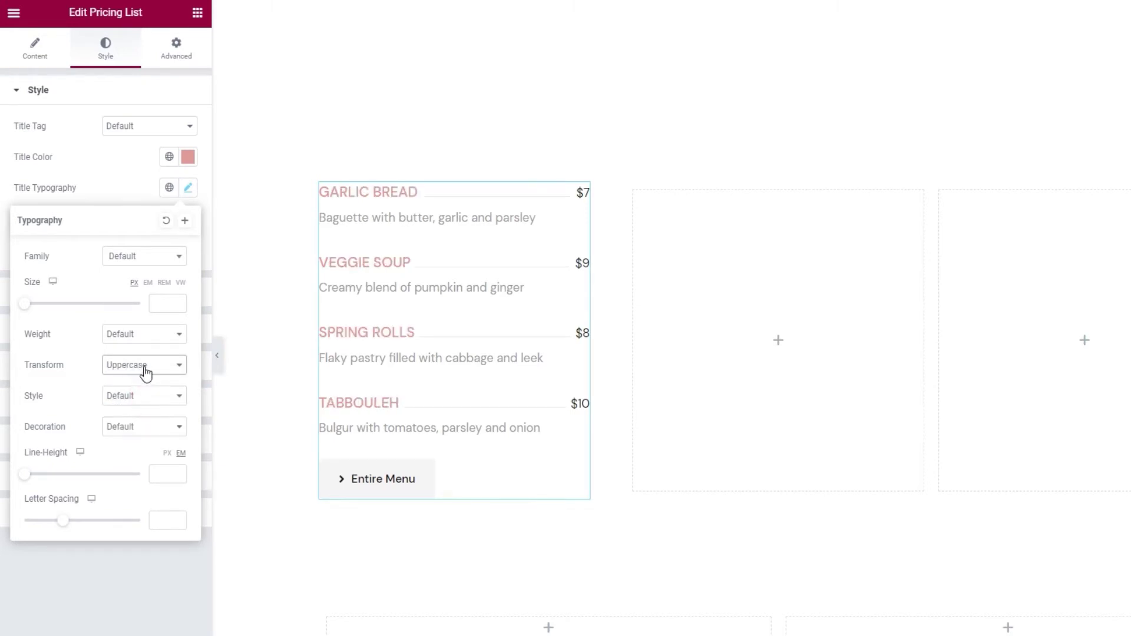
click(144, 367)
click(147, 403)
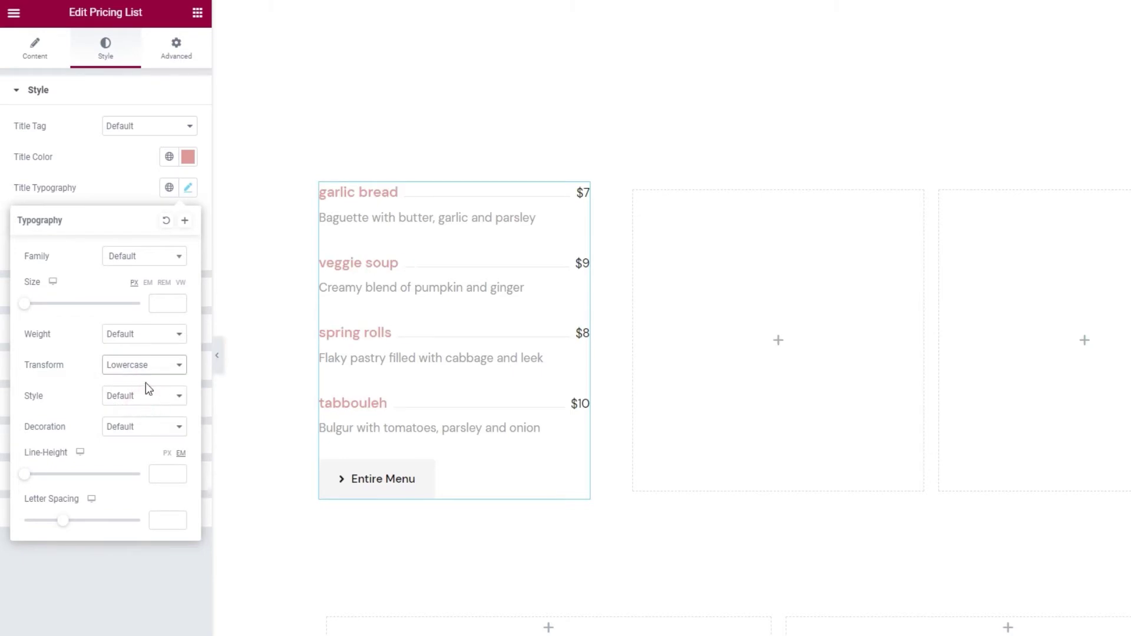
click(146, 367)
click(147, 411)
right_click(147, 412)
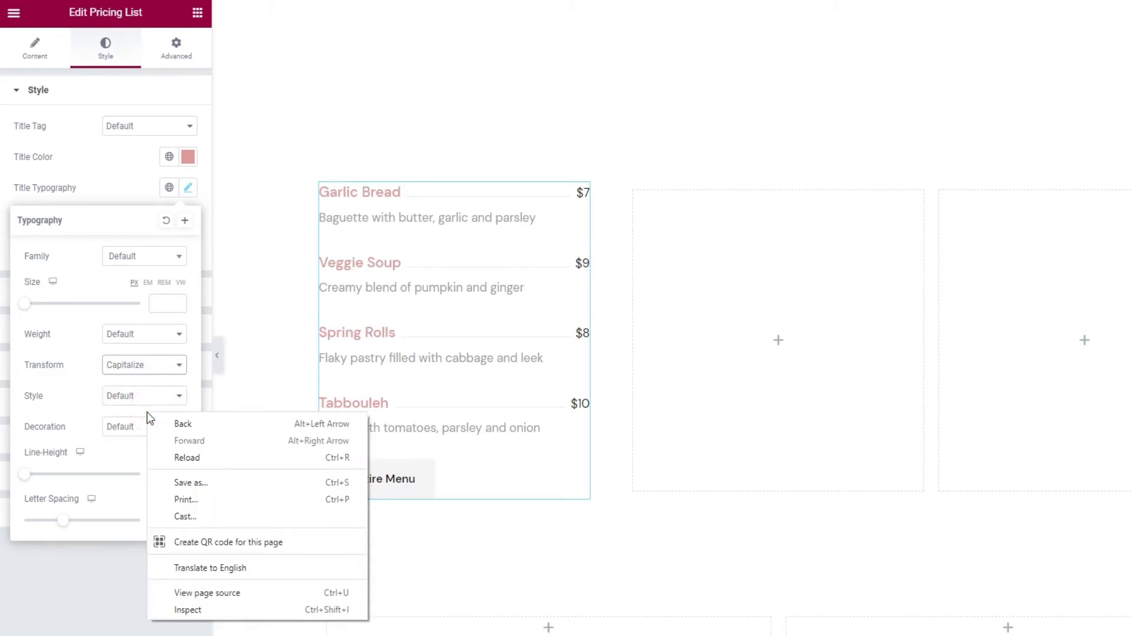
click(143, 367)
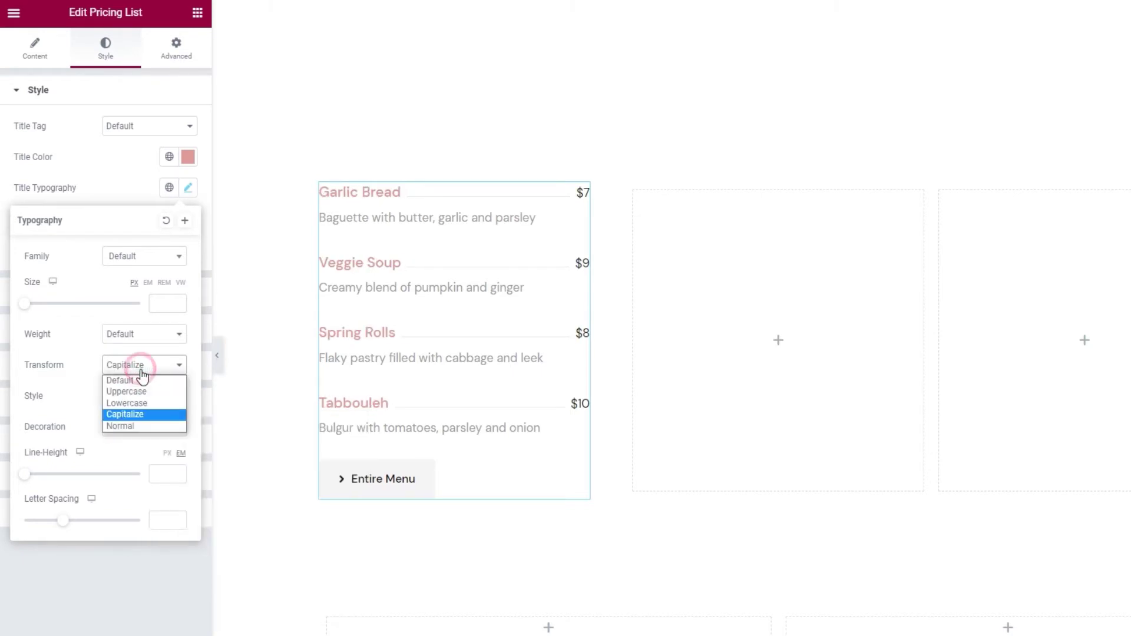
click(129, 426)
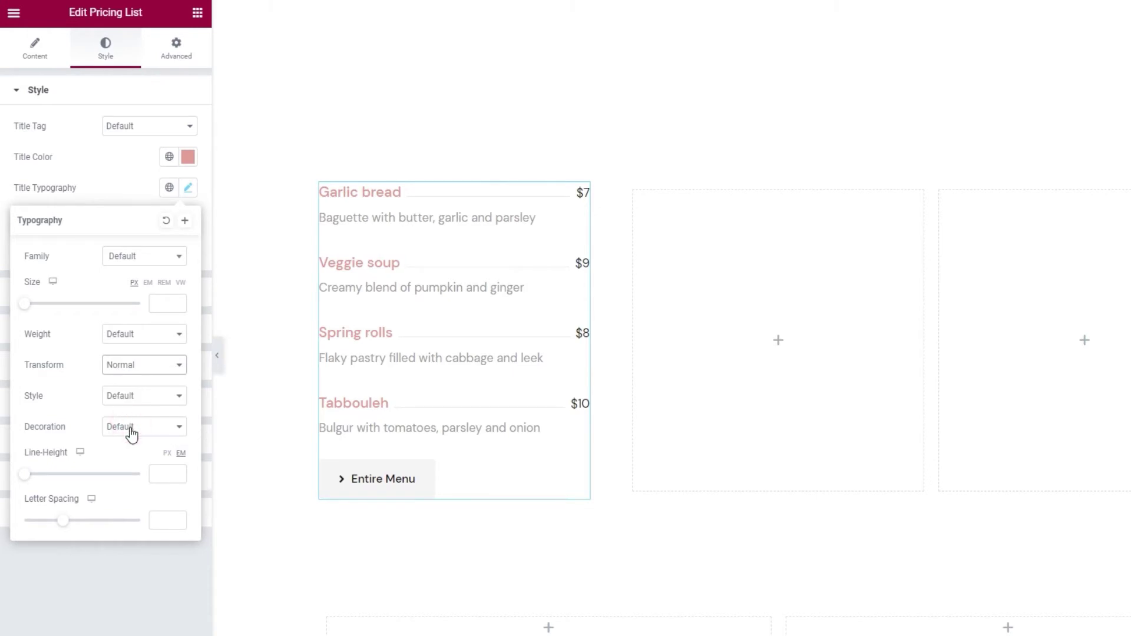
click(128, 365)
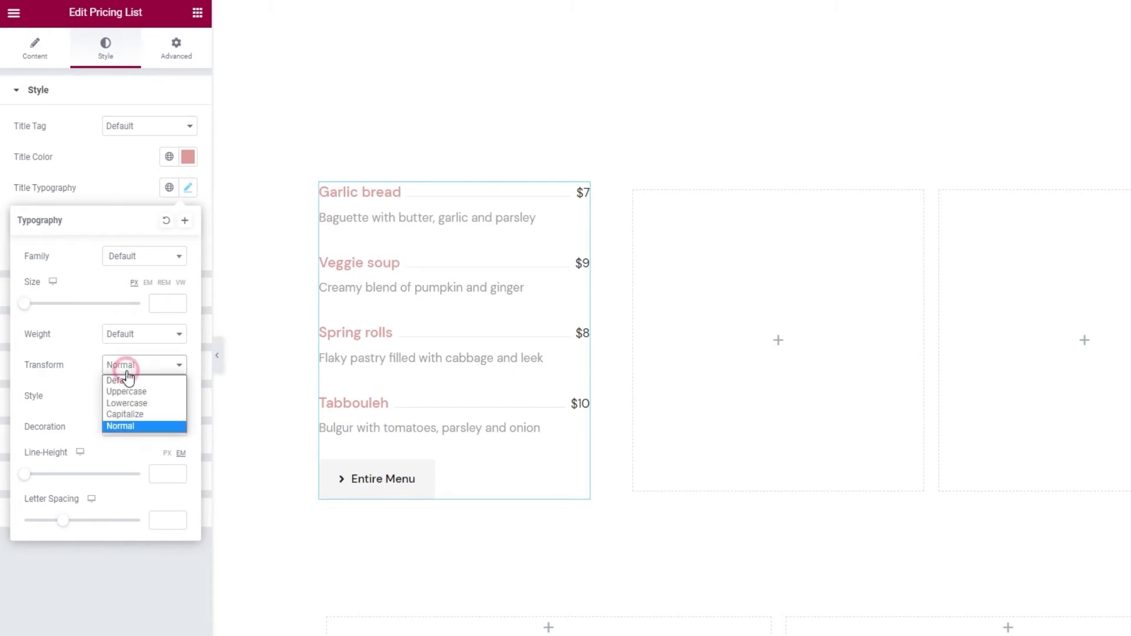
click(140, 380)
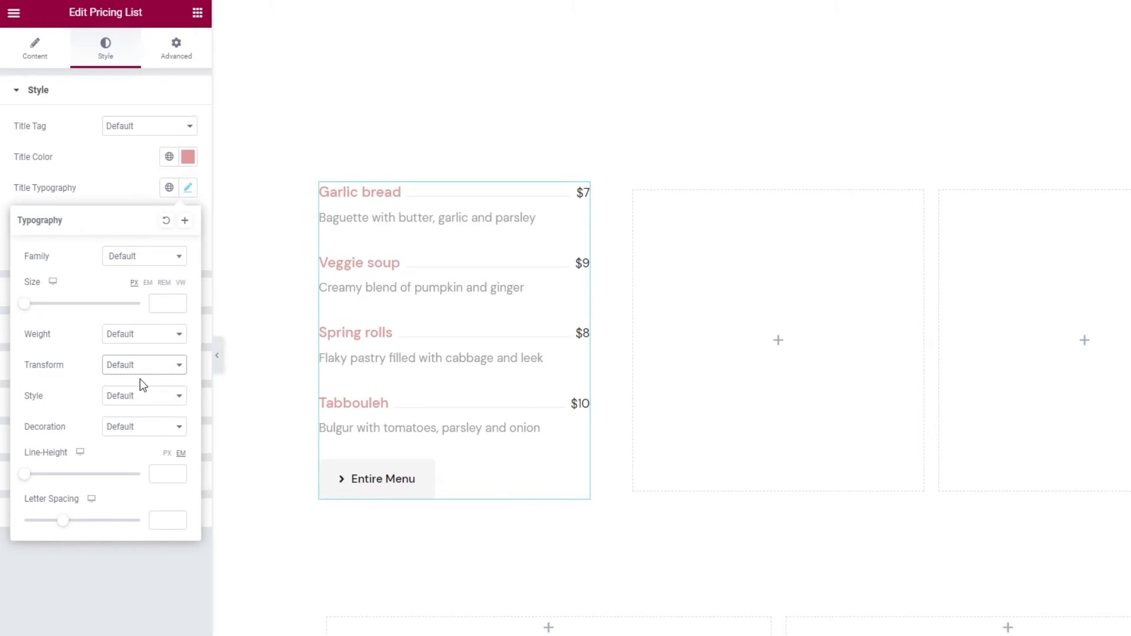
Preview normal, italic and oblique title font styles, then reset style to Default.
click(144, 395)
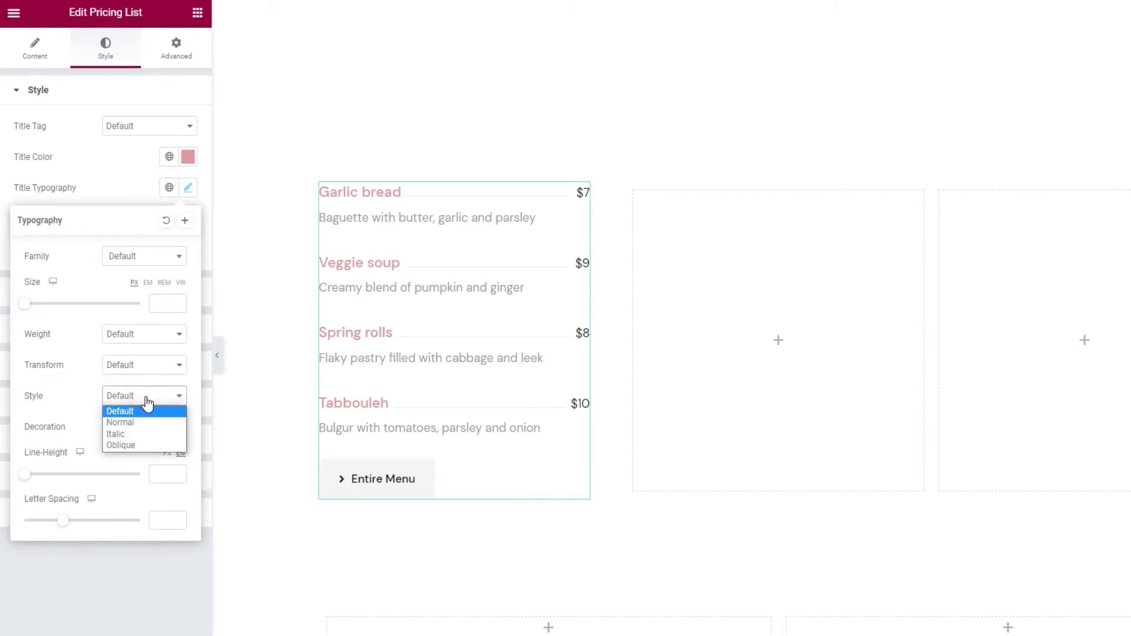
click(143, 423)
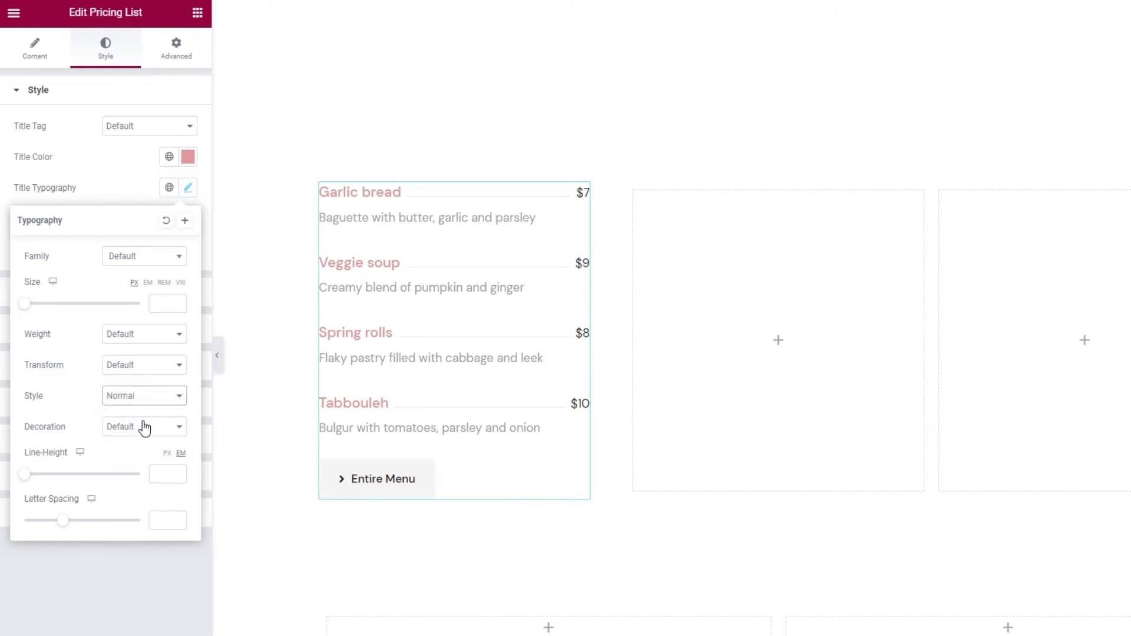
click(137, 396)
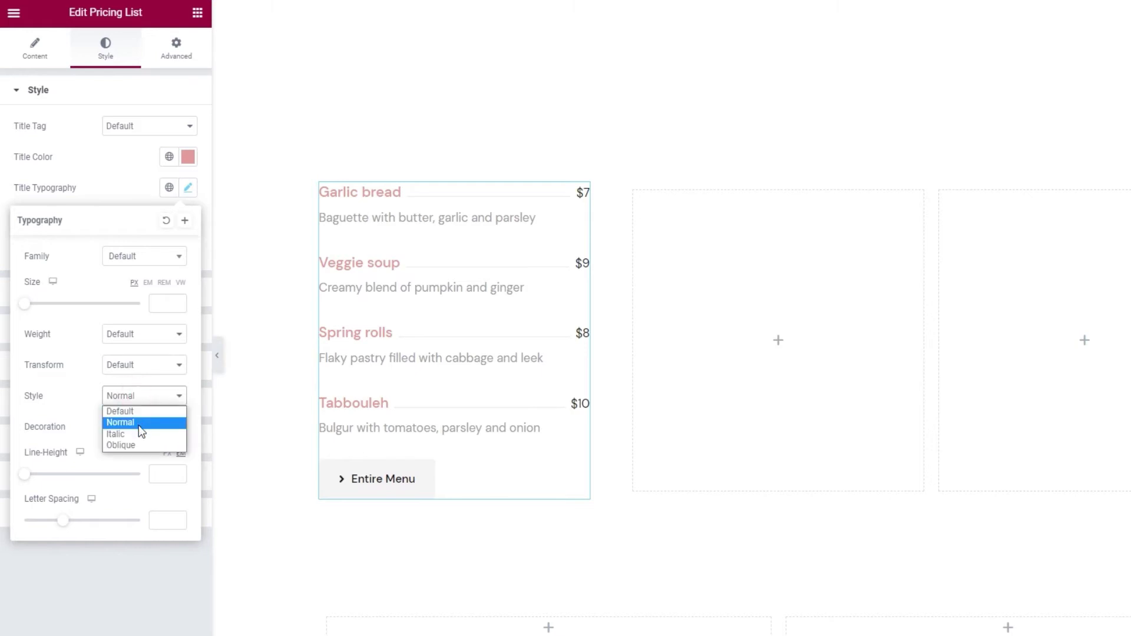
click(139, 434)
click(142, 397)
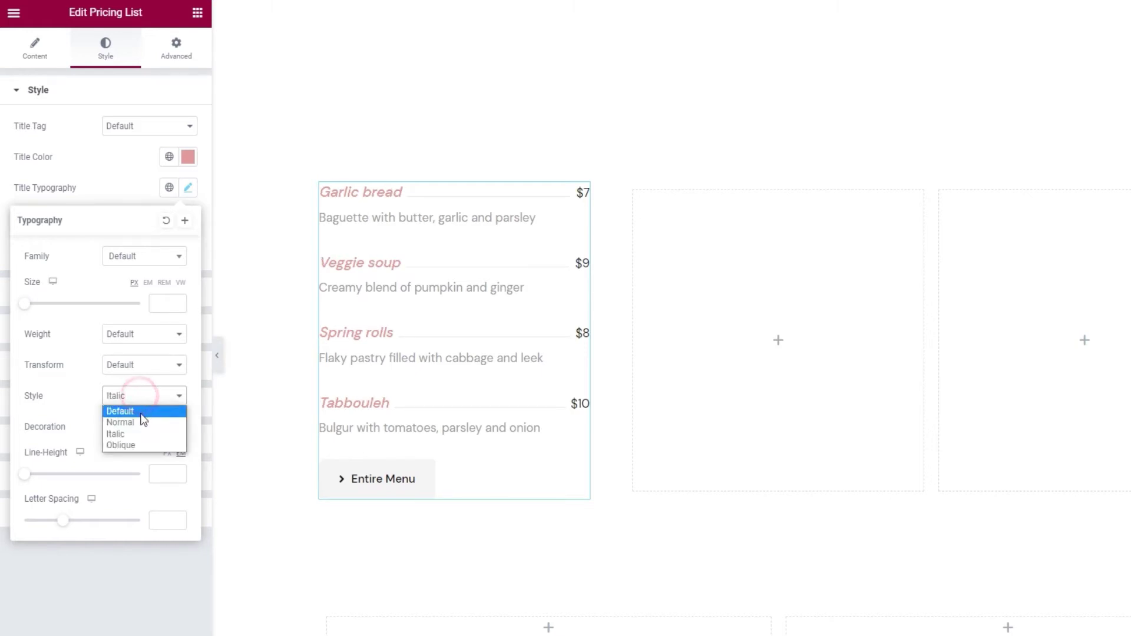
click(142, 446)
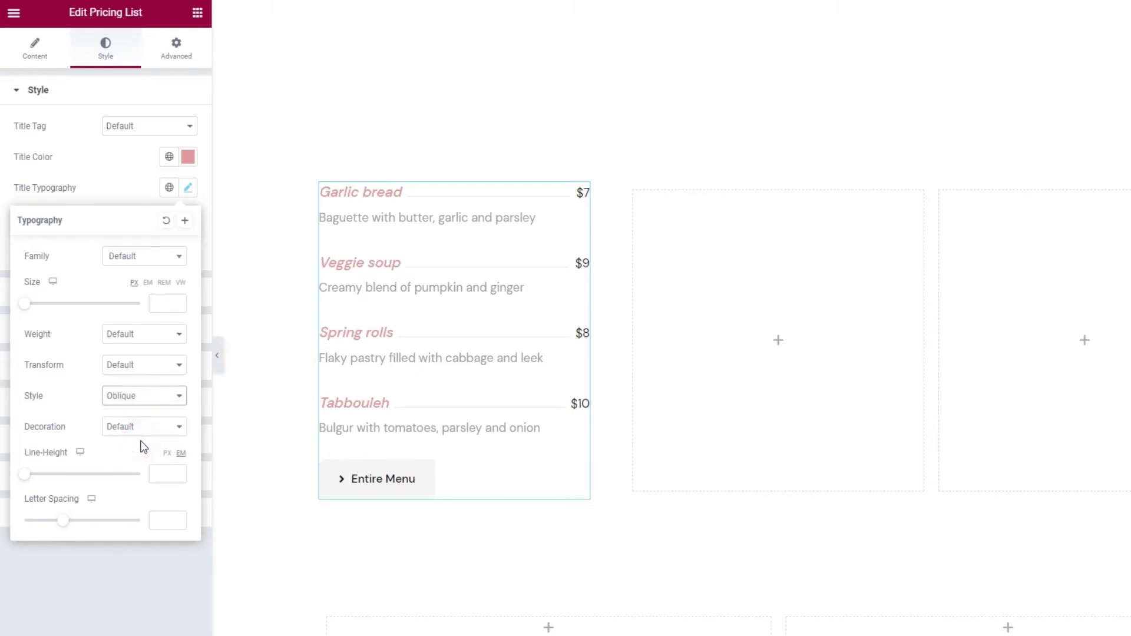
click(142, 404)
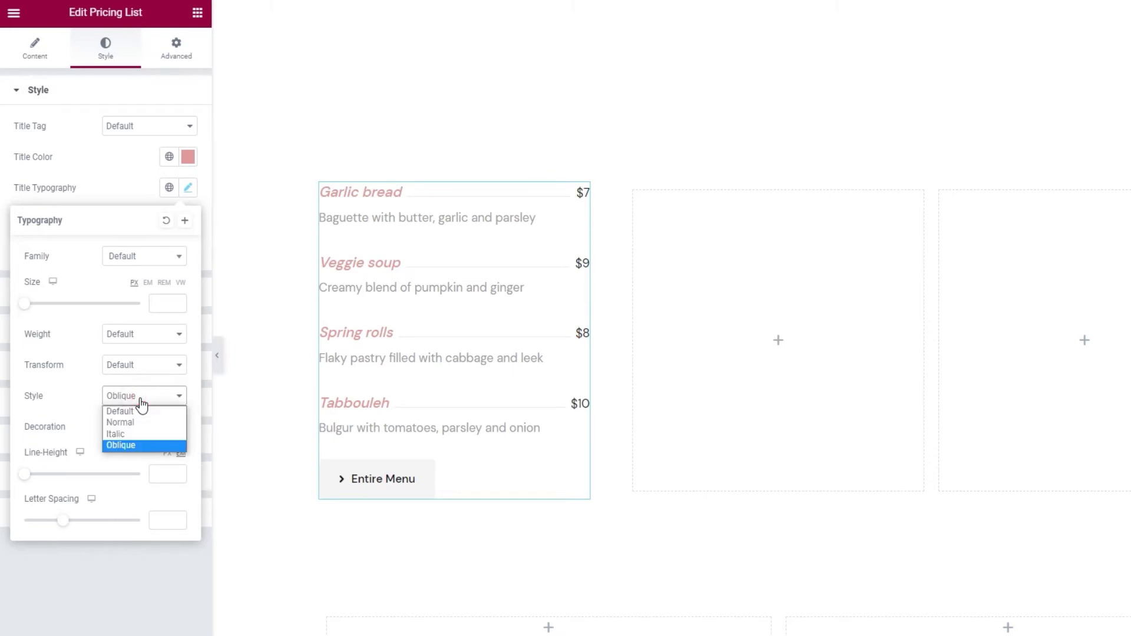
click(140, 410)
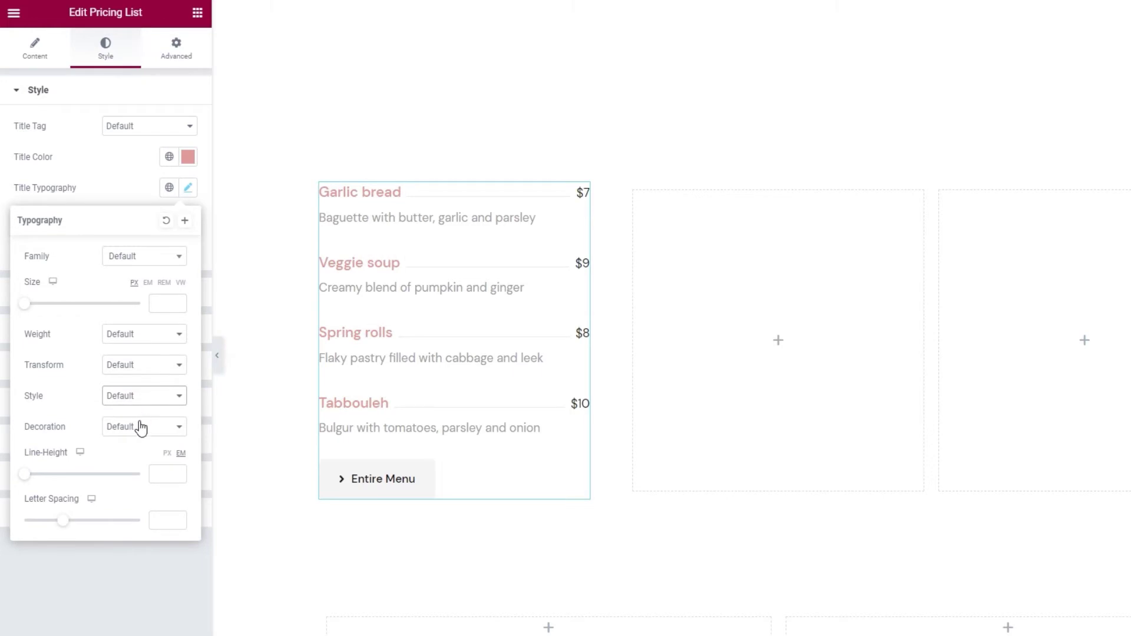
Preview underline, overline, line-through and no decoration on titles, then reset to Default.
click(141, 427)
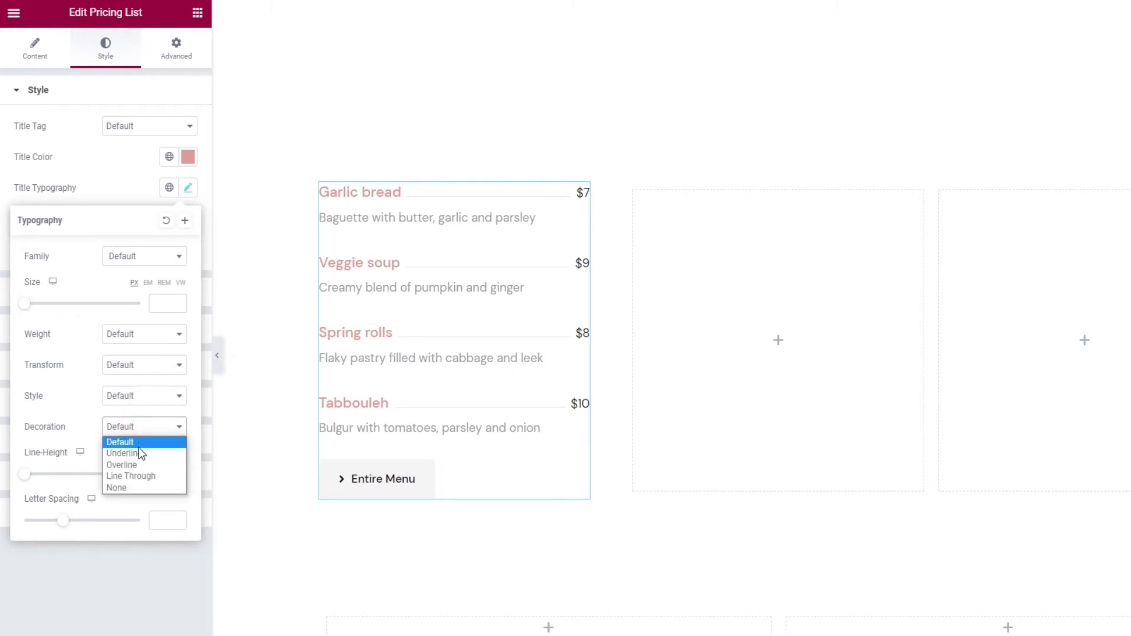
click(138, 453)
click(138, 427)
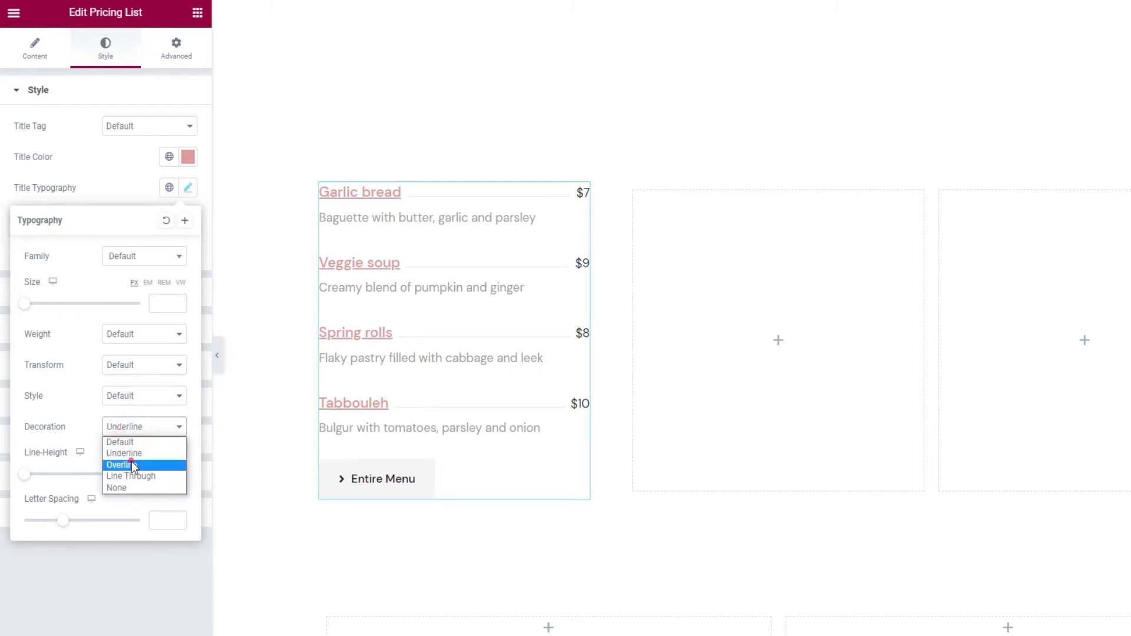
click(132, 463)
click(136, 430)
click(132, 475)
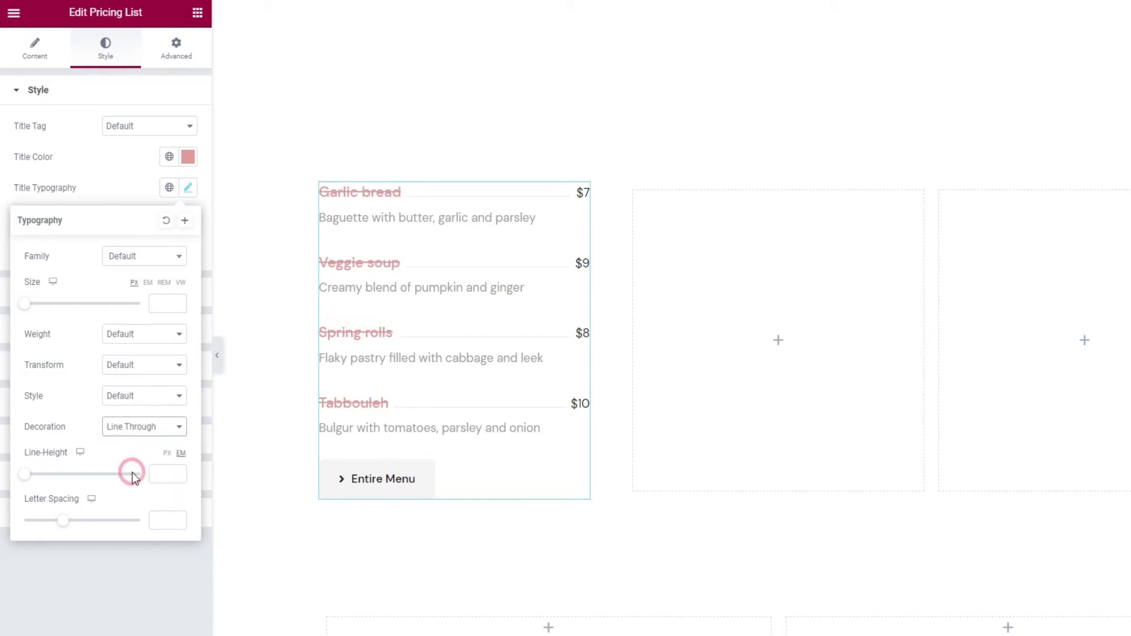
click(138, 429)
click(136, 486)
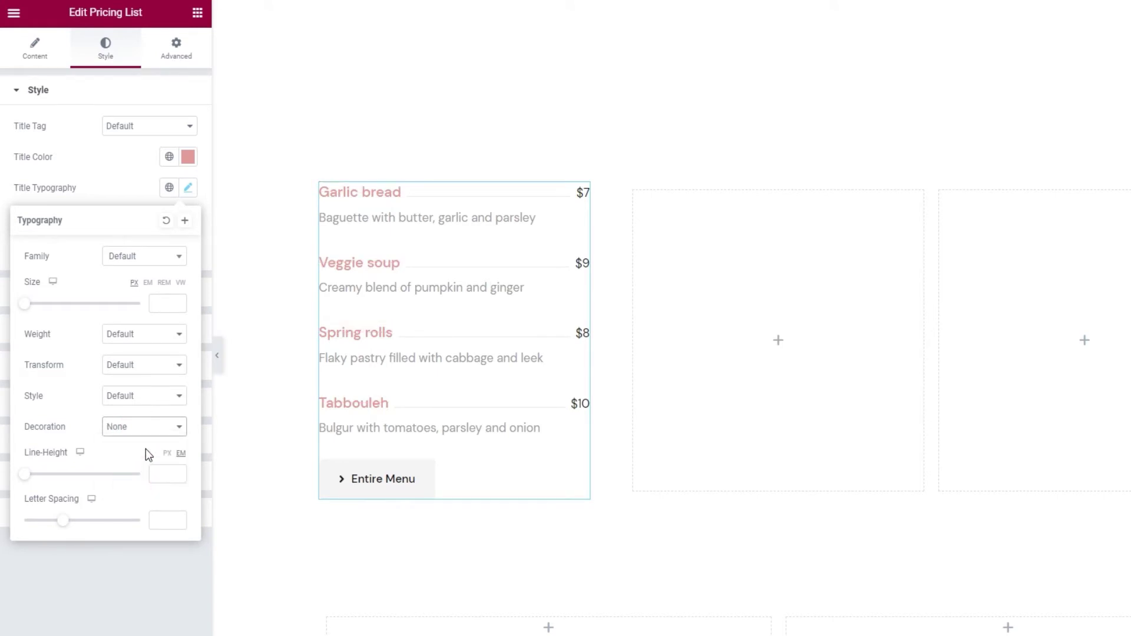
click(145, 429)
click(150, 443)
Try title line height 3 and letter spacing 2, then clear both fields.
click(152, 470)
text(3)
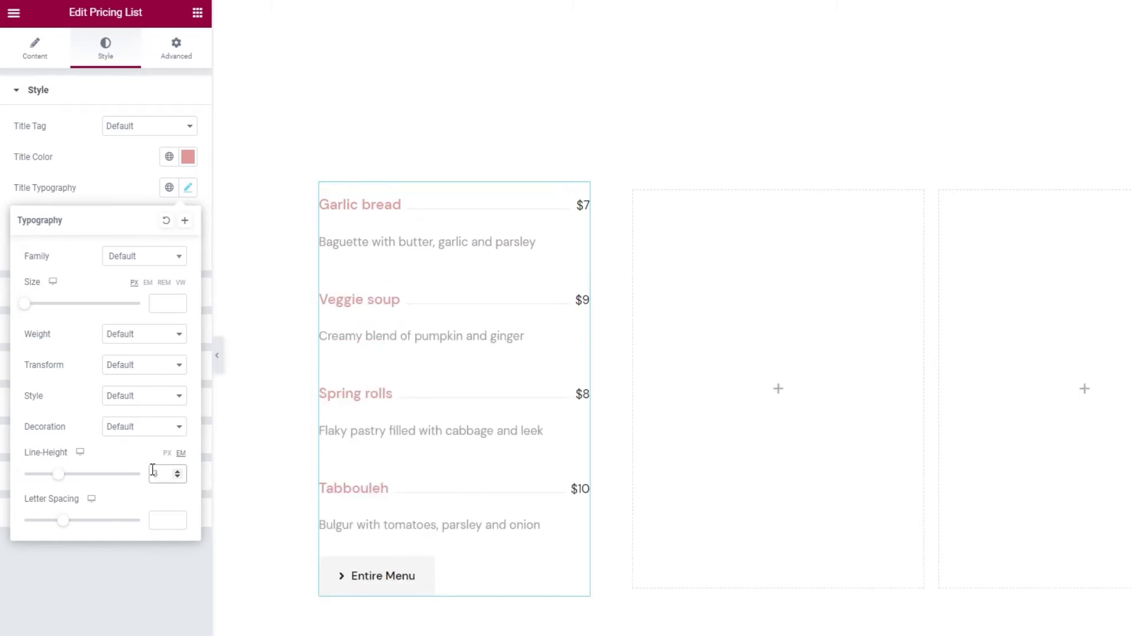
key(BackSpace)
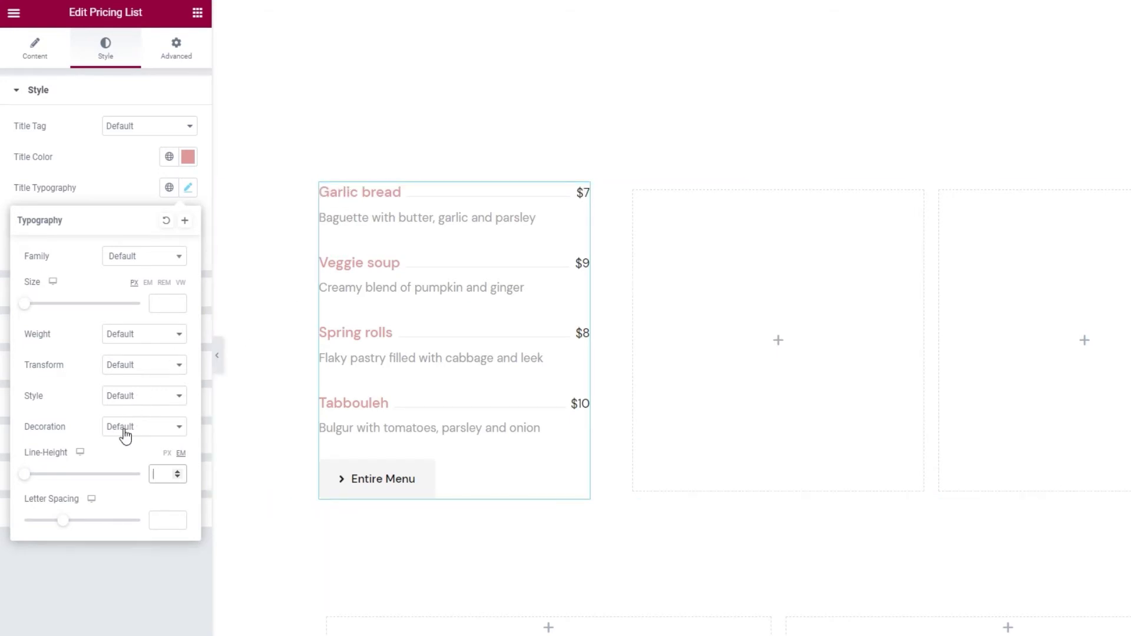
click(153, 522)
text(2)
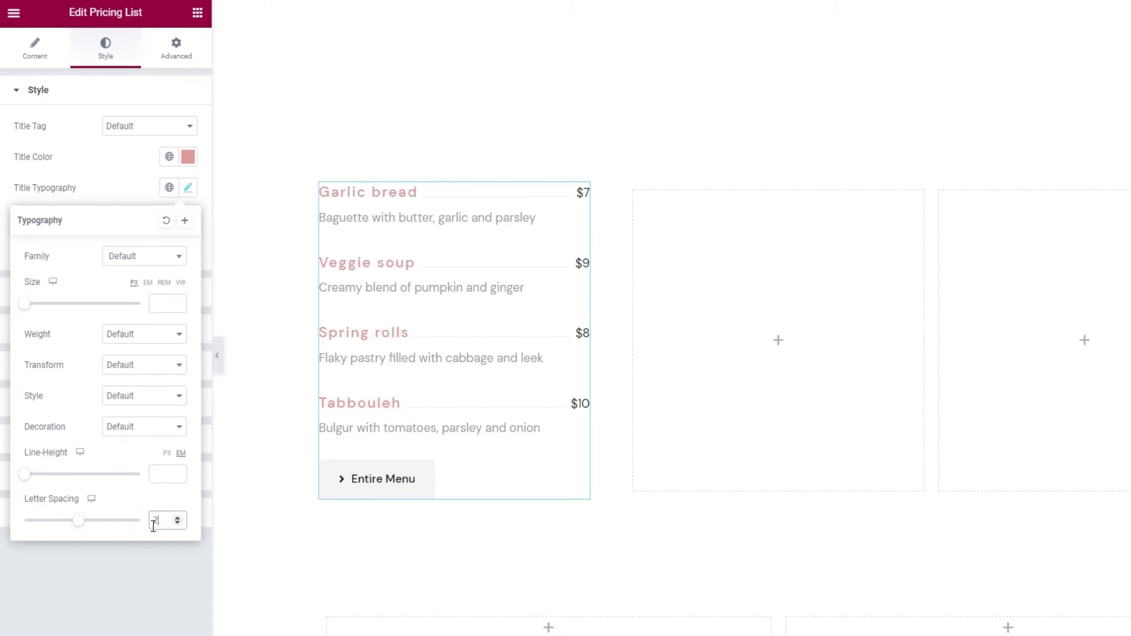
key(BackSpace)
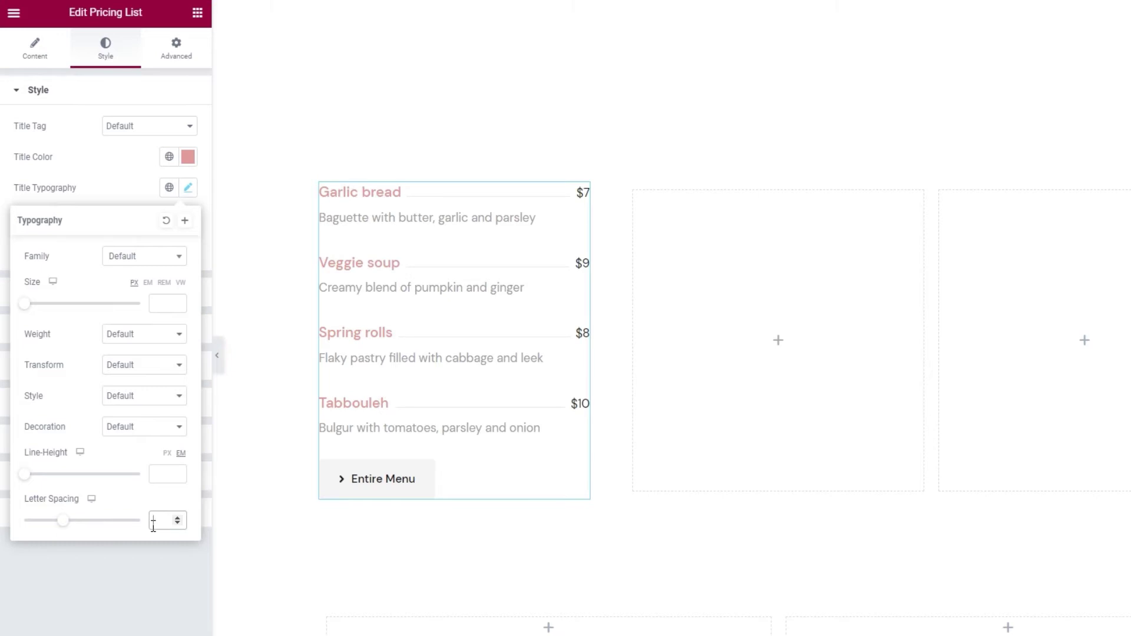
click(129, 510)
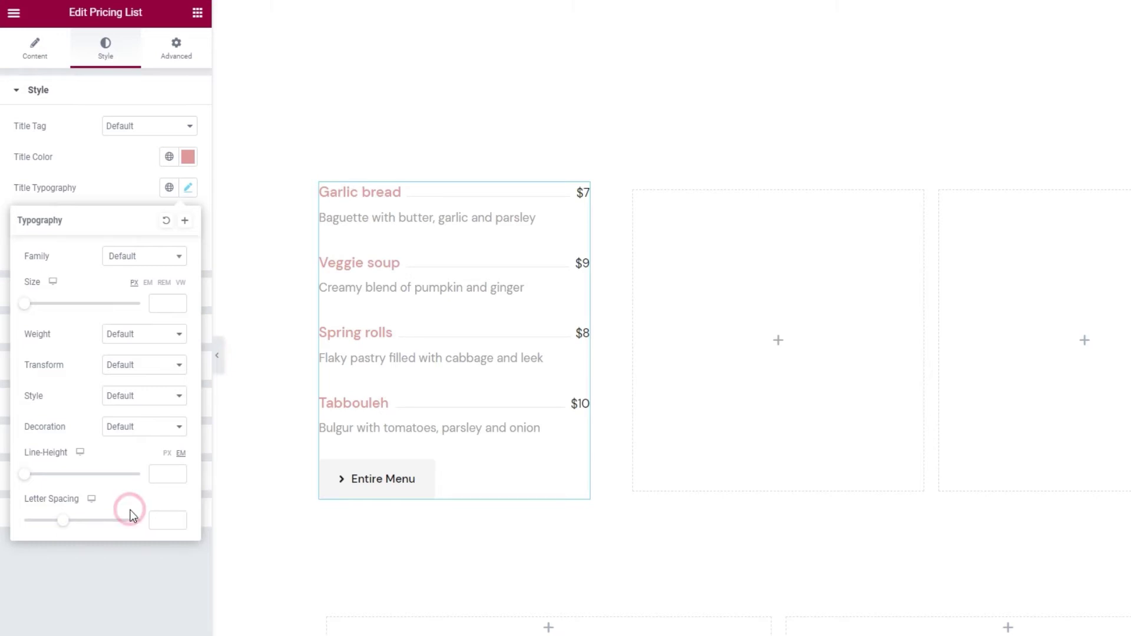
click(98, 188)
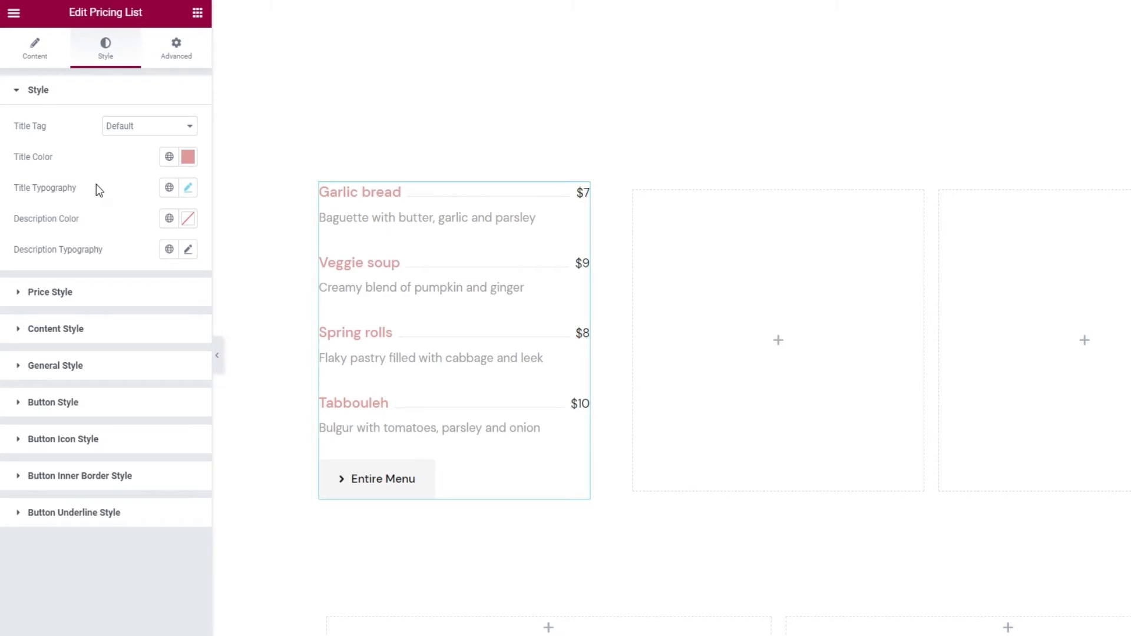
Set the description colour to hex 1e1e1e, leaving Description Typography unchanged.
click(188, 219)
click(90, 448)
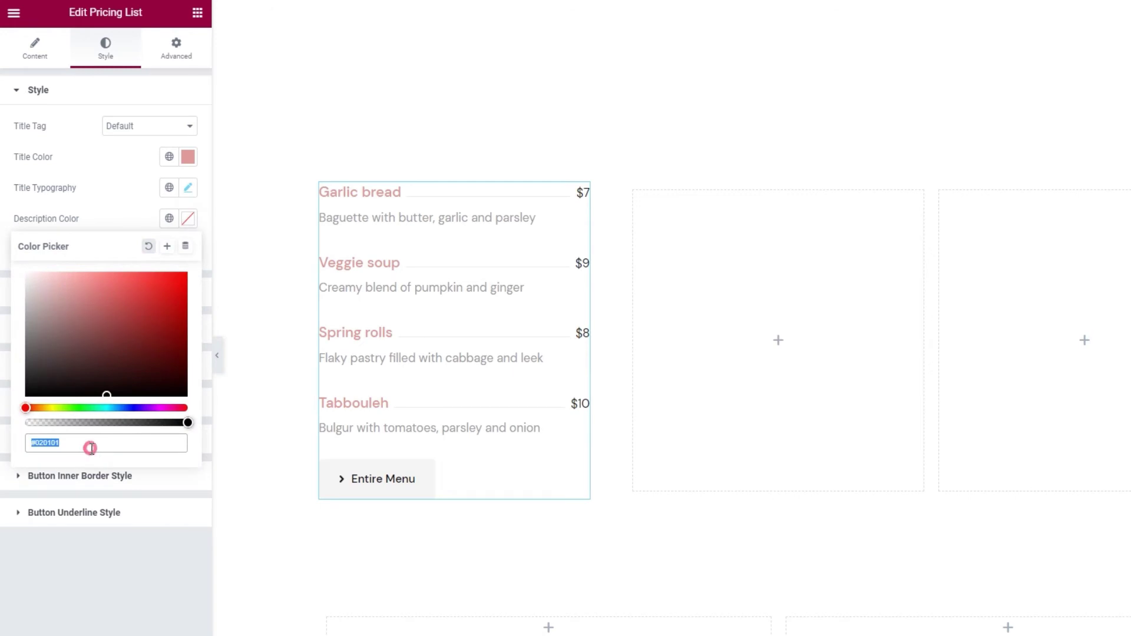
double_click(89, 446)
text(1e1e1e)
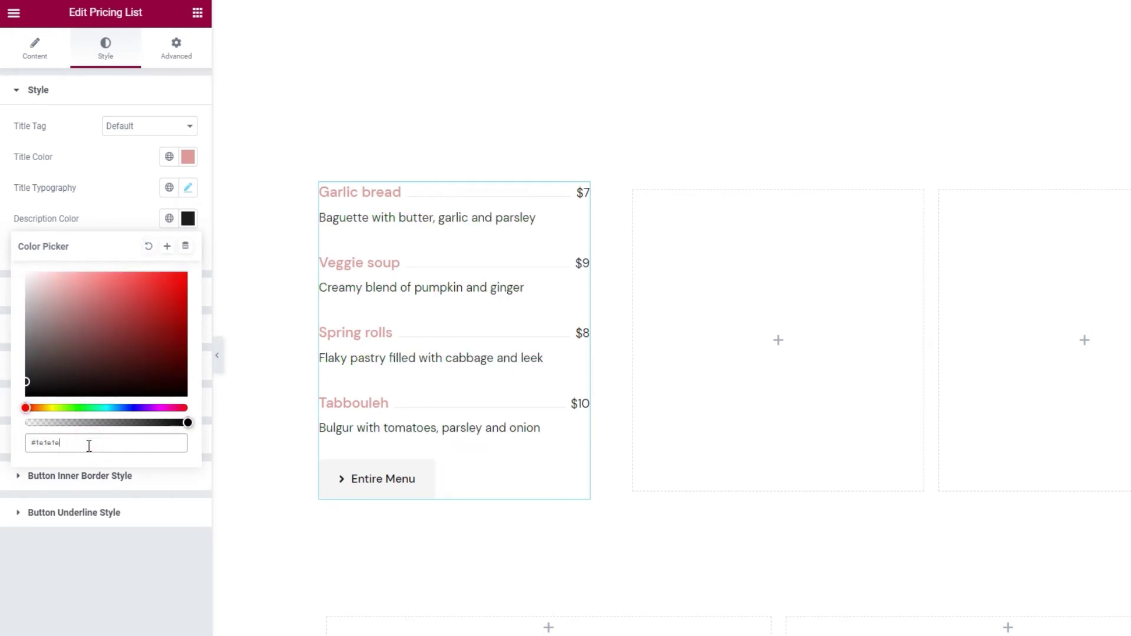
click(120, 212)
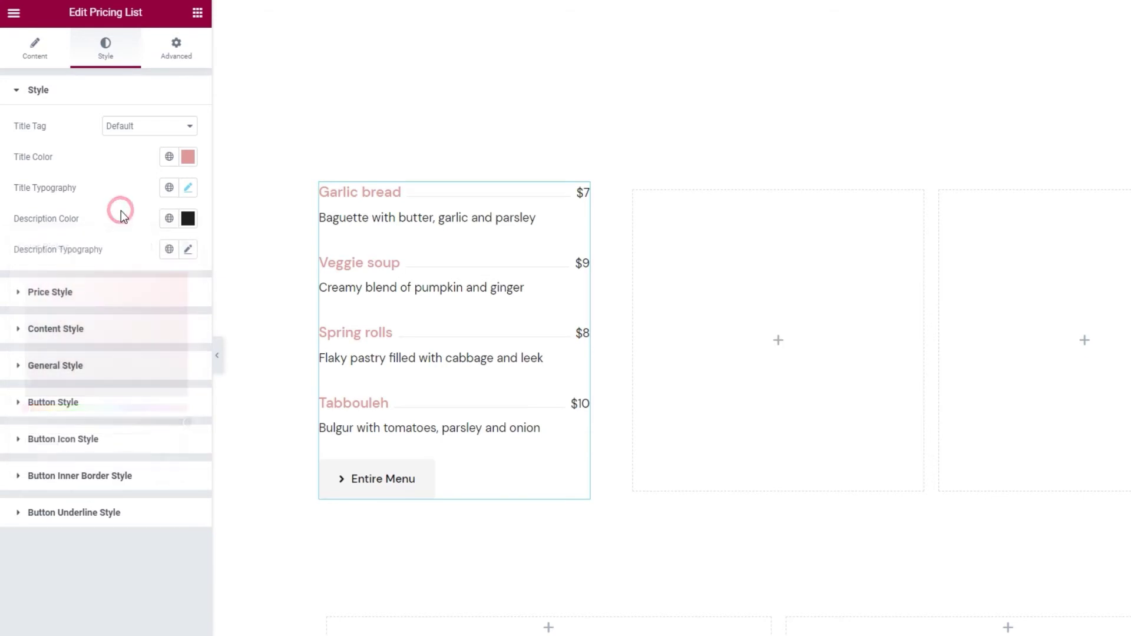
click(184, 251)
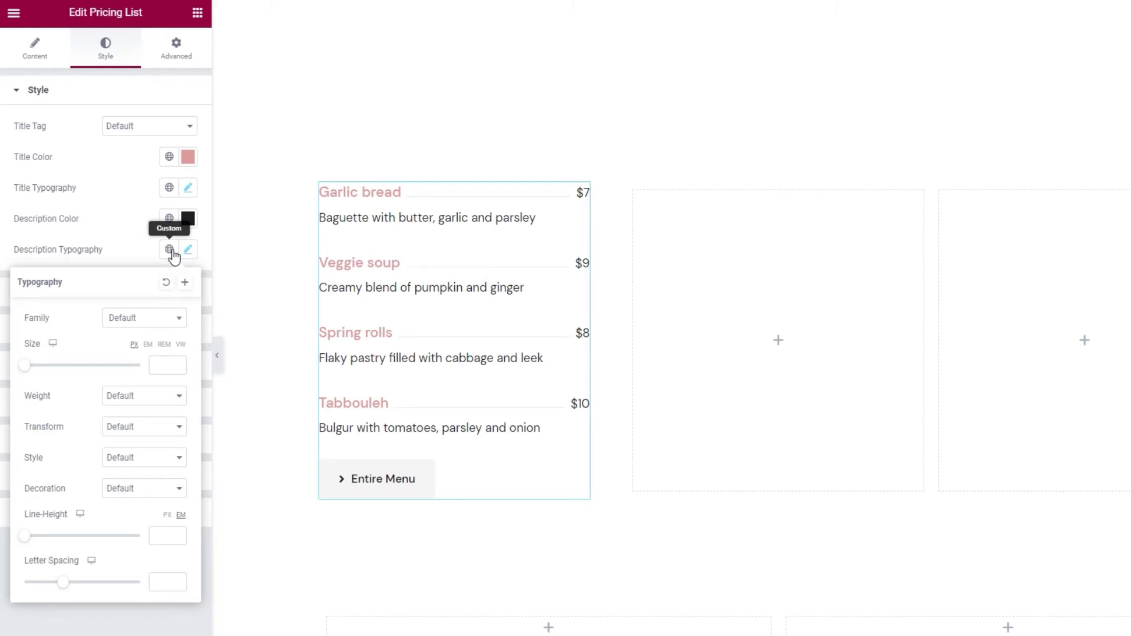
click(160, 366)
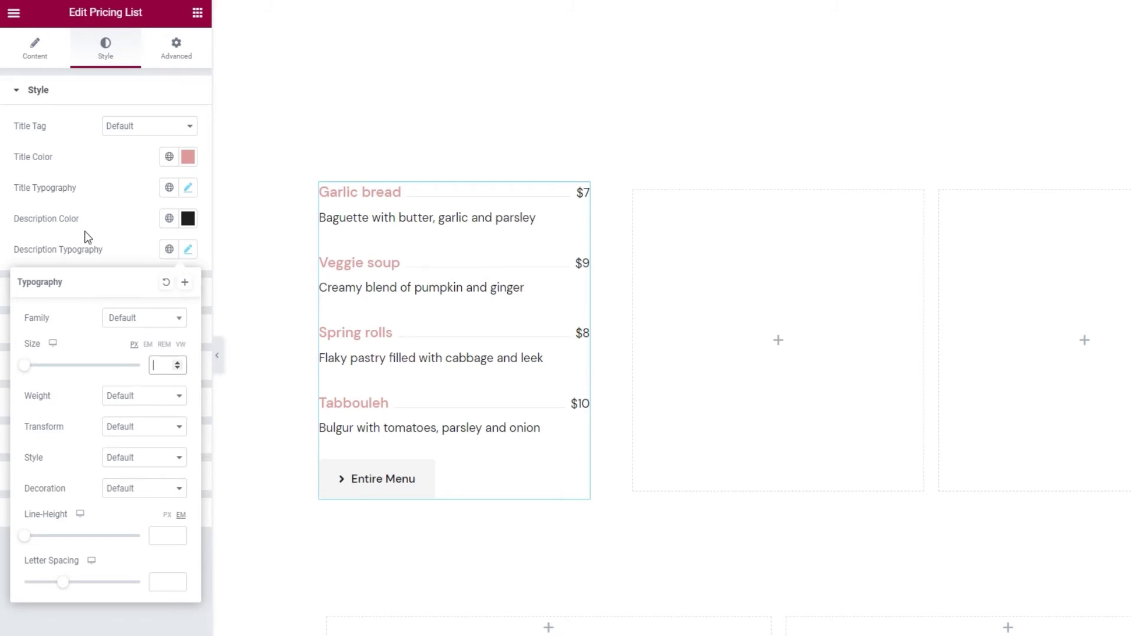
click(102, 236)
Set the price colour to pink hex df9a9a.
click(114, 295)
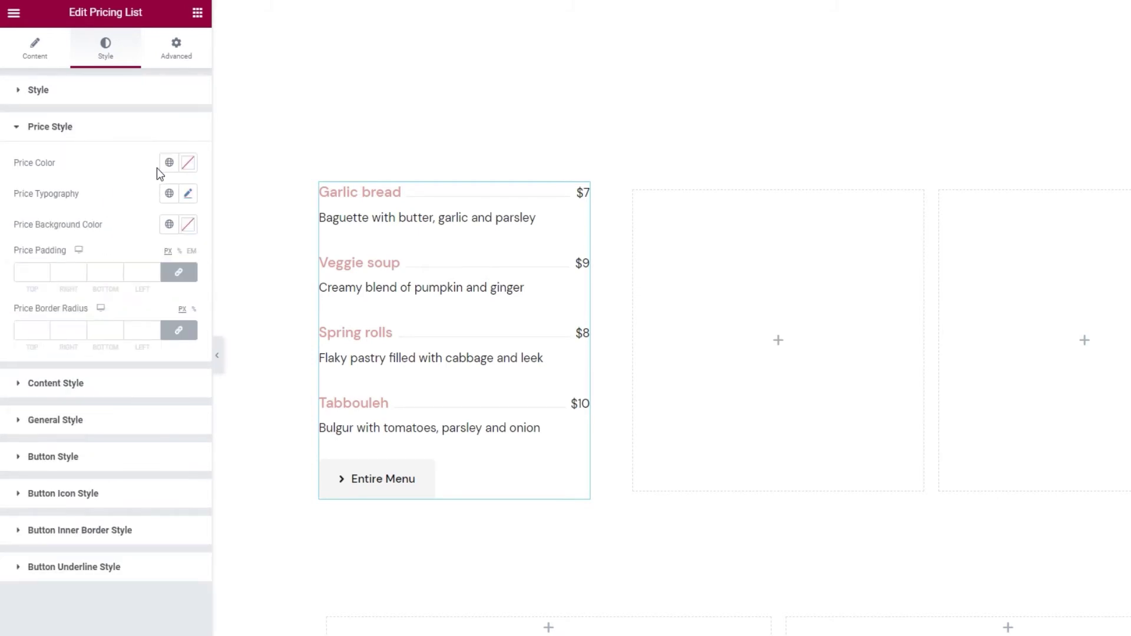
click(187, 163)
click(83, 383)
double_click(84, 383)
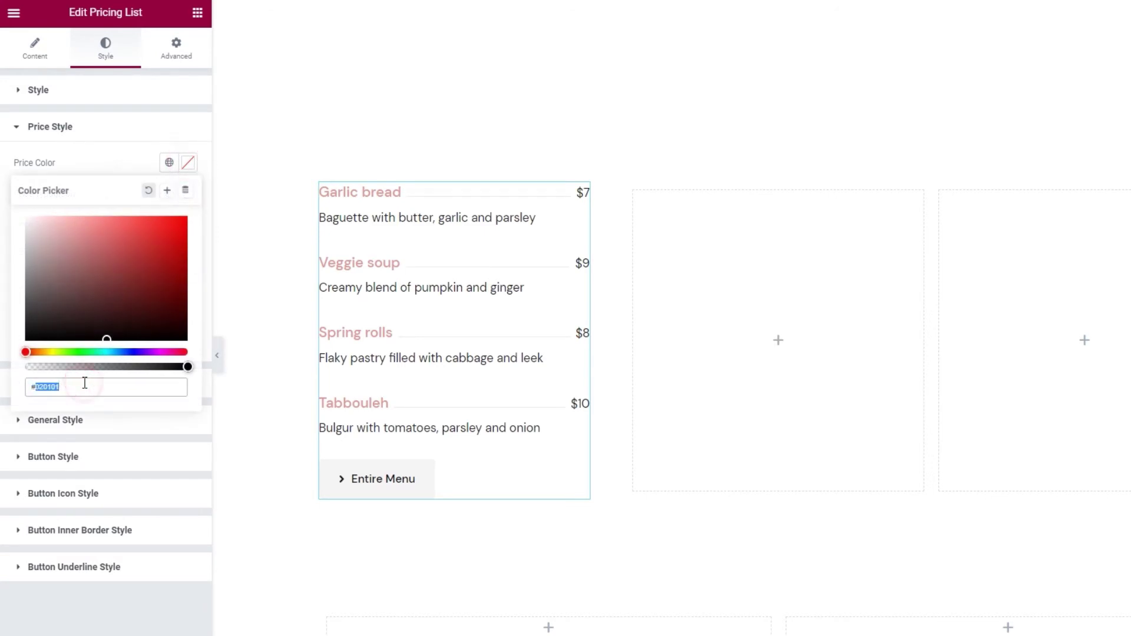
text(df9a9a)
click(94, 166)
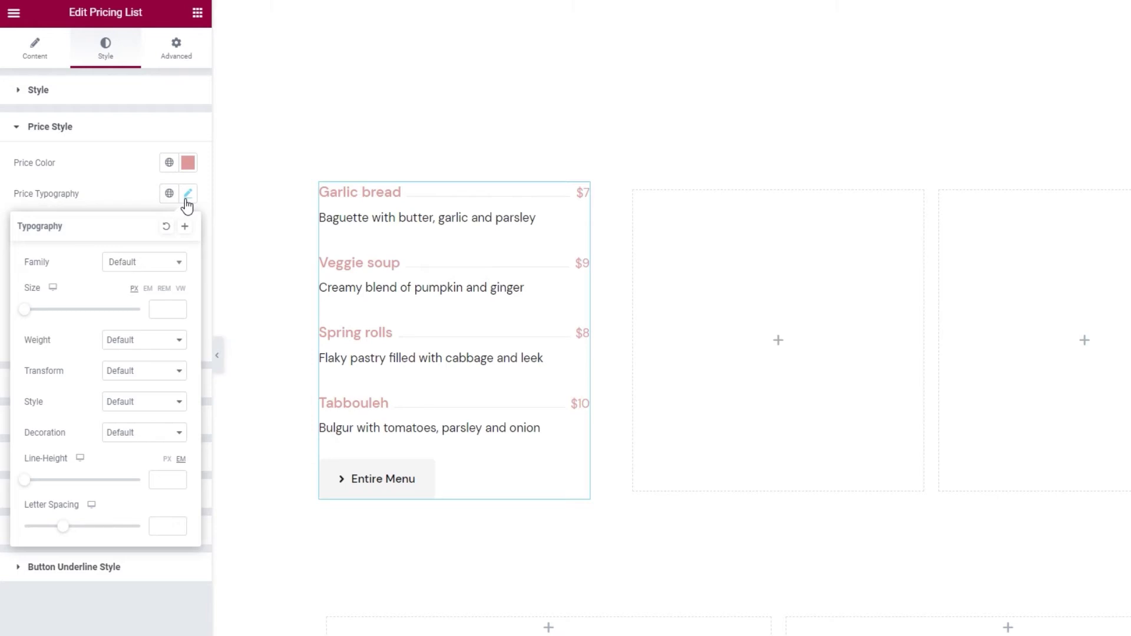
Give the prices font size 20 and weight 500.
click(151, 307)
text(20)
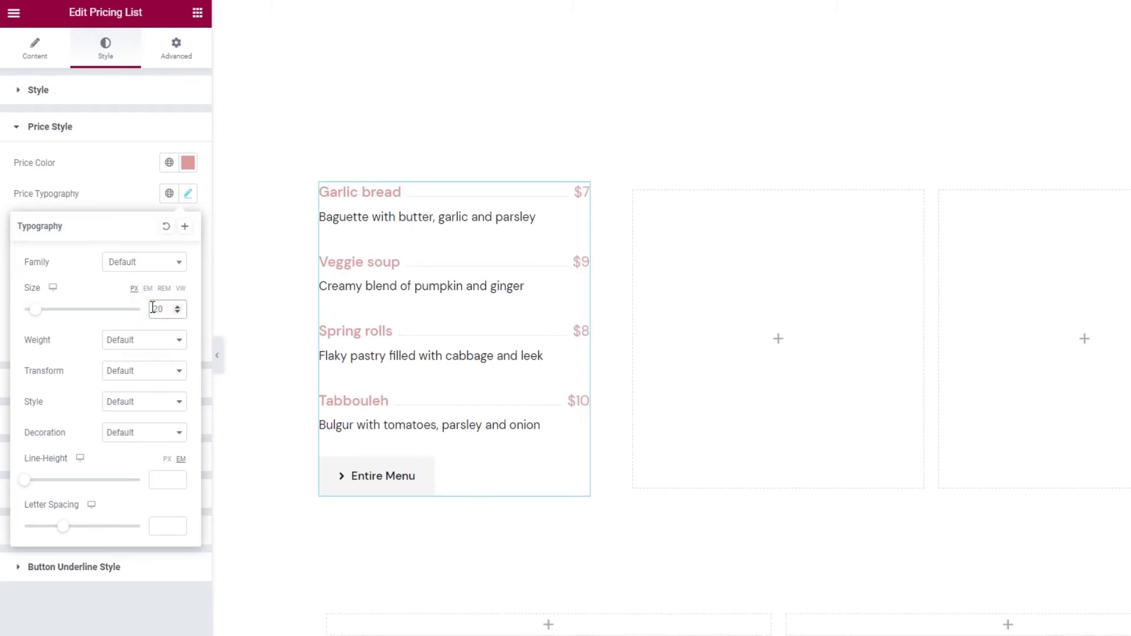
click(145, 342)
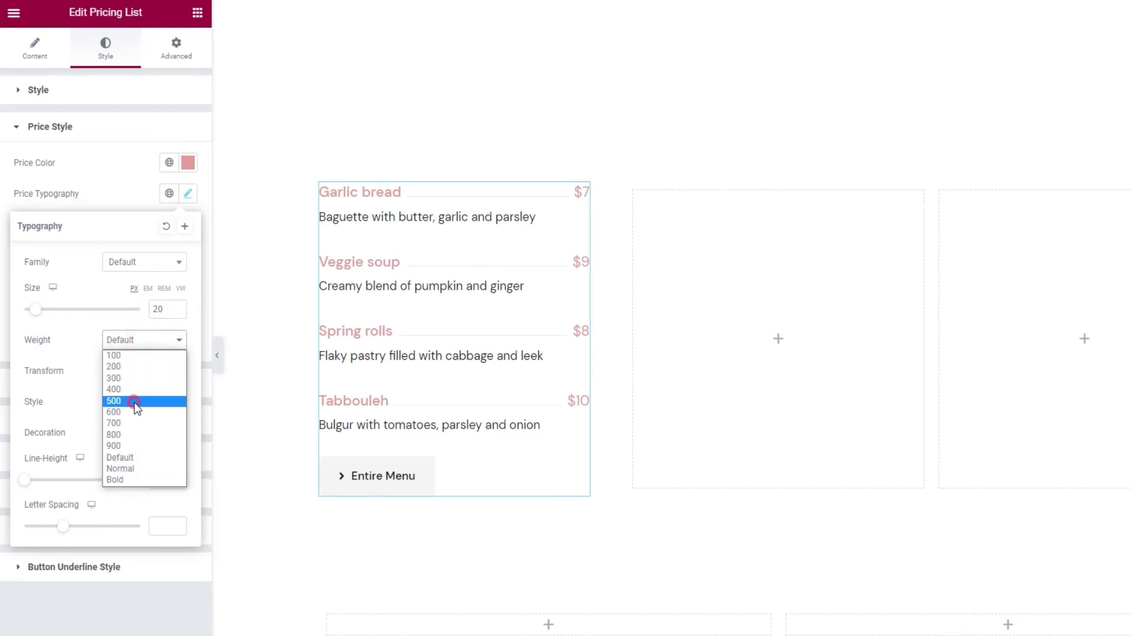
click(136, 402)
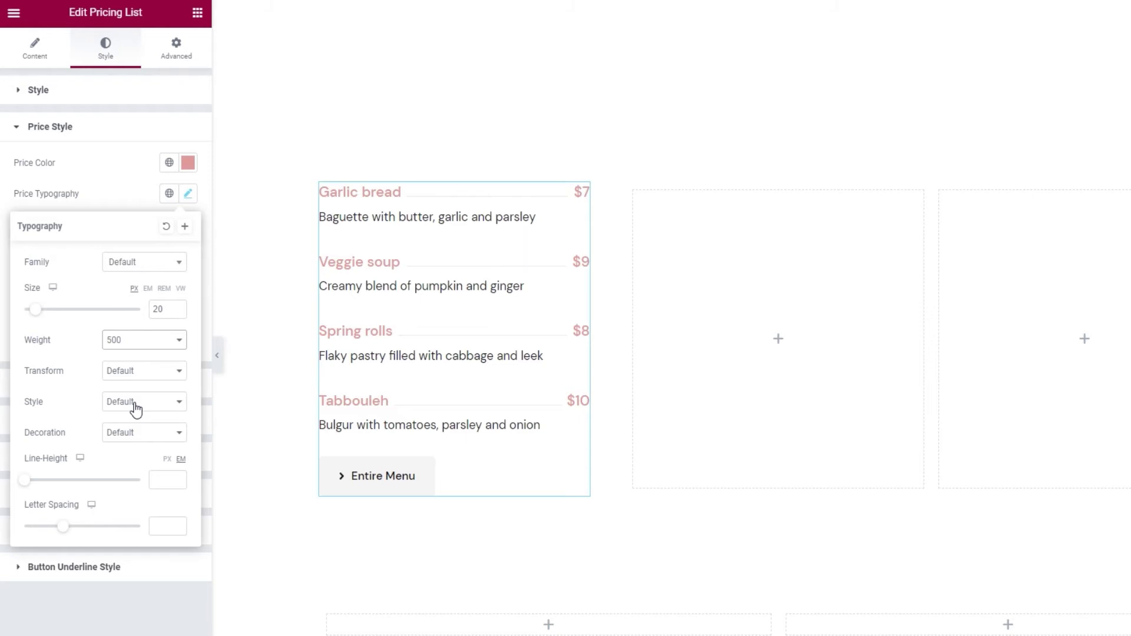
click(138, 203)
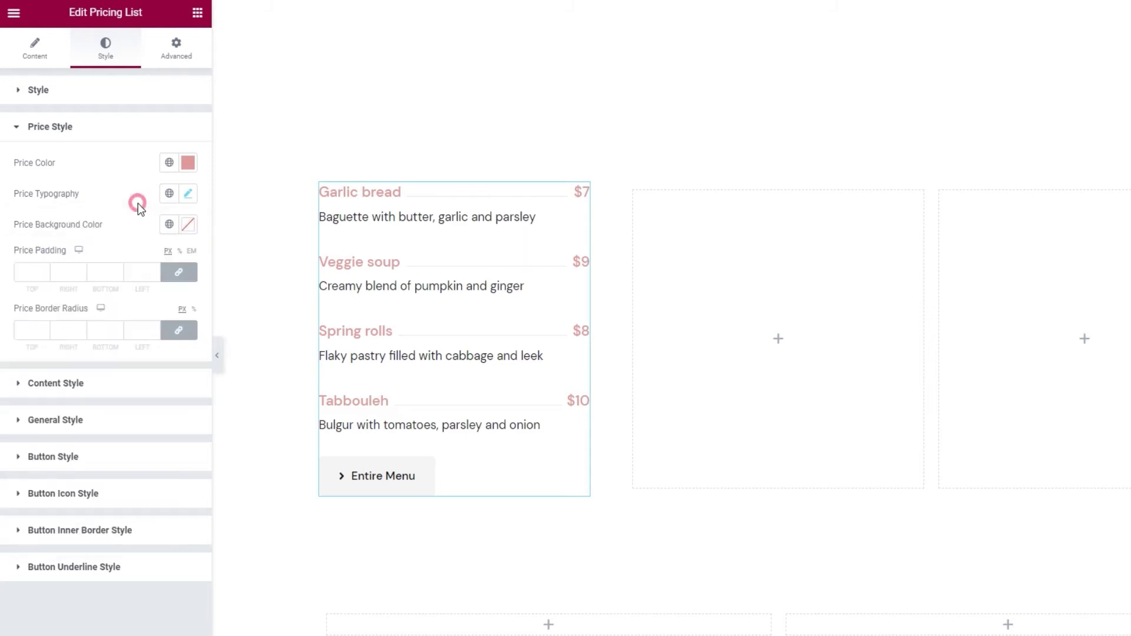
click(187, 228)
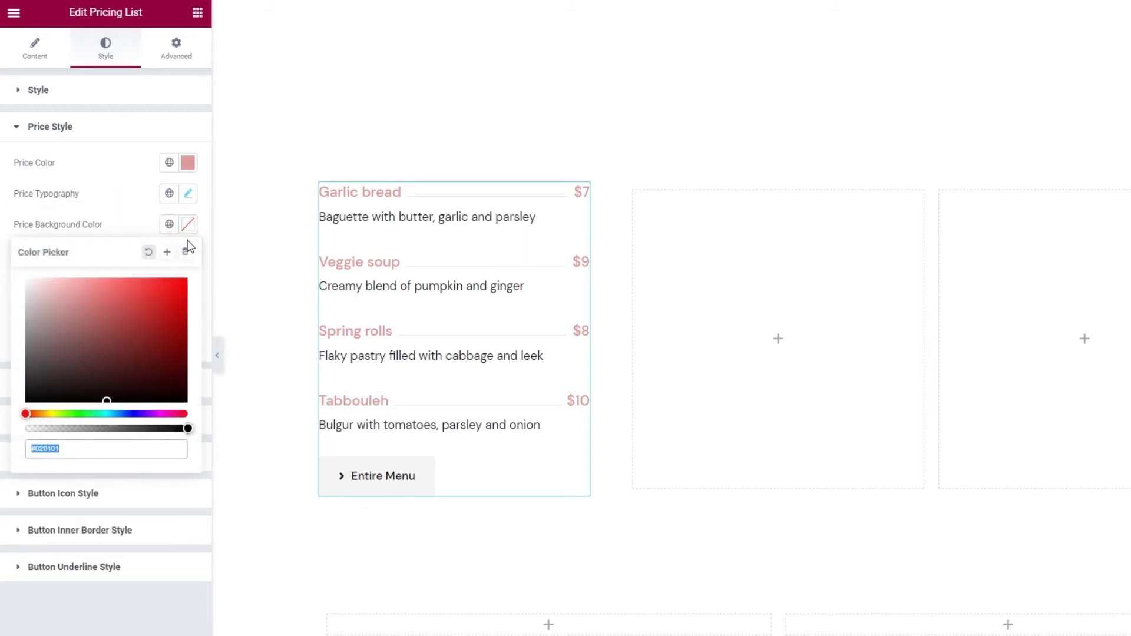
double_click(71, 450)
text(e1e1e1)
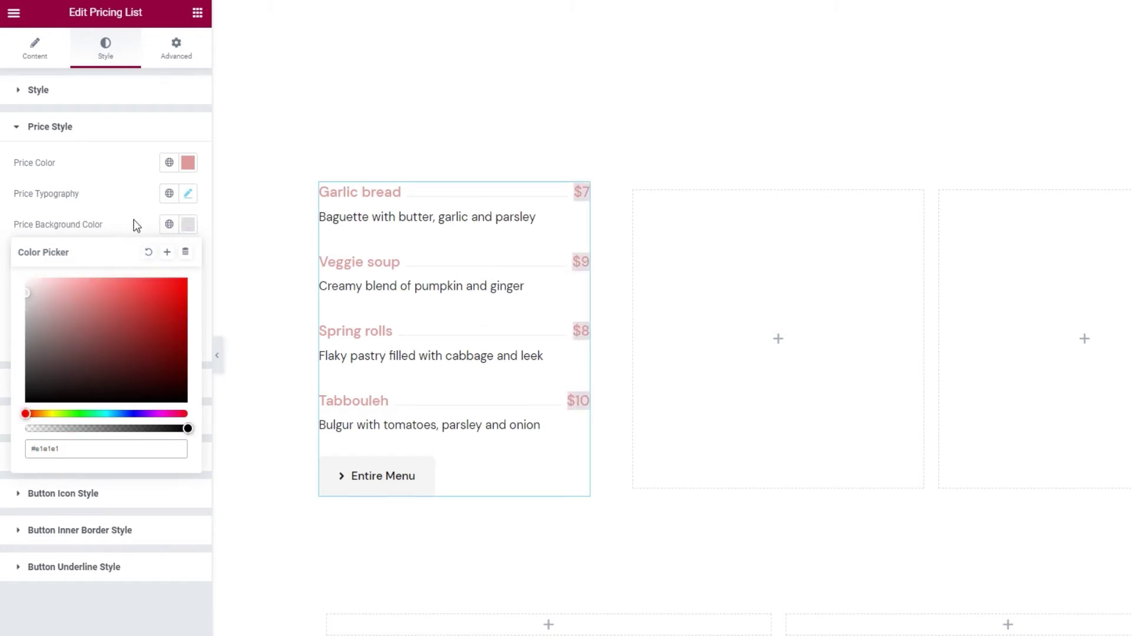
click(136, 225)
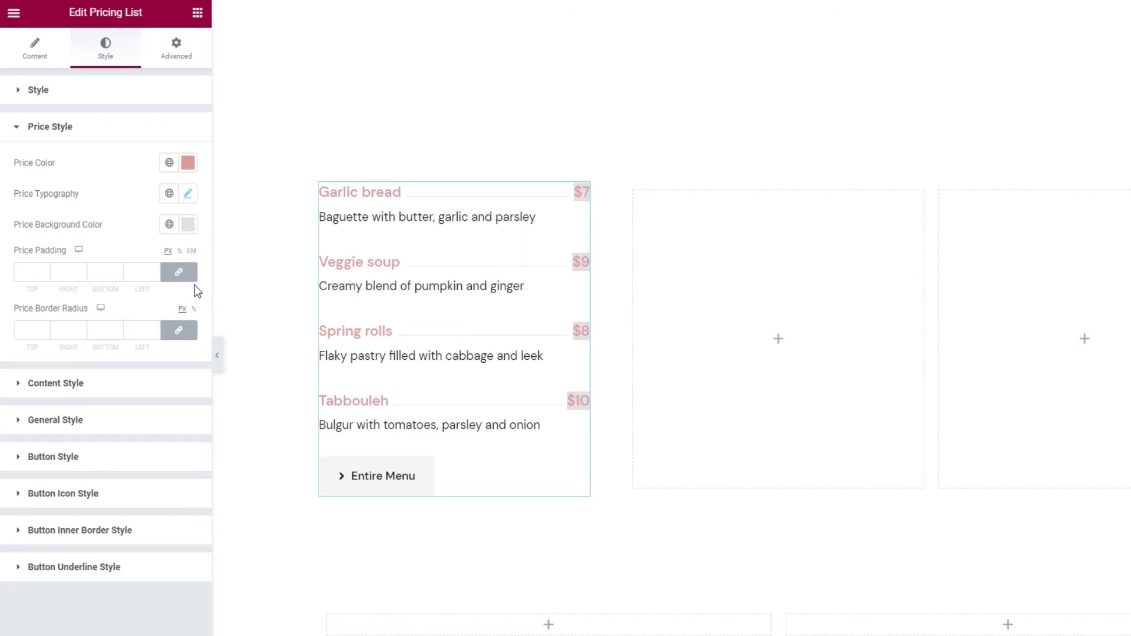
click(176, 274)
click(177, 277)
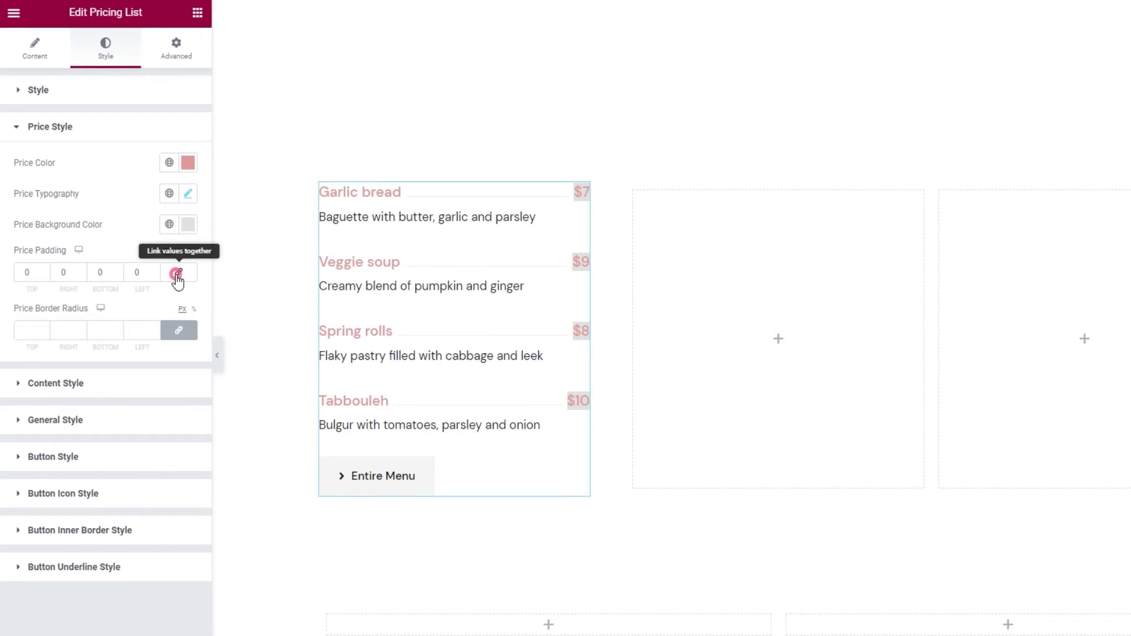
click(24, 271)
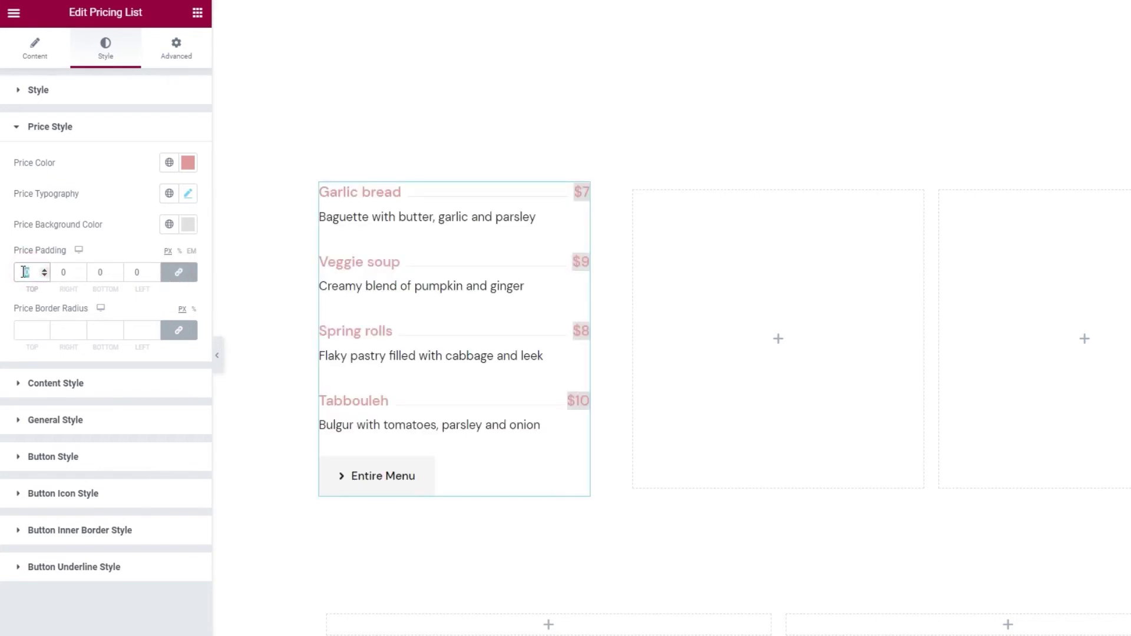
text(5)
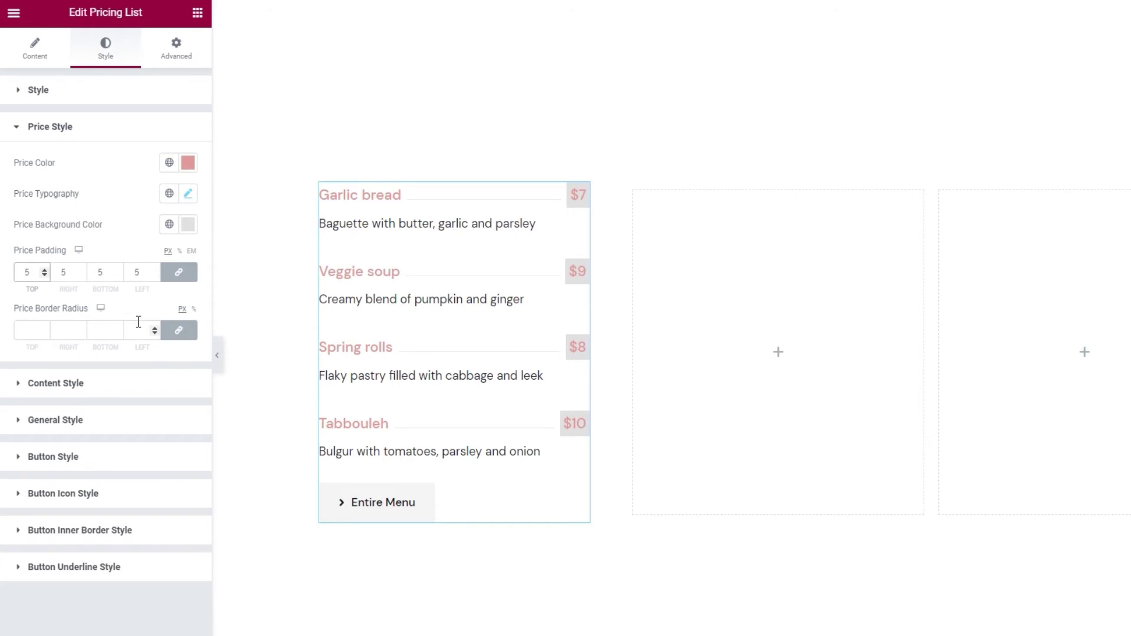
click(32, 328)
text(0)
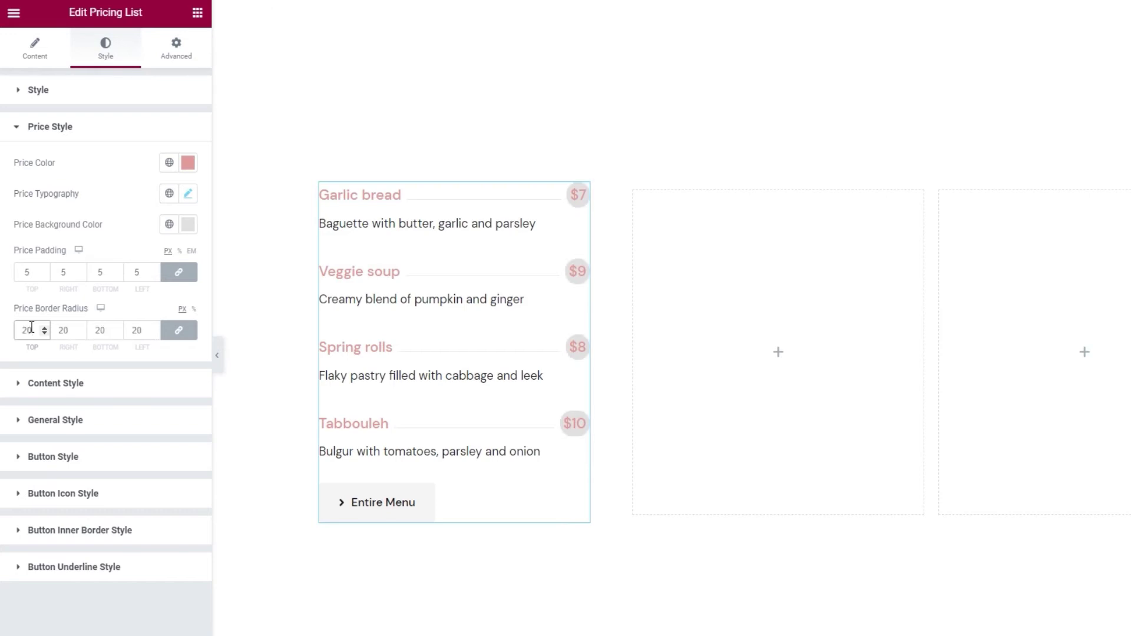
click(188, 230)
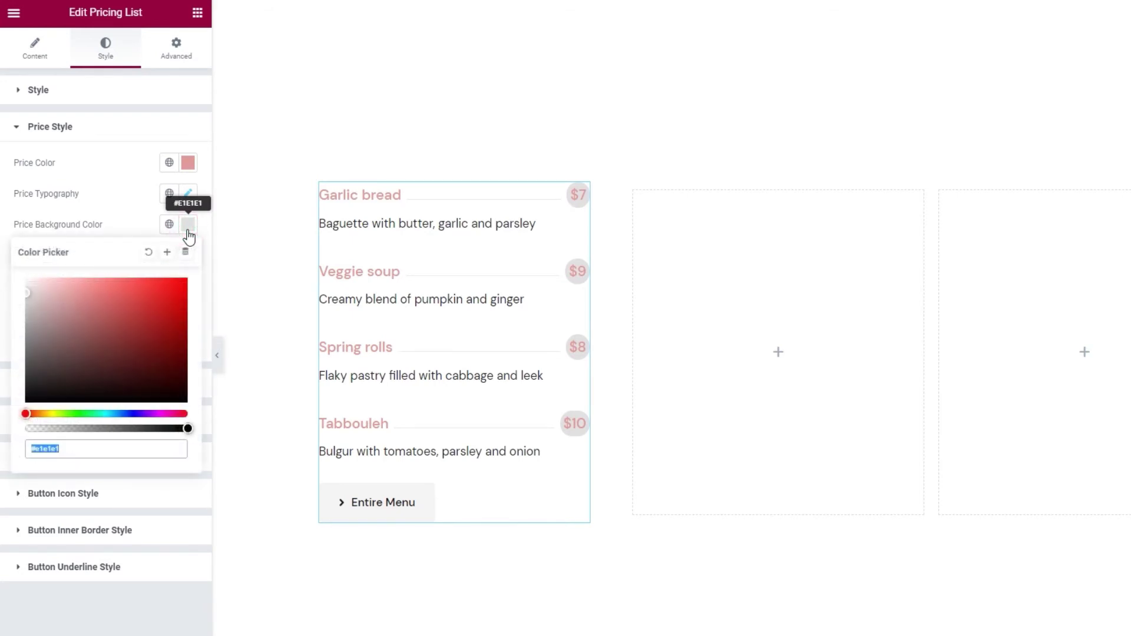
click(149, 253)
click(139, 228)
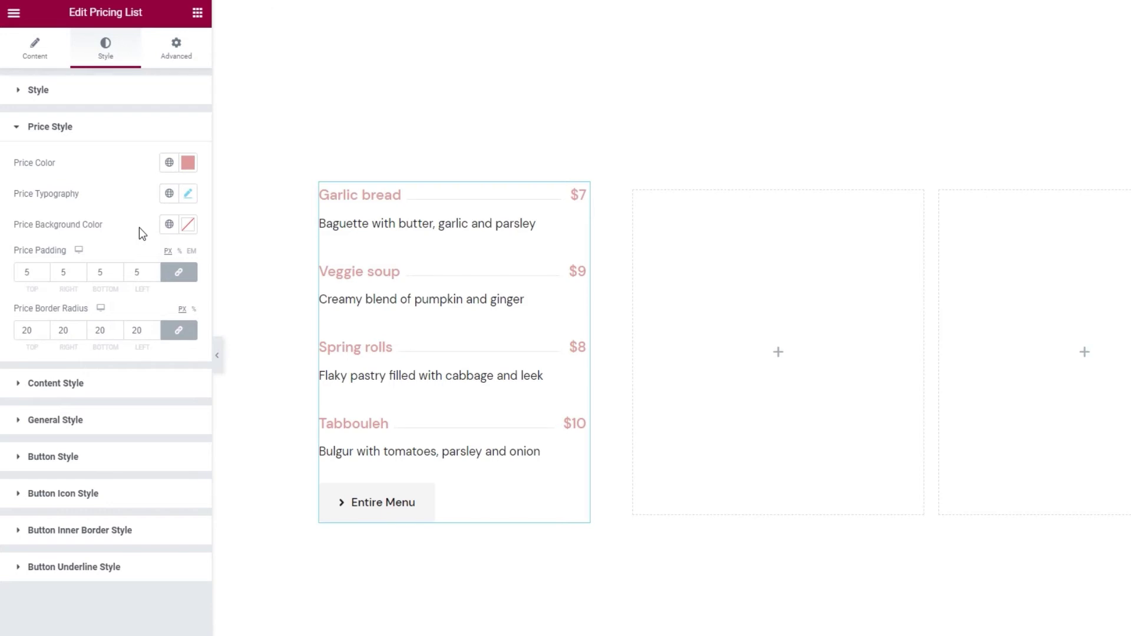
double_click(23, 273)
text(0)
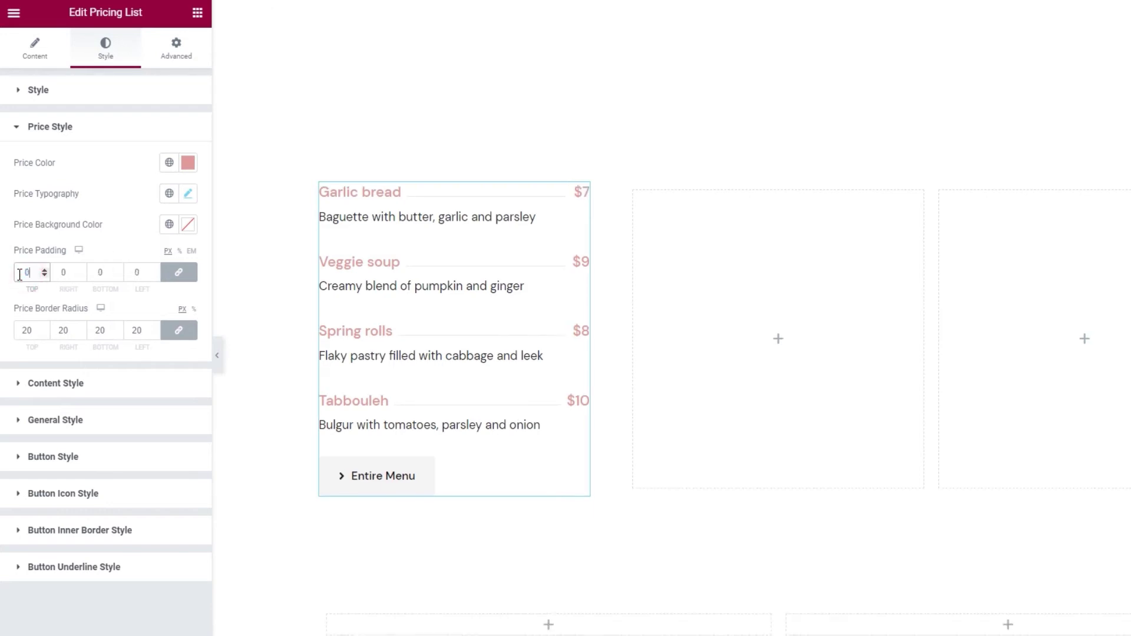
double_click(23, 330)
text(0)
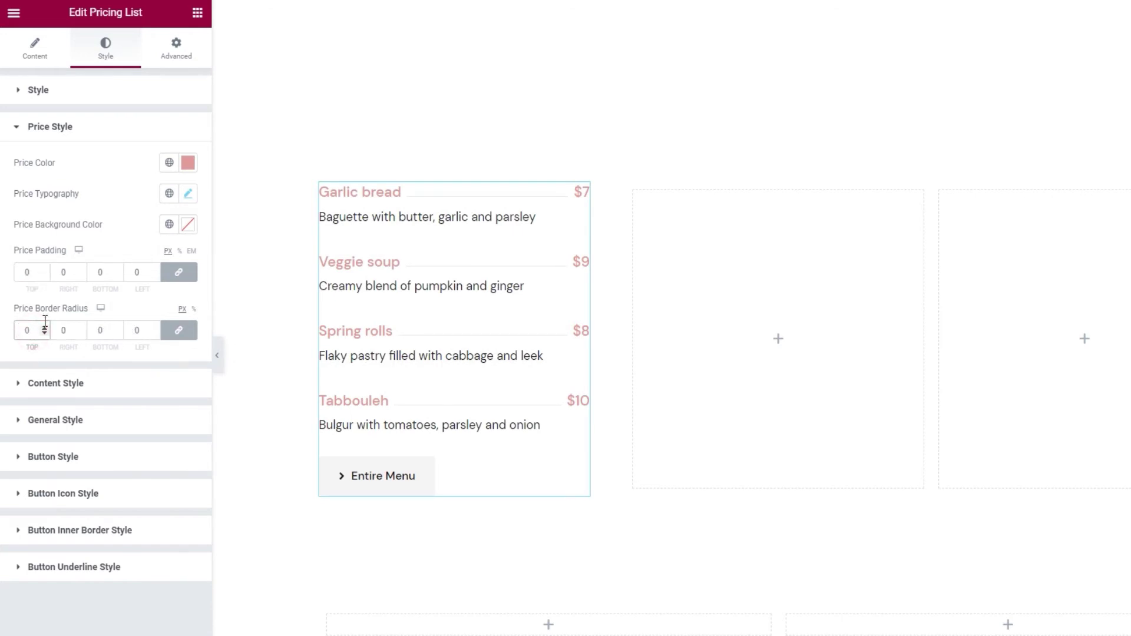
click(107, 250)
click(109, 382)
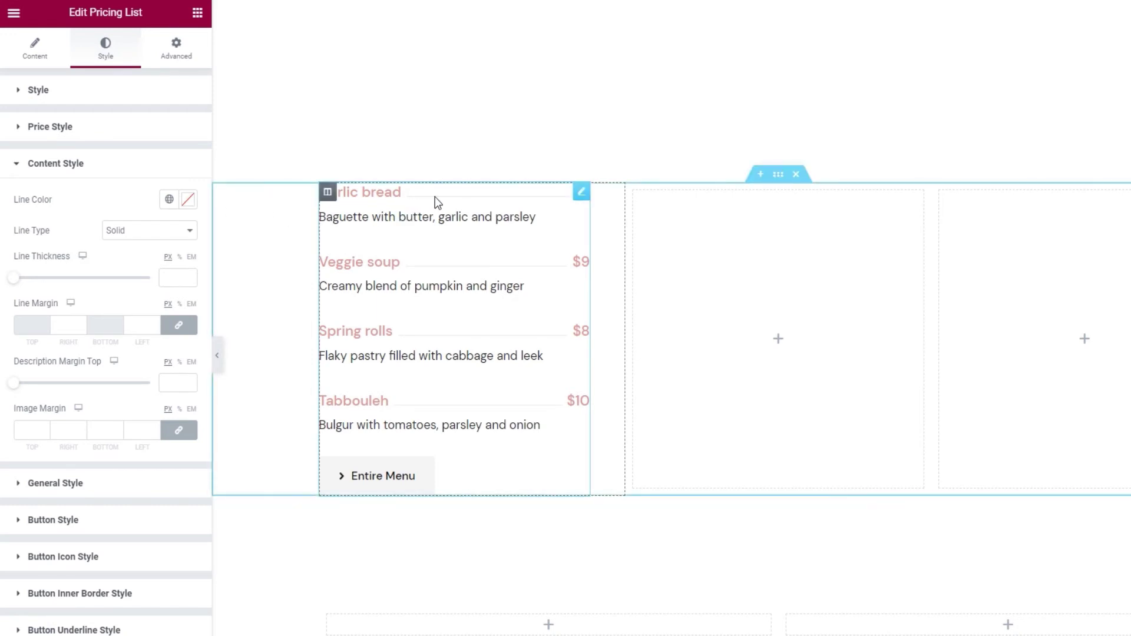
Set the divider line colour to hex e1e1e1.
click(188, 199)
double_click(77, 421)
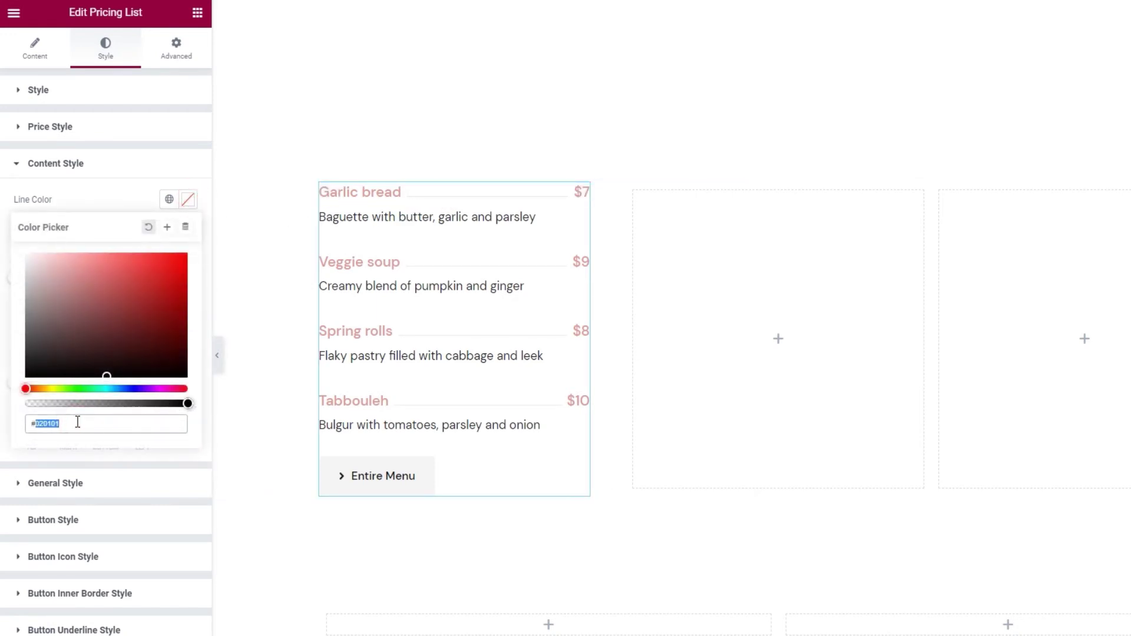
text(e1e1e1)
click(112, 203)
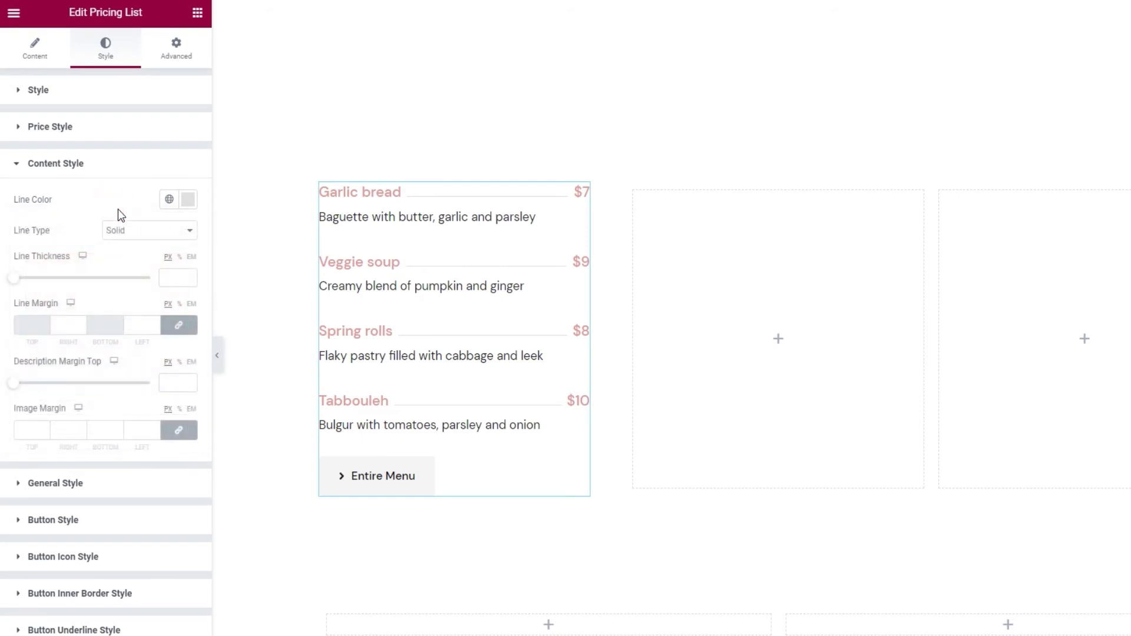
Try dashed and dotted divider lines, settle on Pattern, and view the Qi Addons demo.
click(139, 232)
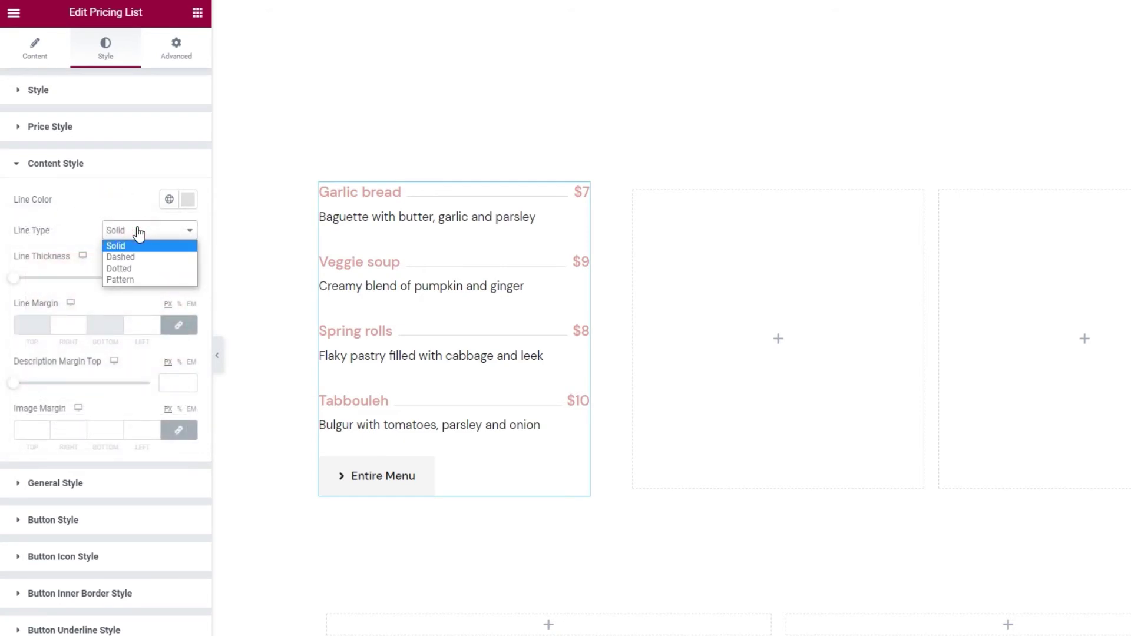
click(139, 257)
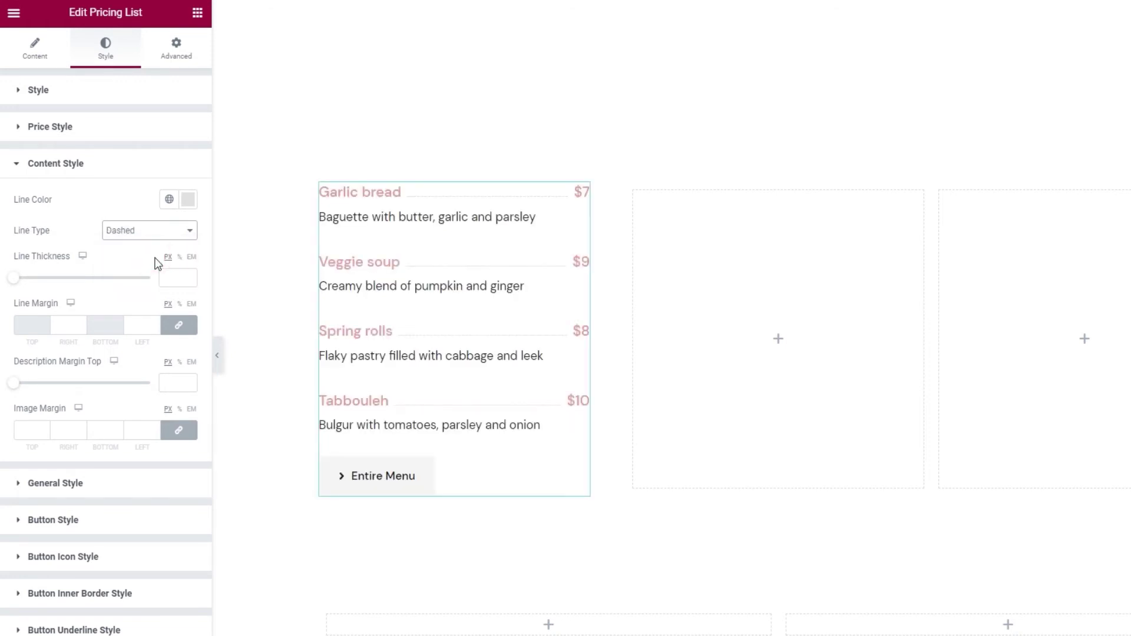
click(140, 234)
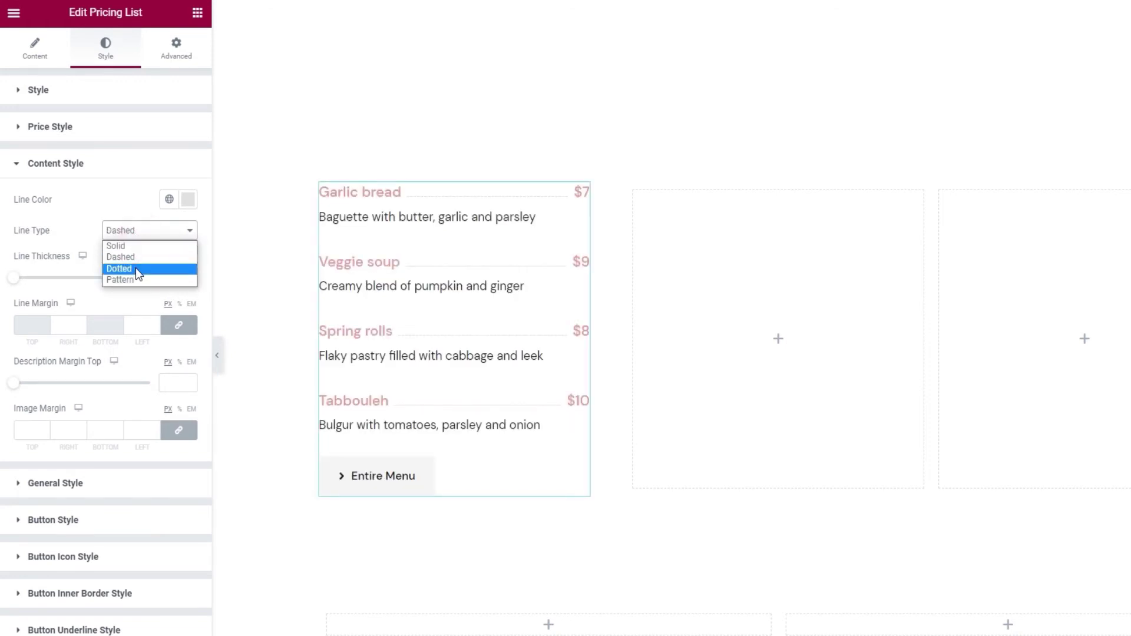
click(135, 267)
click(144, 235)
click(143, 280)
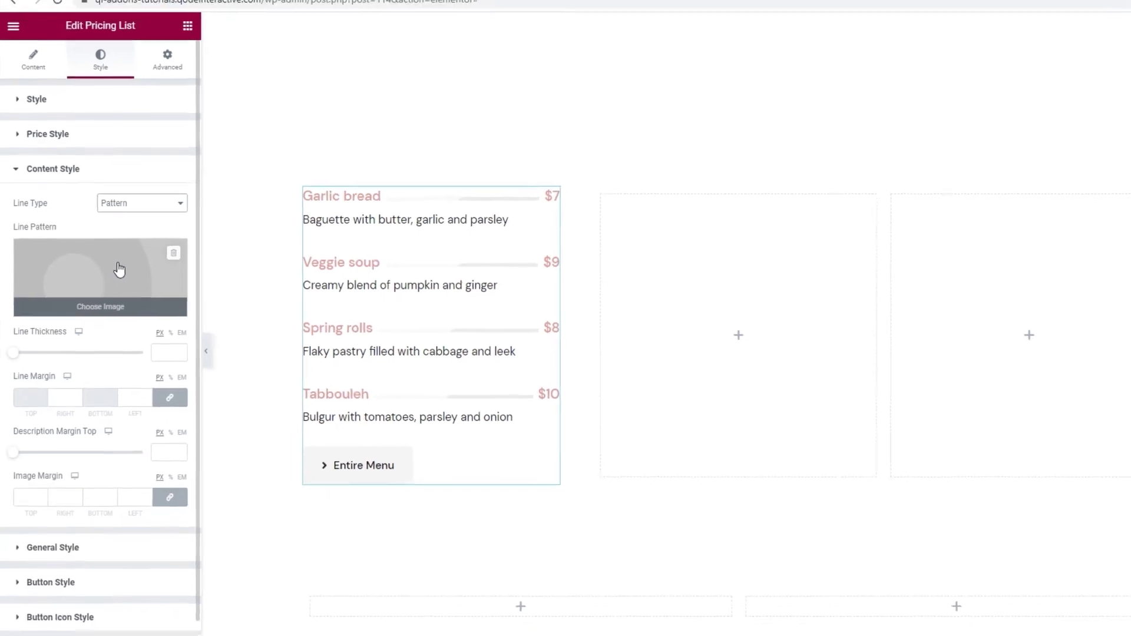
click(227, 12)
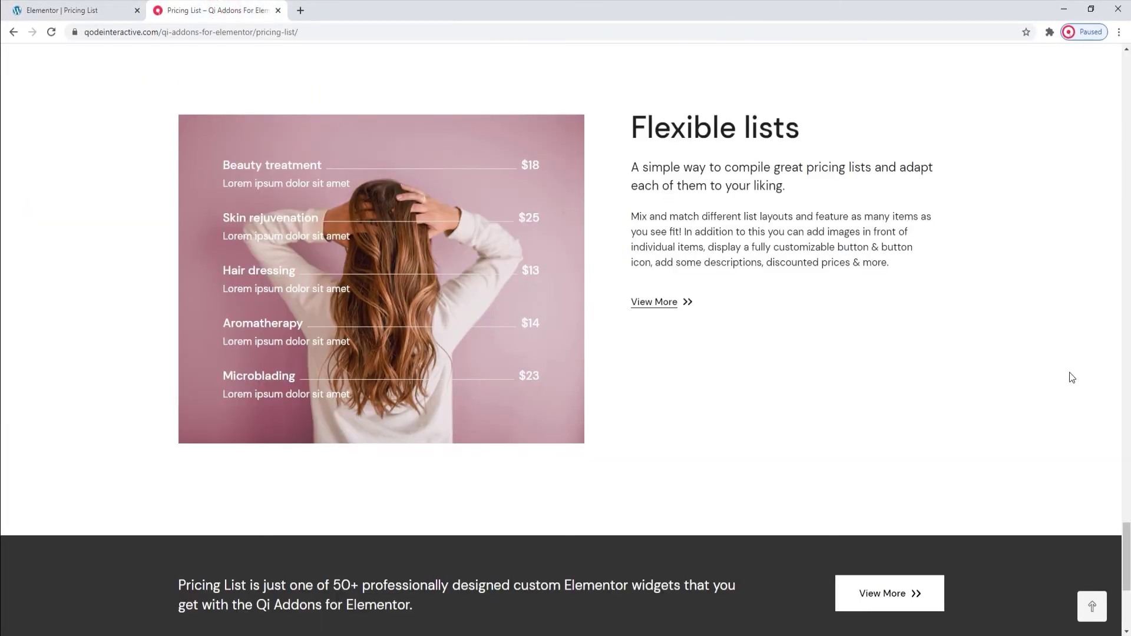
Scroll up the demo page to the zigzag-divider example, then return to Elementor.
scroll(1095, 427, up, 6)
scroll(1095, 434, up, 2)
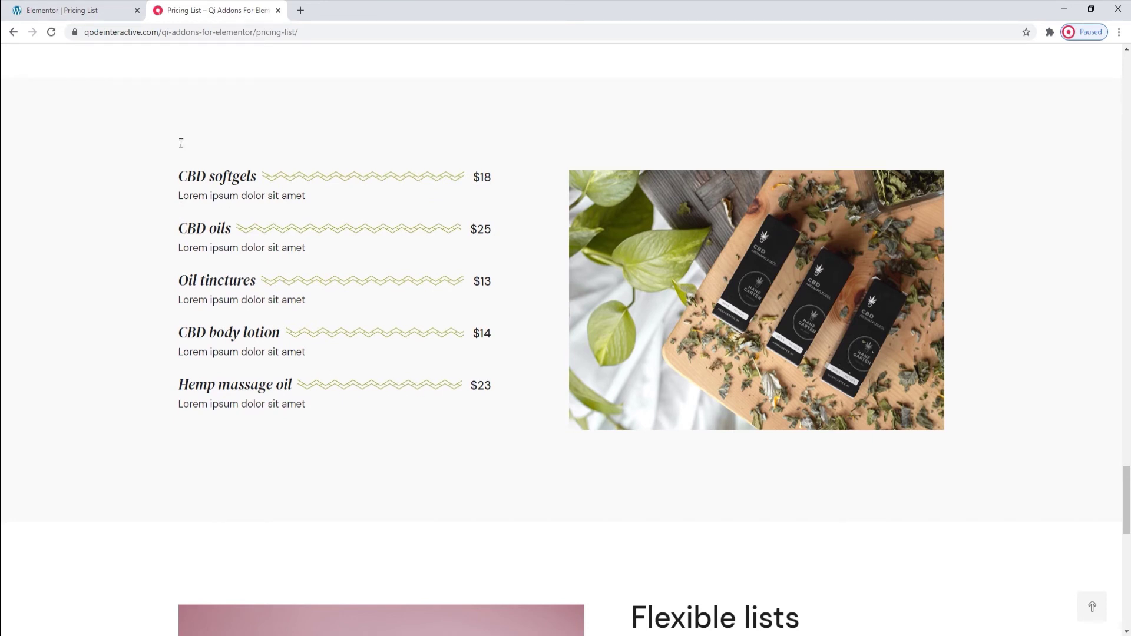
click(93, 20)
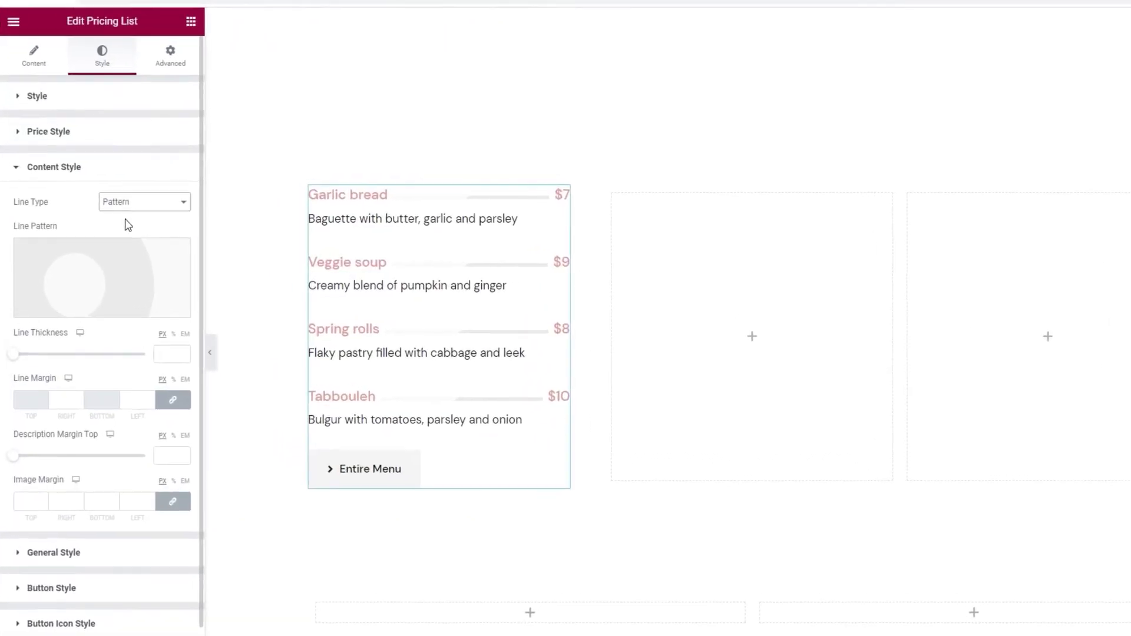
Set the divider line type to Solid and leave thickness empty after trying 5.
click(136, 201)
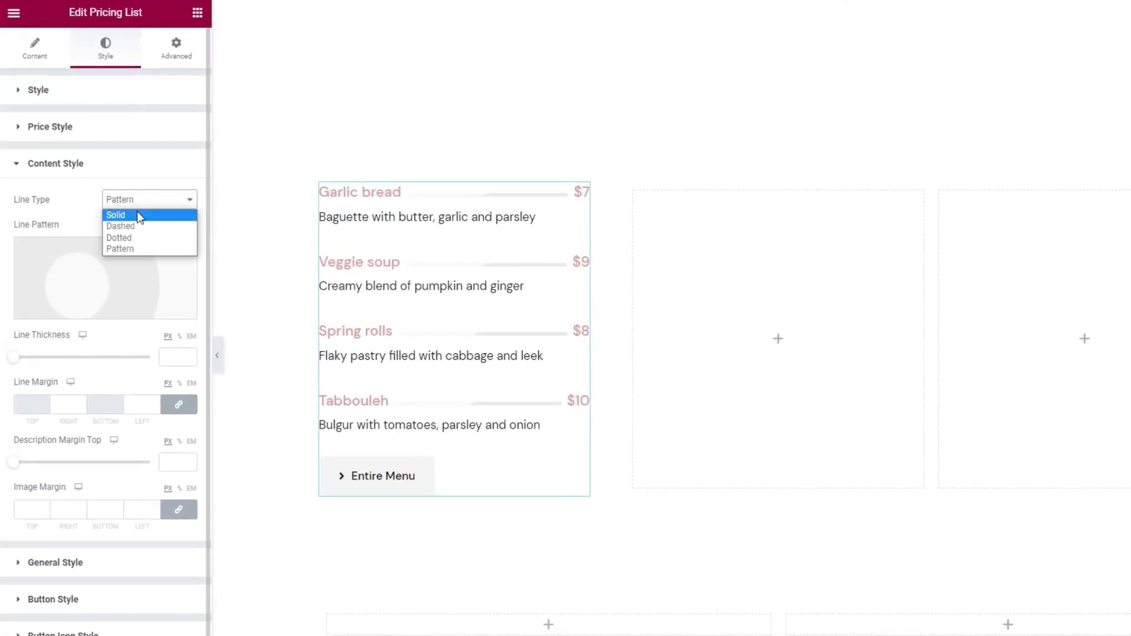
click(139, 214)
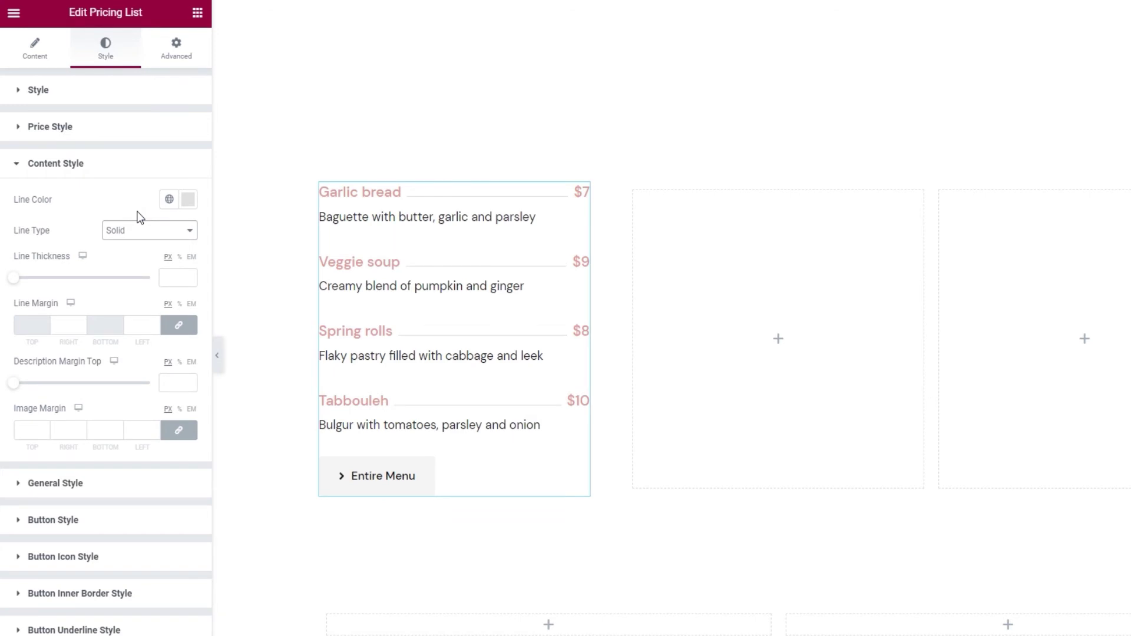
click(165, 279)
text(5)
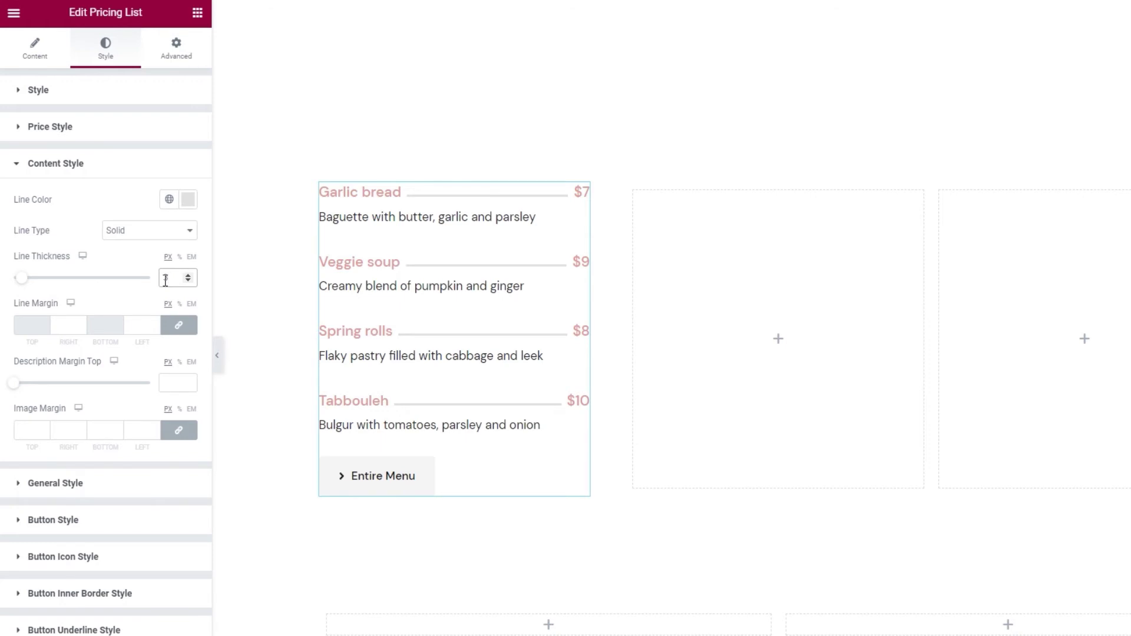
key(BackSpace)
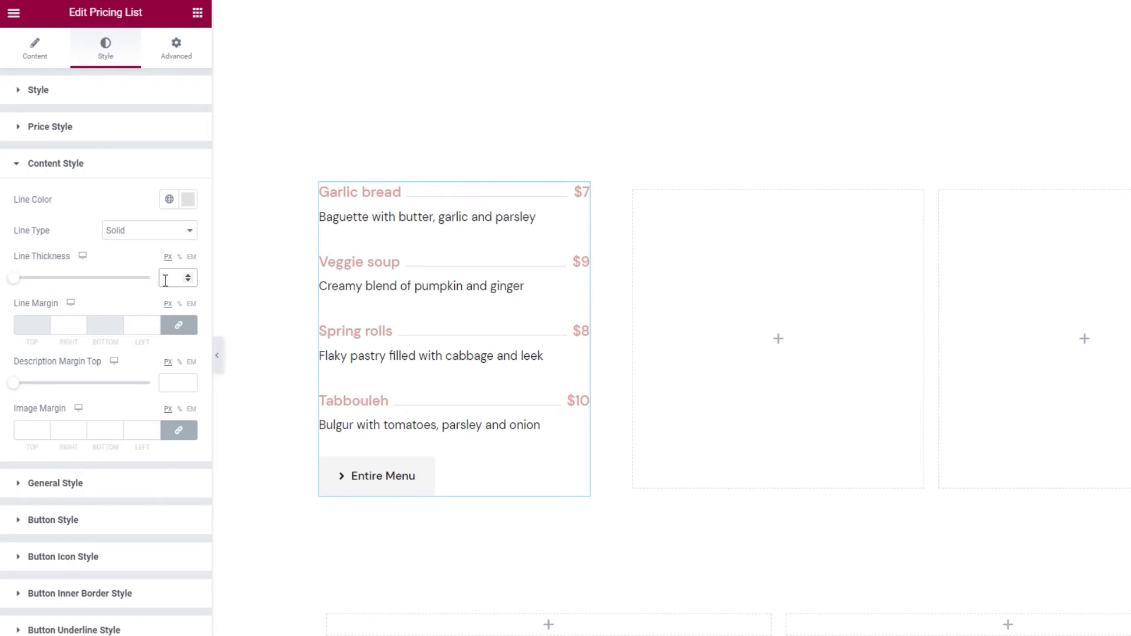
click(145, 266)
Try divider line margins of 10 and 20, then clear the margin field.
click(69, 327)
text(10)
key(BackSpace)
key(BackSpace)
text(20)
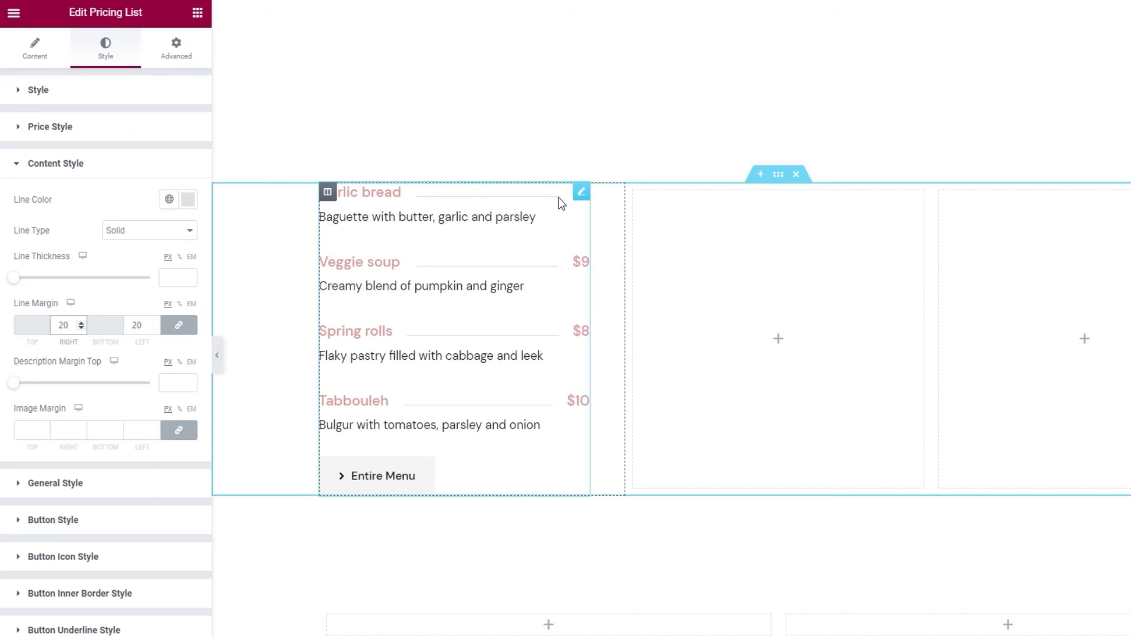
double_click(62, 325)
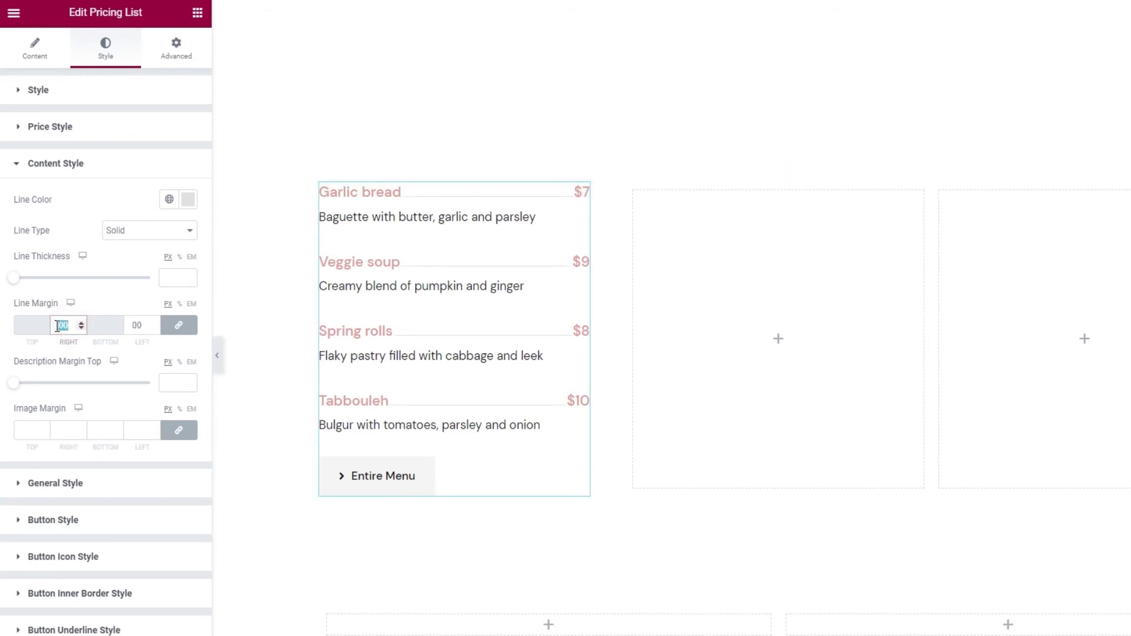
key(BackSpace)
click(92, 295)
click(174, 385)
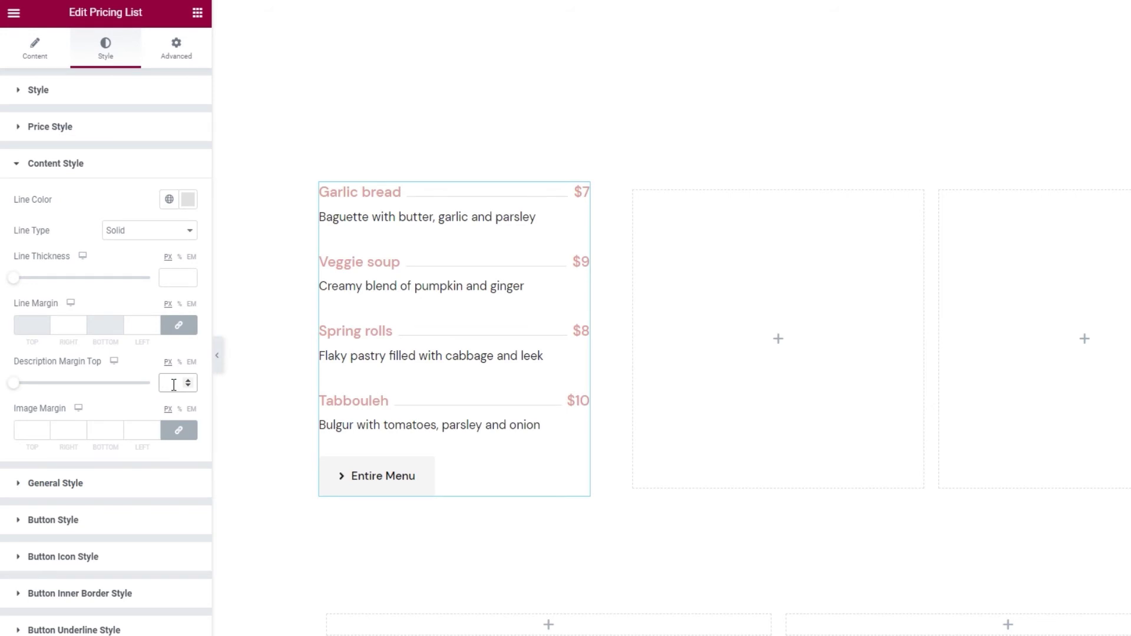
Enter 5 as the description top margin.
text(5)
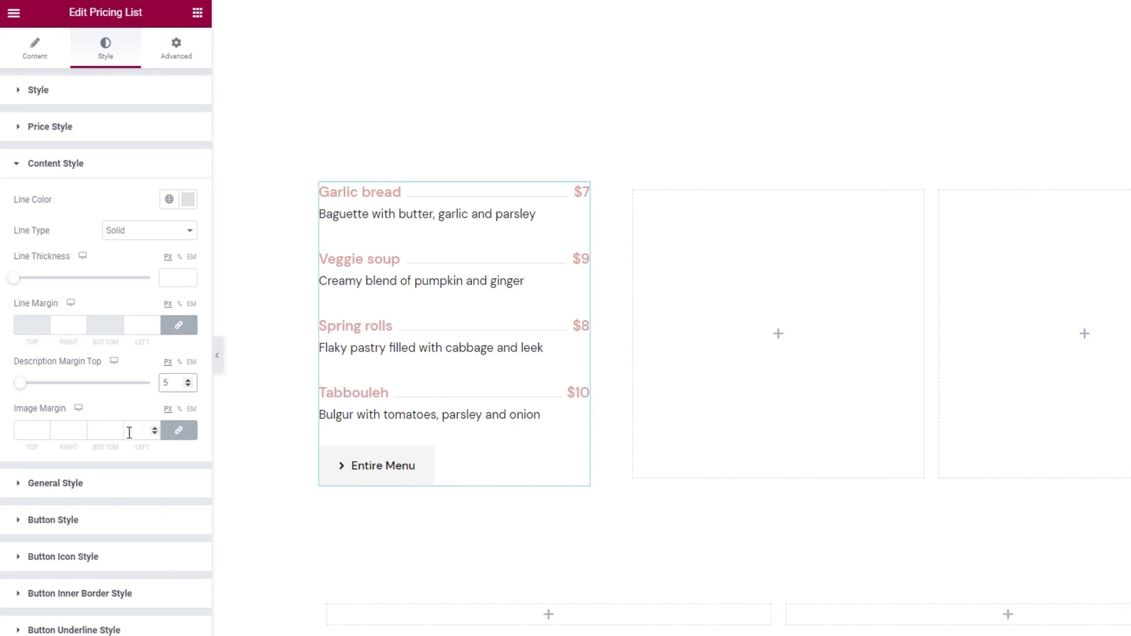
click(112, 485)
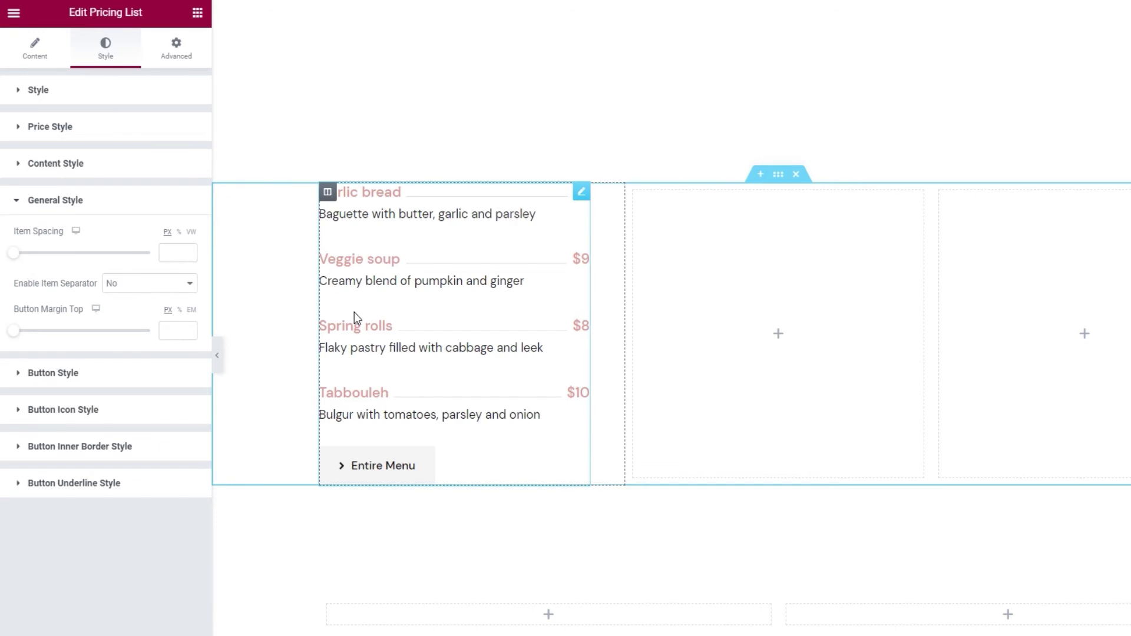
Set item spacing to 30, keep item separators off, and give the button a 60 top margin.
click(171, 250)
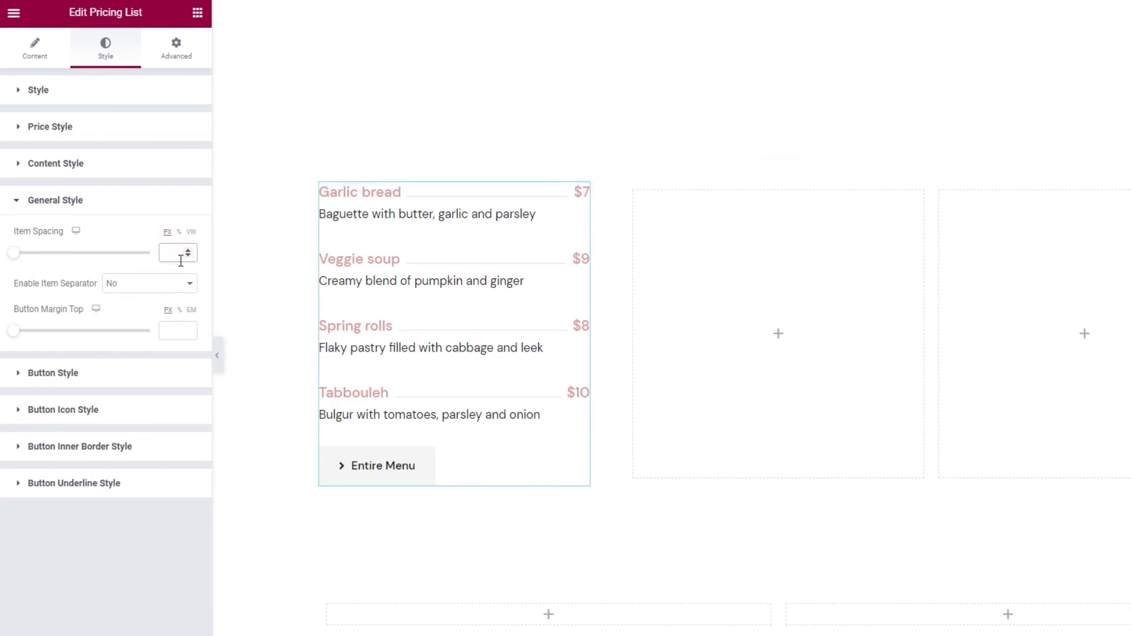
text(30)
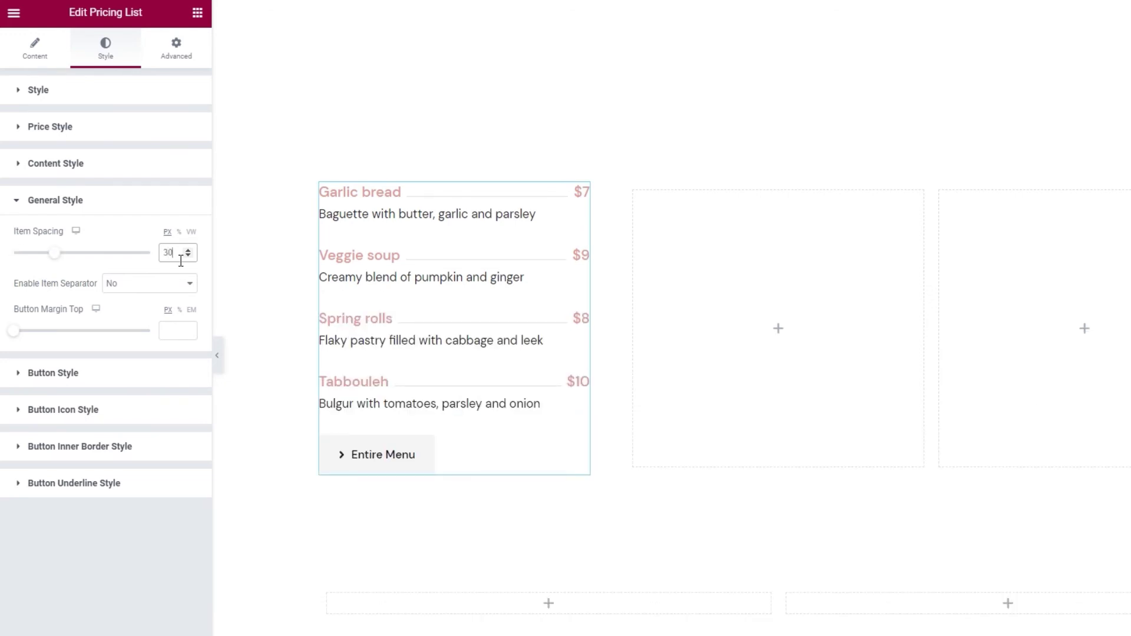
click(157, 286)
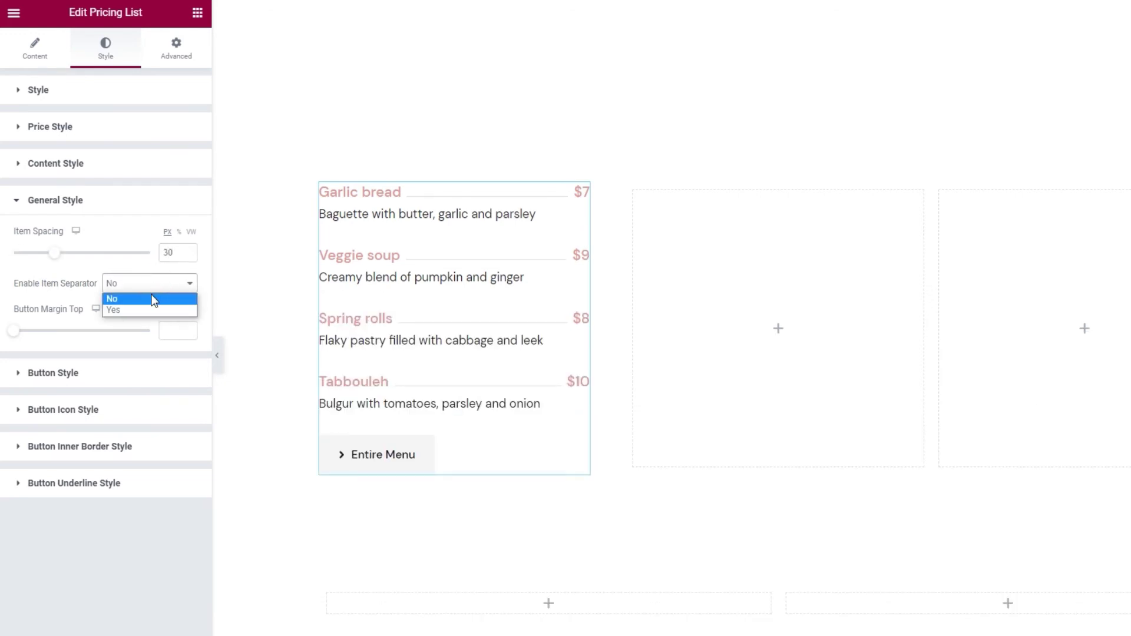
click(136, 311)
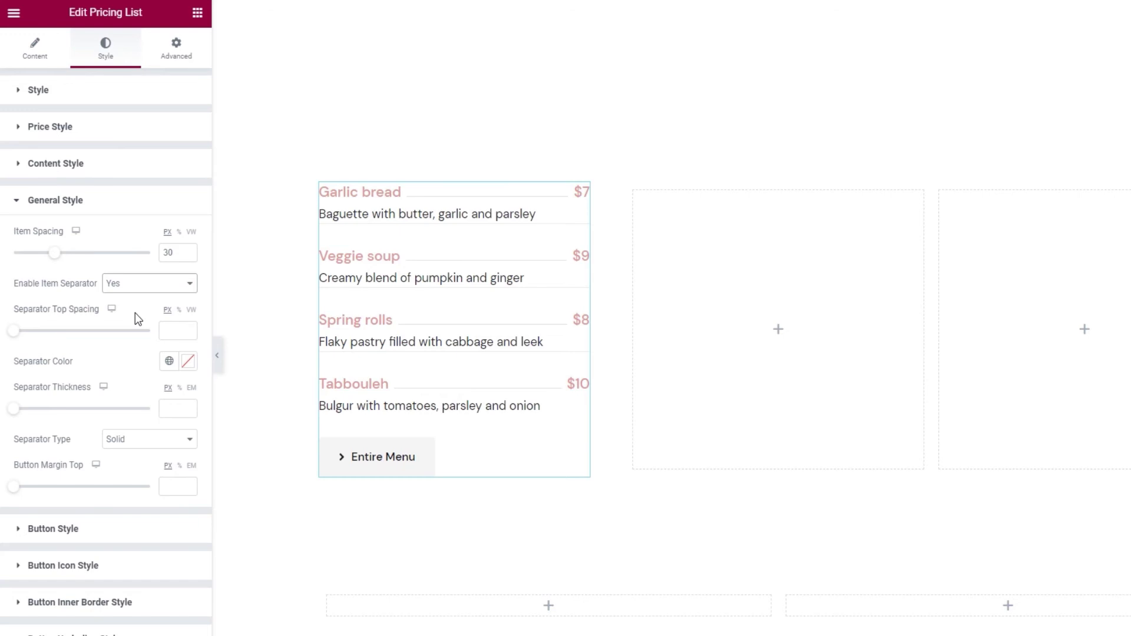
click(142, 287)
click(146, 296)
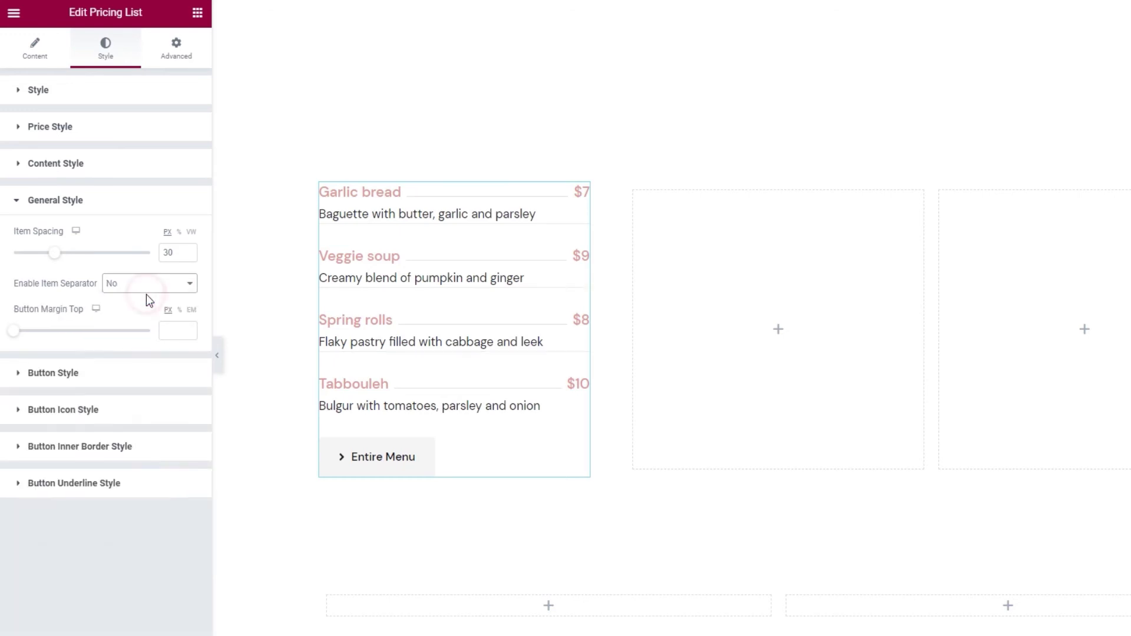
click(180, 332)
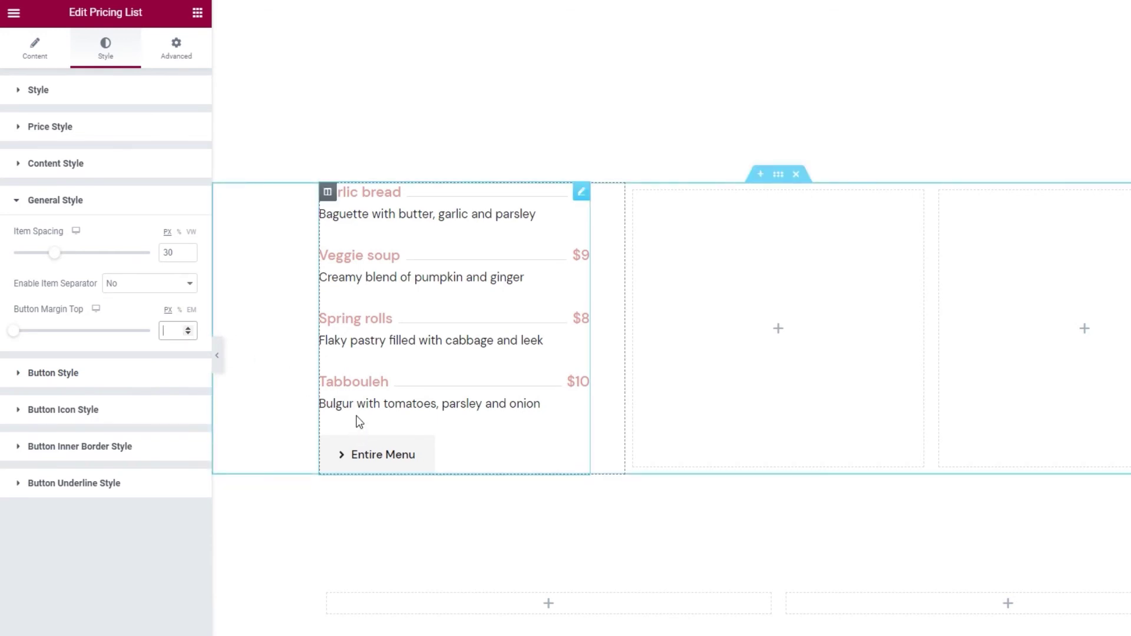
text(60)
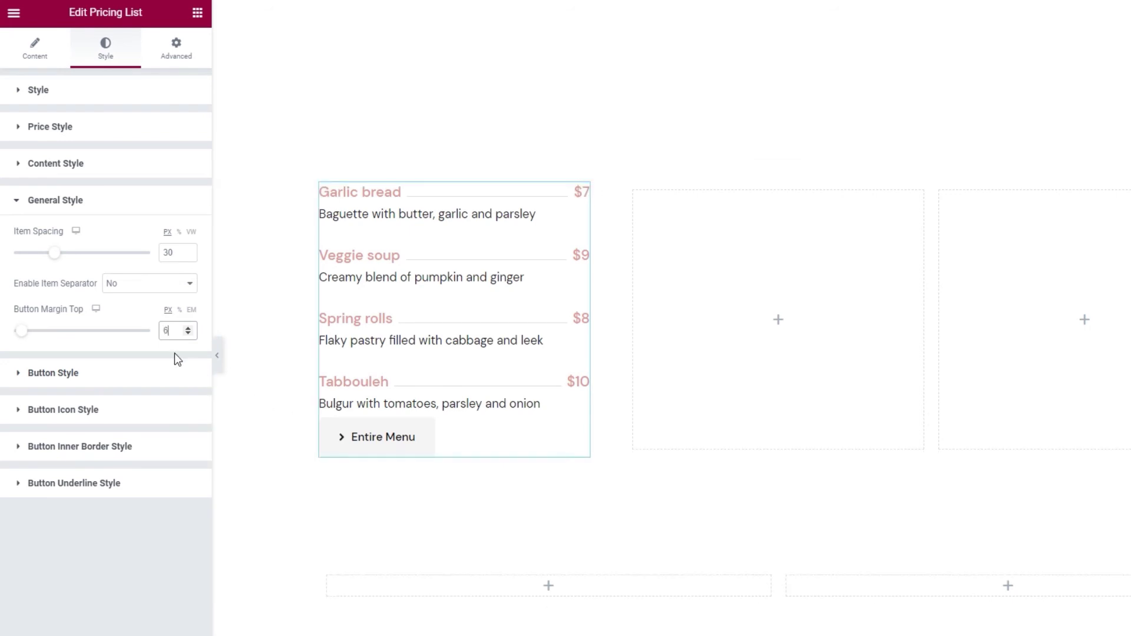
Set the Entire Menu button label to font size 16 and weight 500.
click(115, 374)
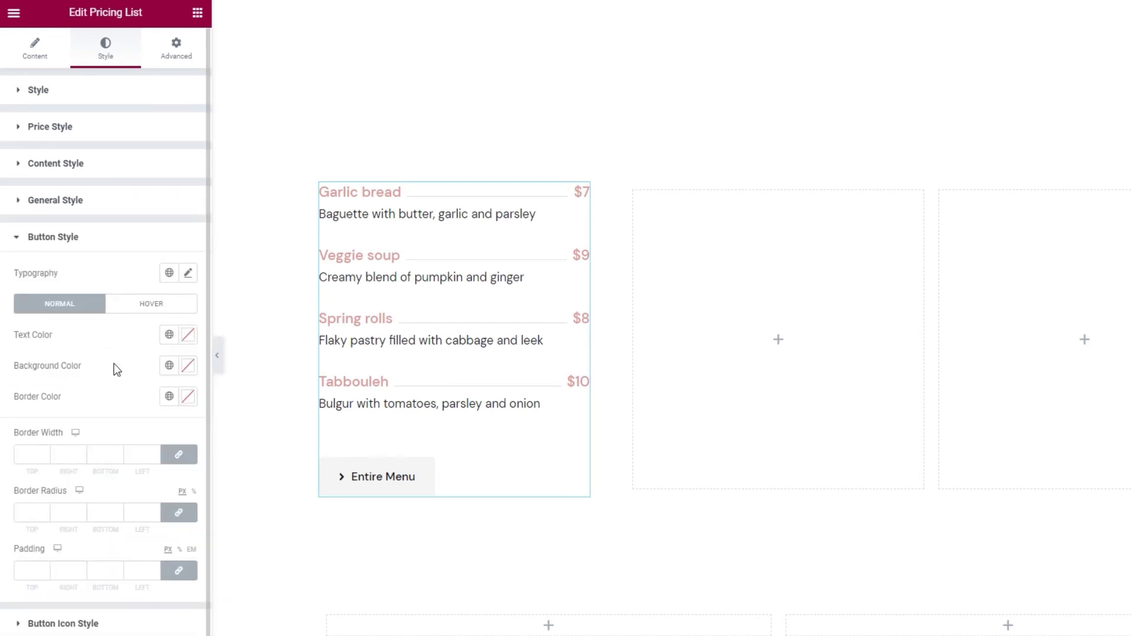
click(188, 273)
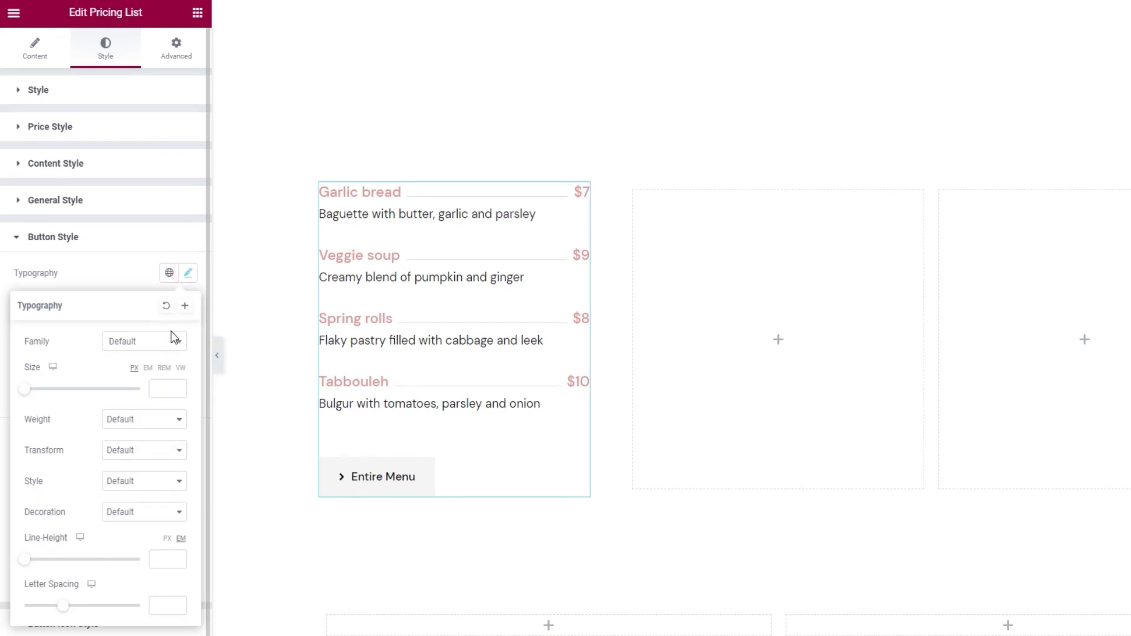
click(161, 382)
text(16)
click(144, 421)
click(136, 479)
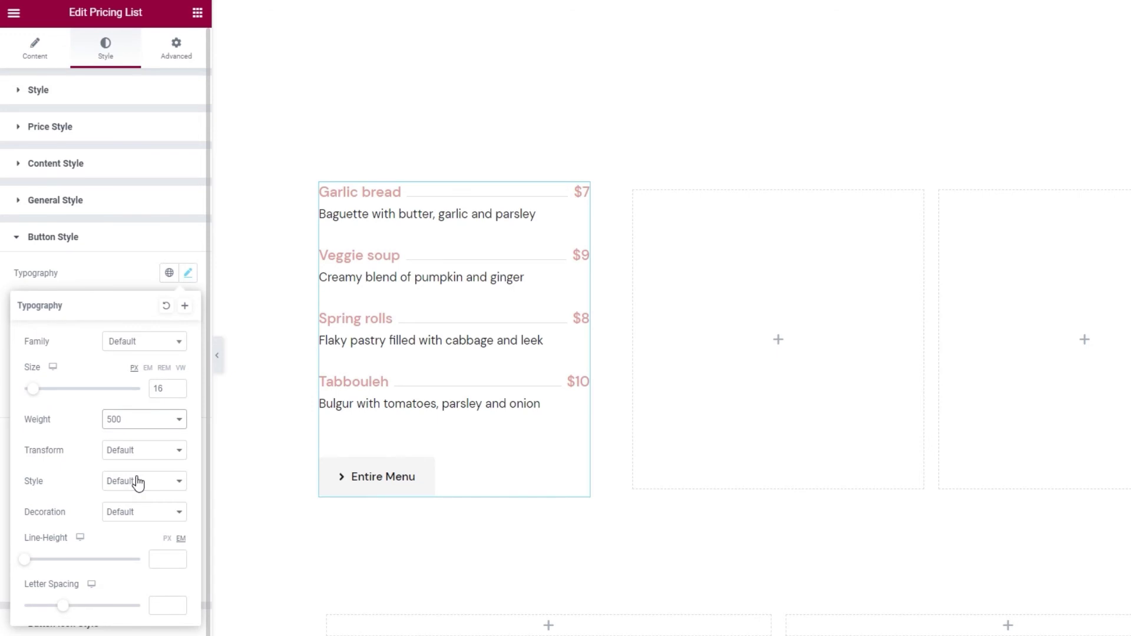
click(110, 274)
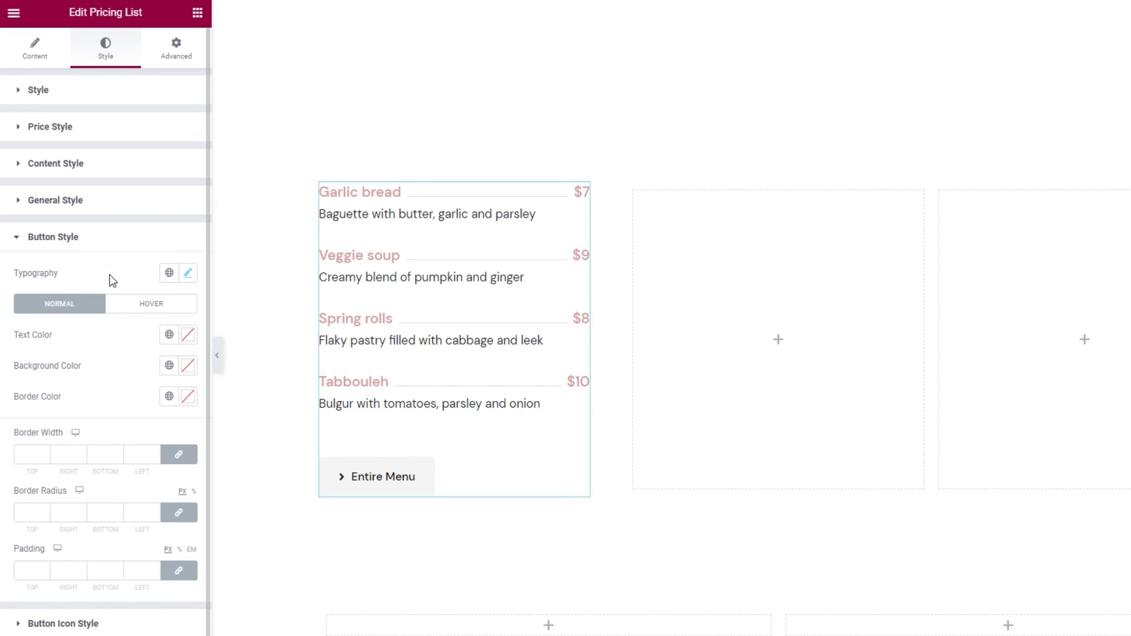
Set the button's normal-state text colour to white (fff).
click(125, 306)
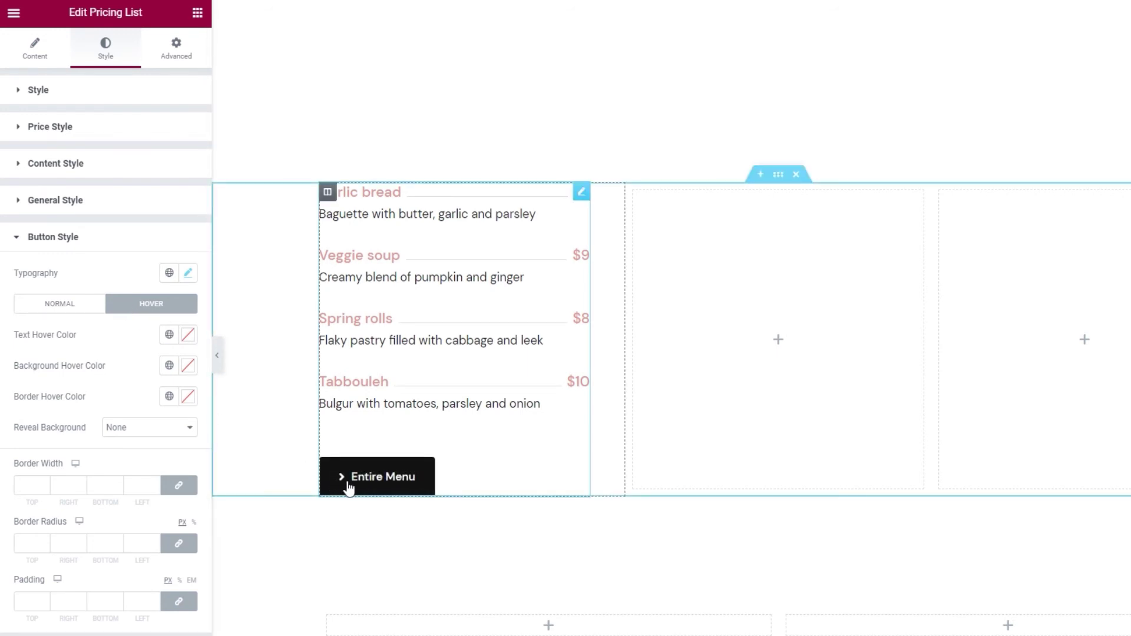
click(83, 306)
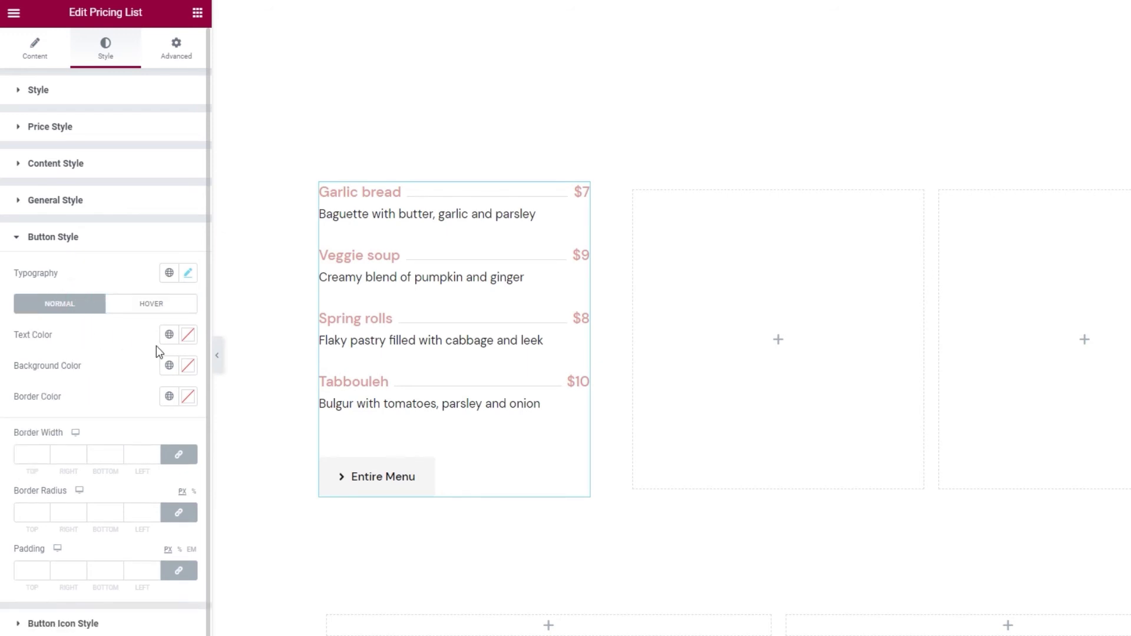
click(188, 336)
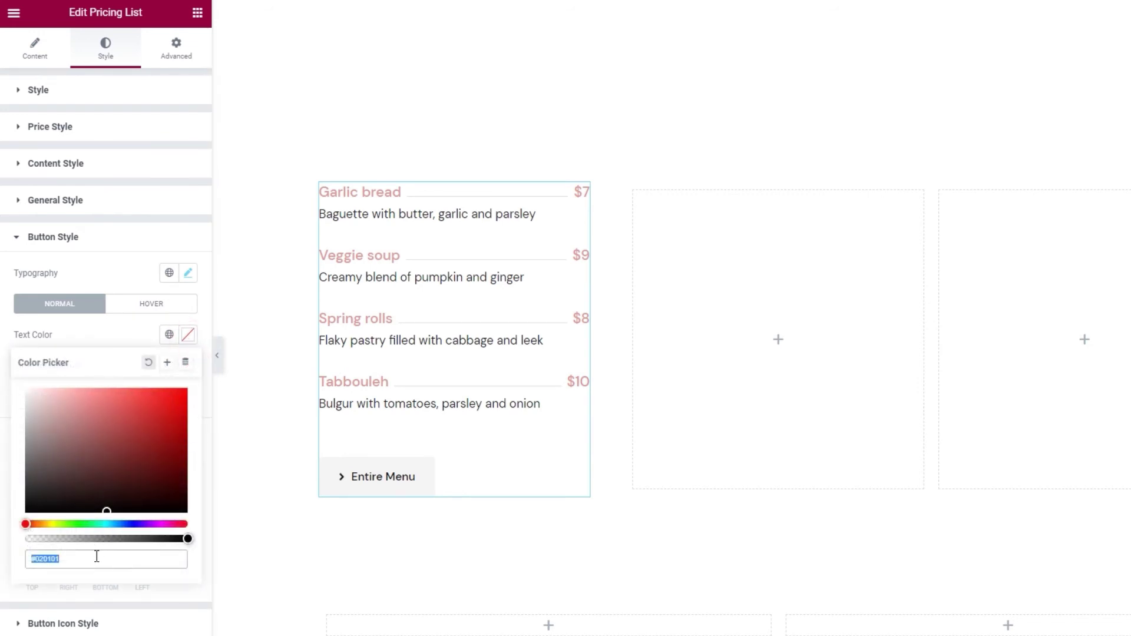
double_click(96, 556)
text(ffffff)
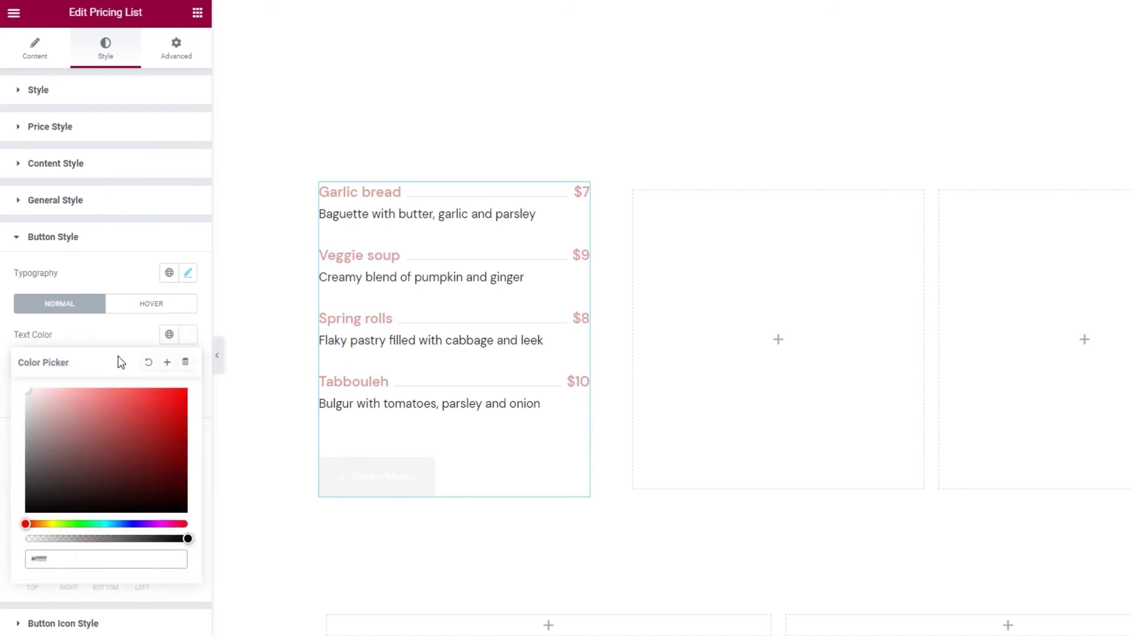
click(130, 342)
Give the button a 1e1e1e background, leaving the border colour unchanged.
click(187, 365)
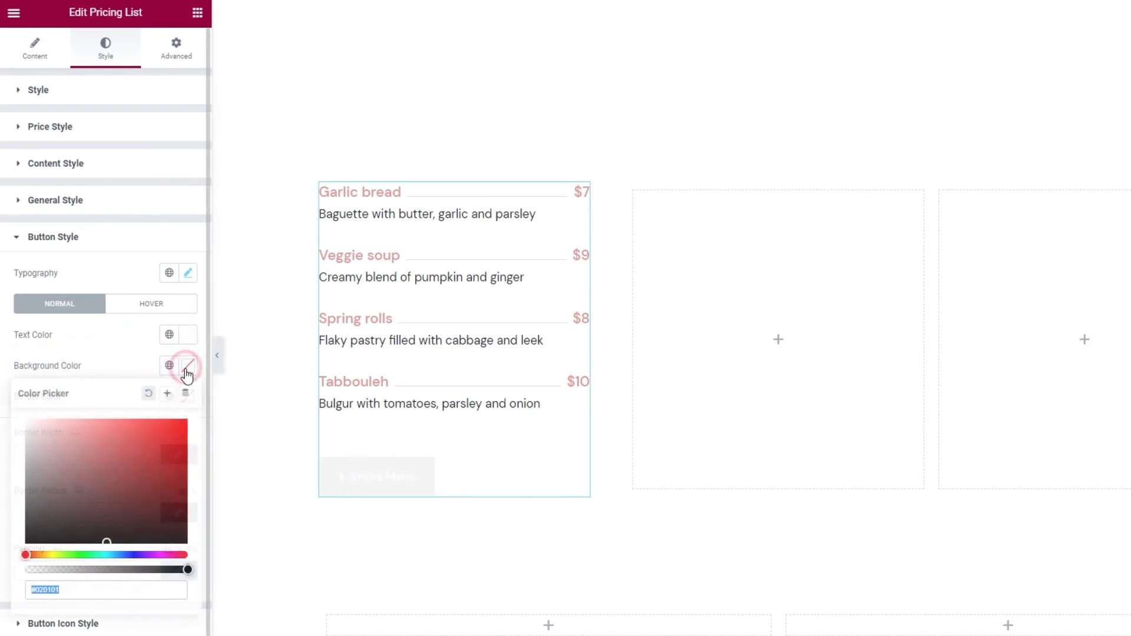
text(1e1e1)
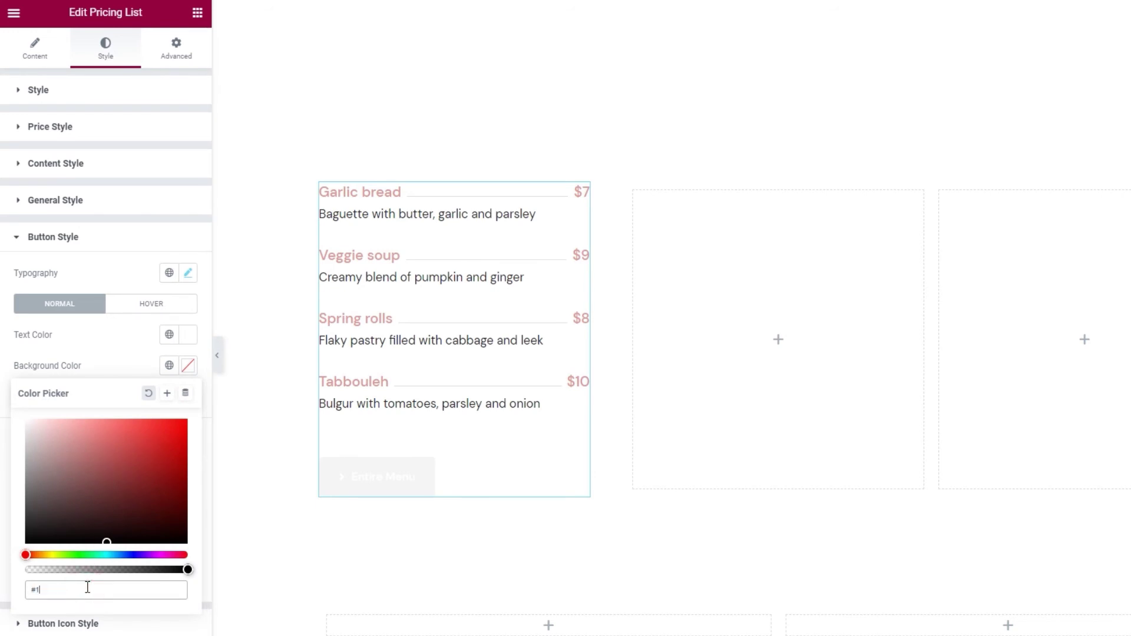
text(e)
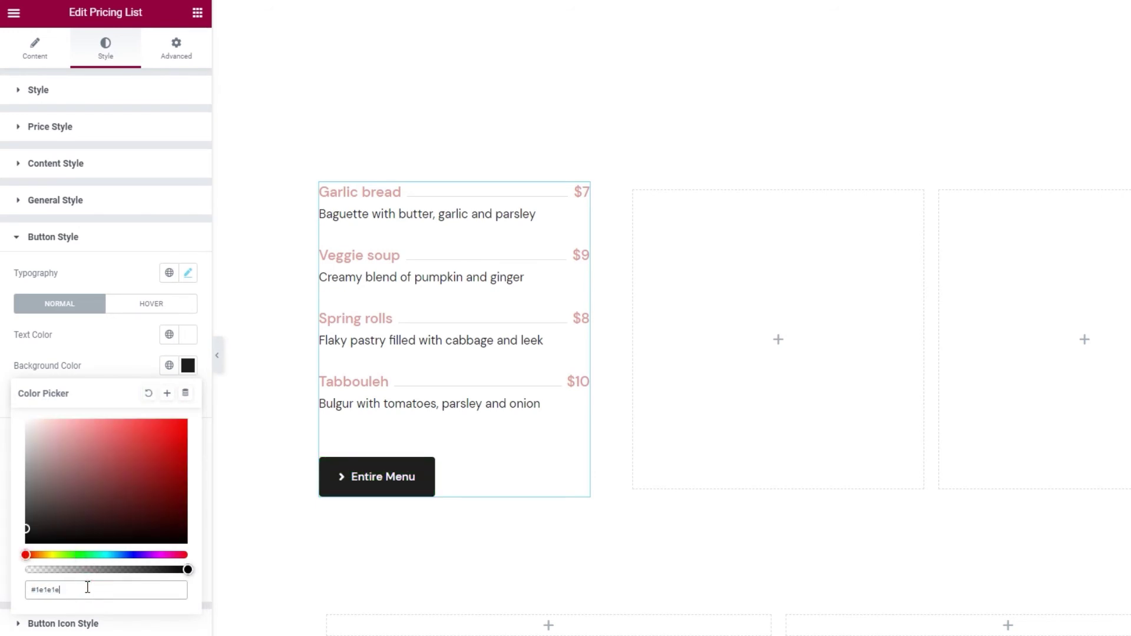
click(114, 368)
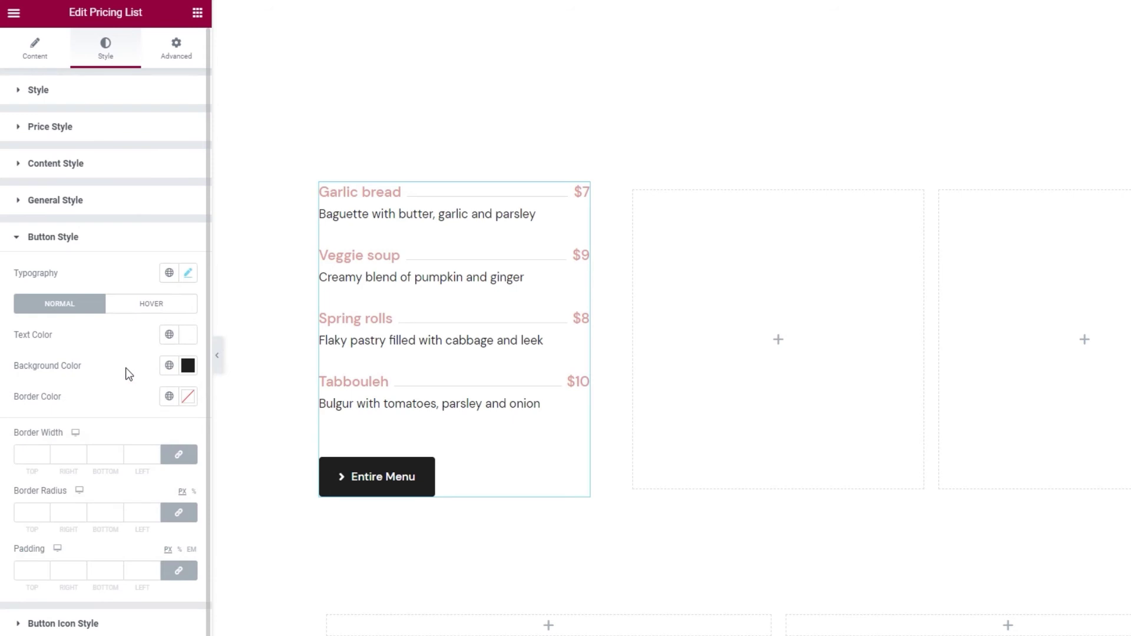
click(186, 397)
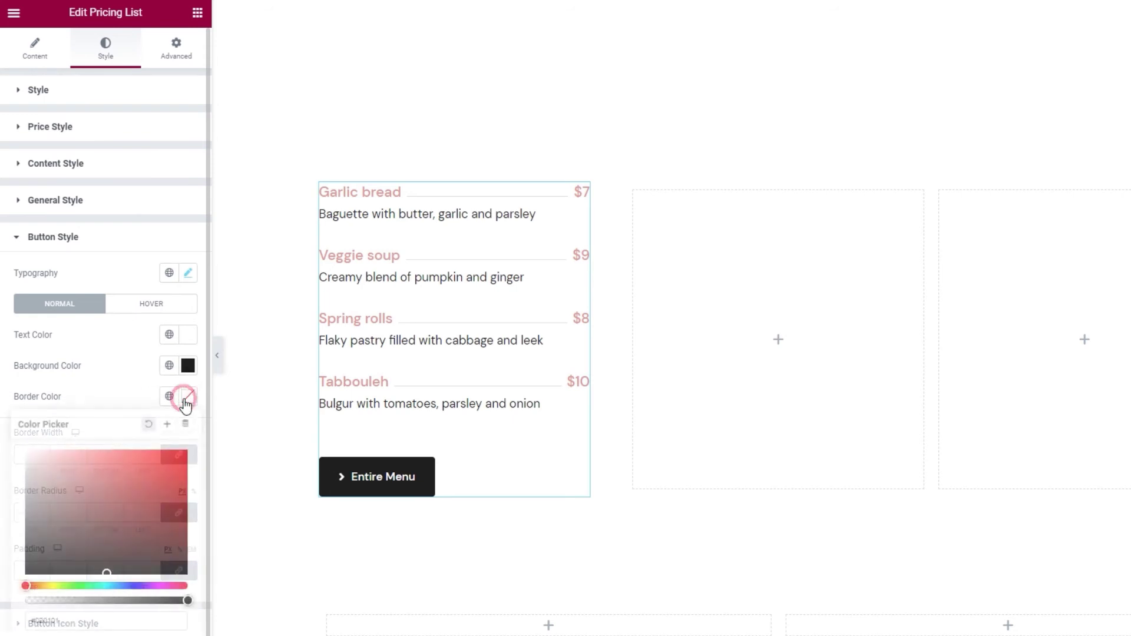
click(139, 387)
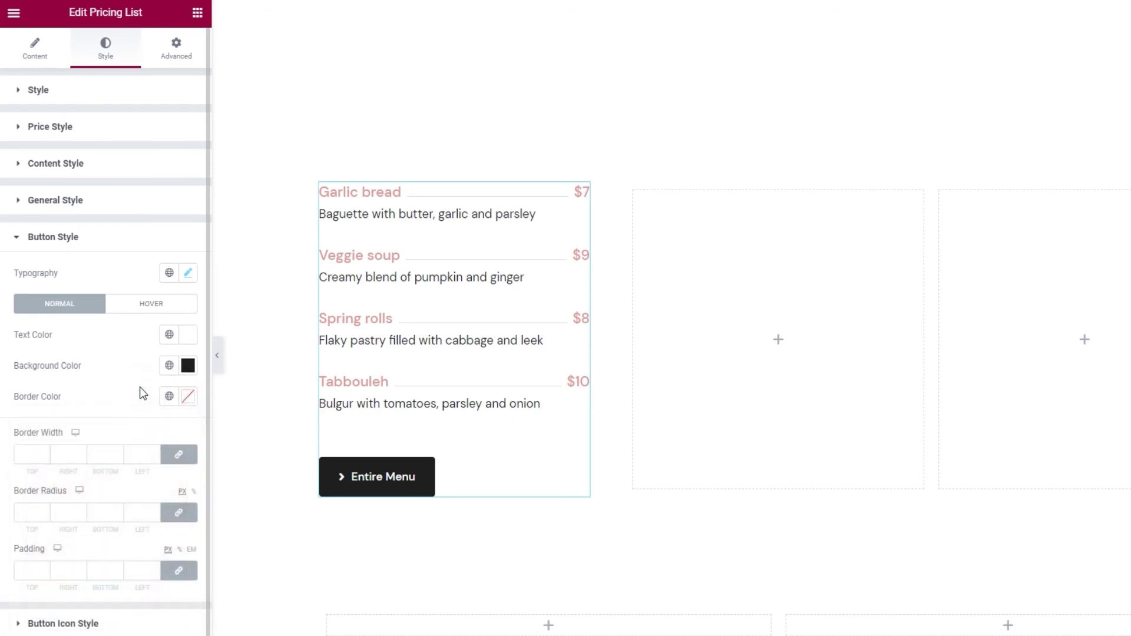
Unlink the Entire Menu button's radius and padding, then set padding to 14, 40, 14, 40.
scroll(142, 470, down, 1)
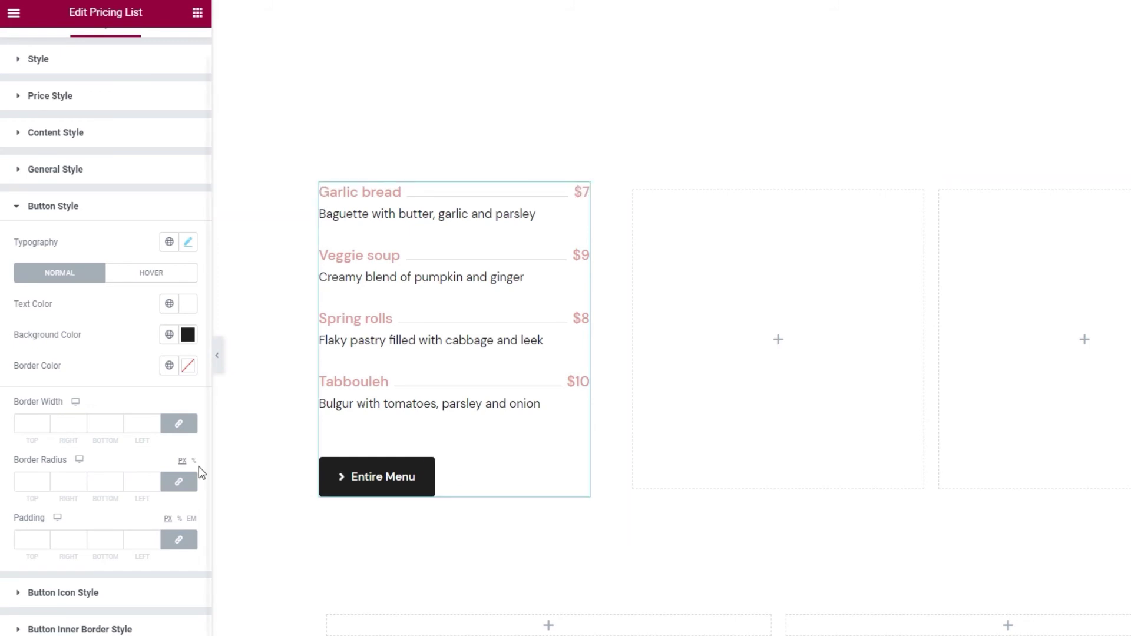
click(186, 483)
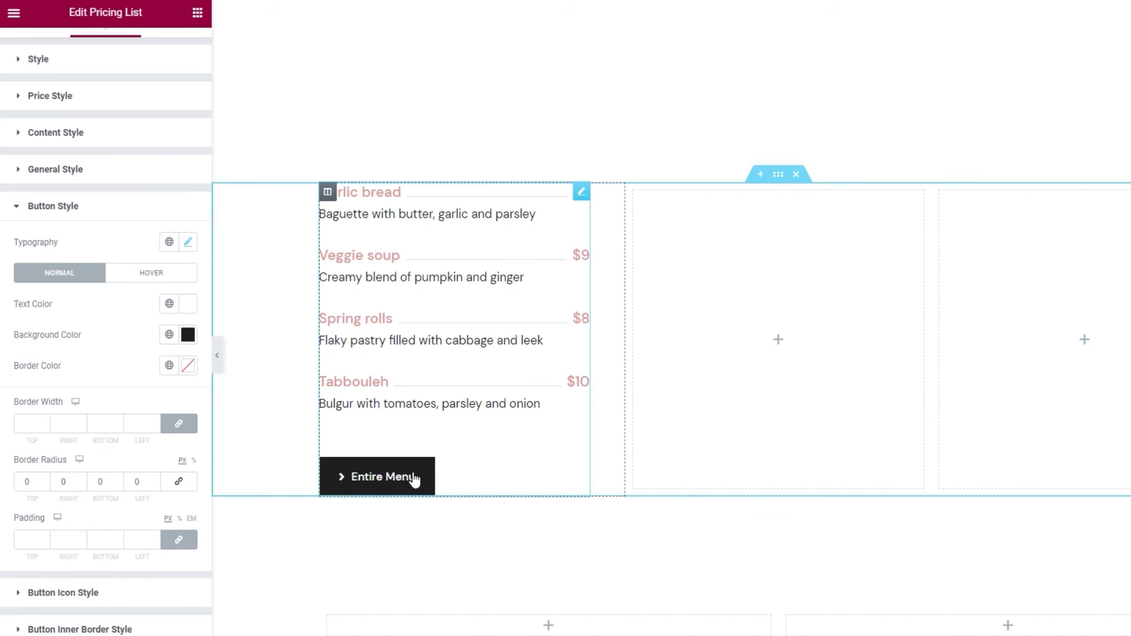
click(180, 540)
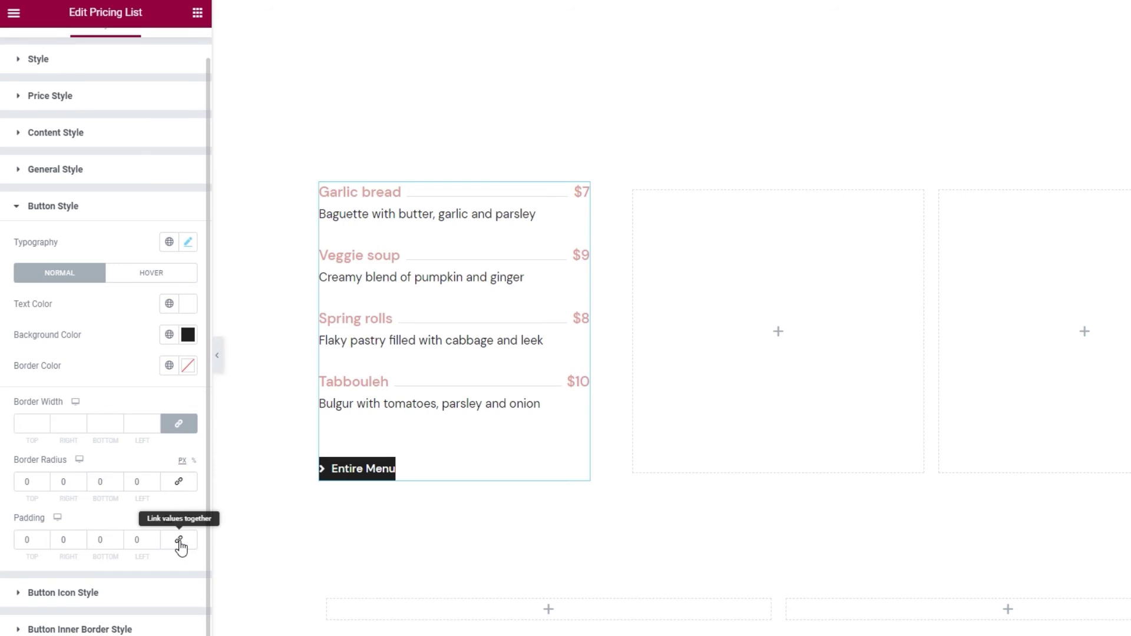
click(32, 540)
text(1)
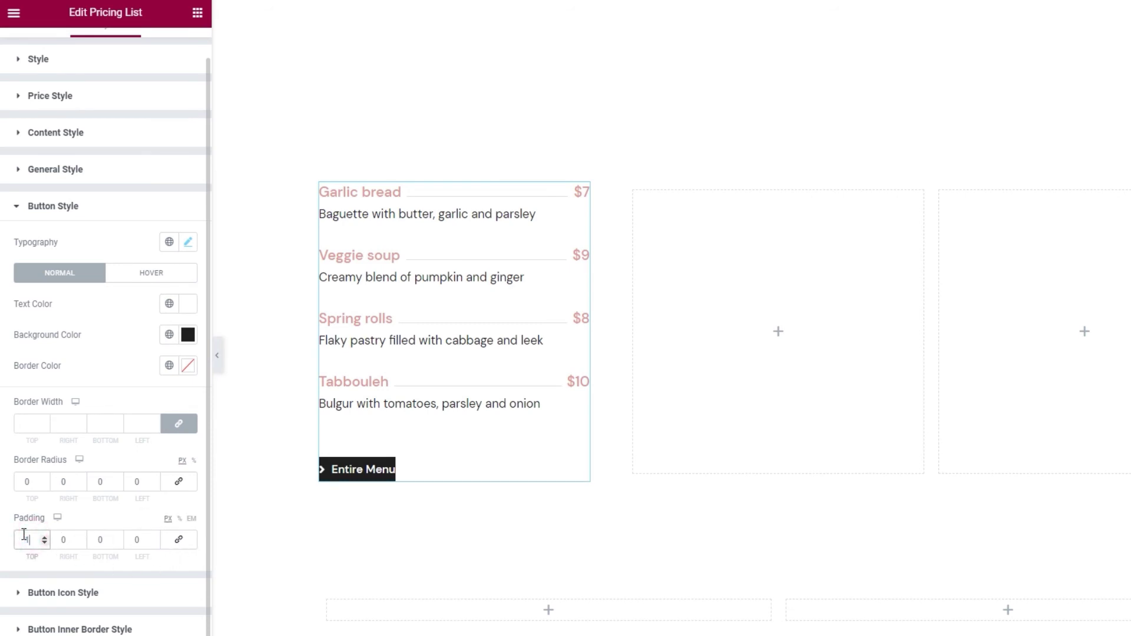
text(4)
click(54, 537)
text(40)
click(100, 541)
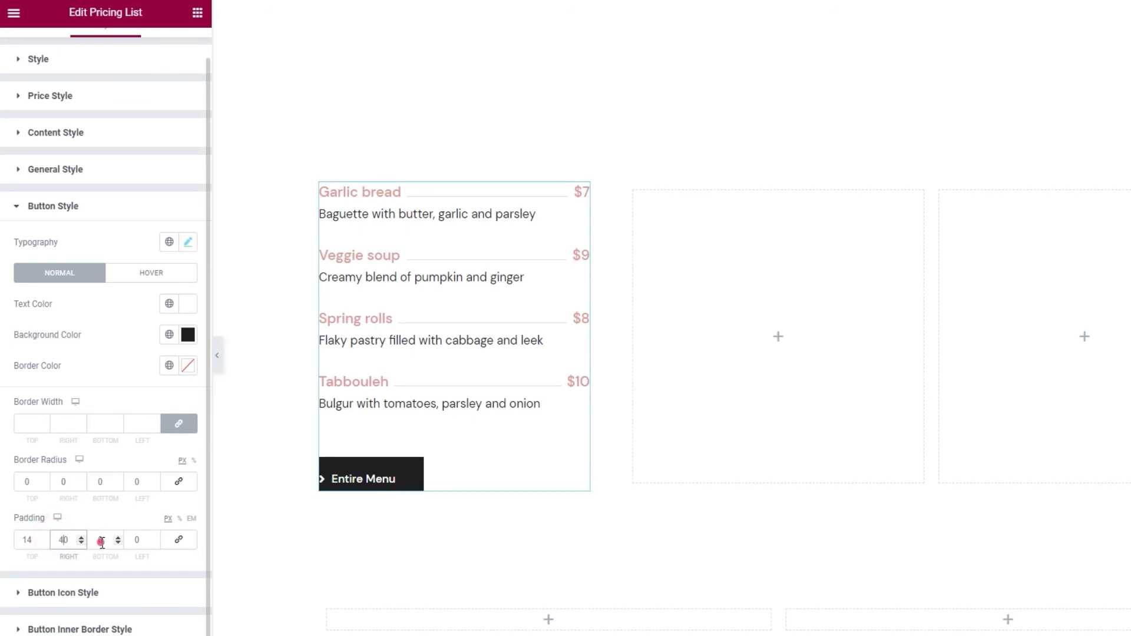
text(14)
click(134, 541)
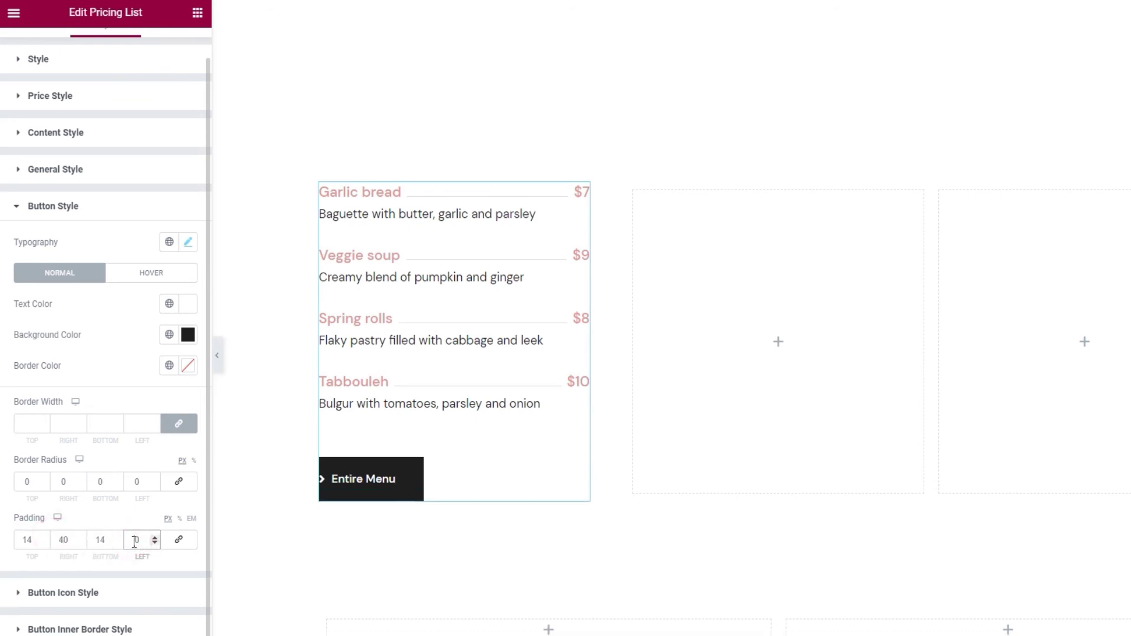
text(40)
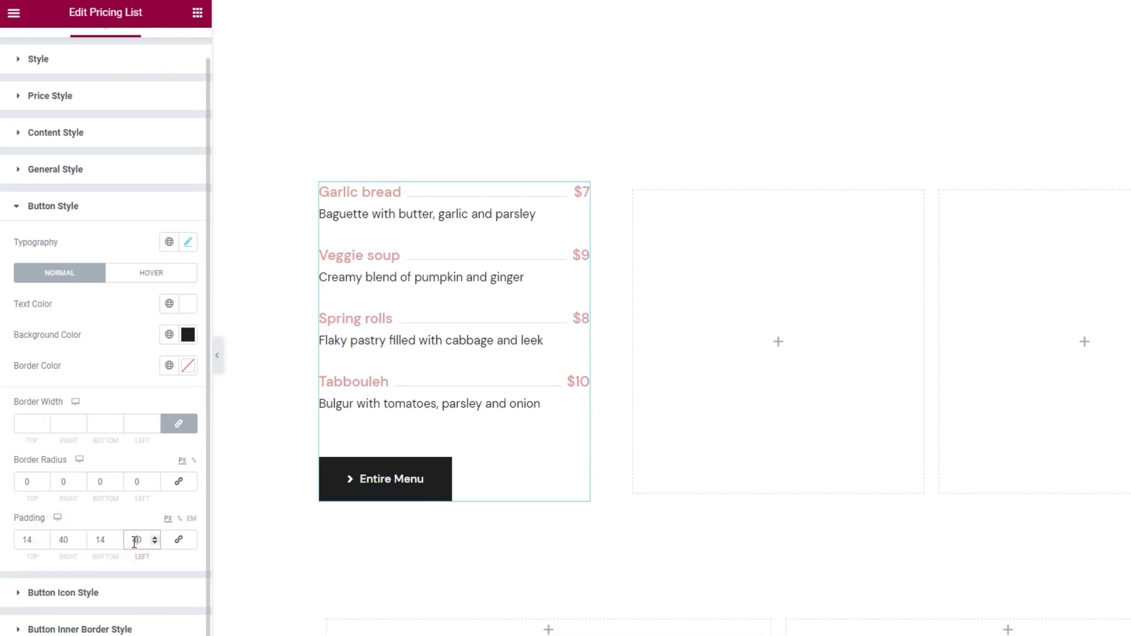
click(114, 213)
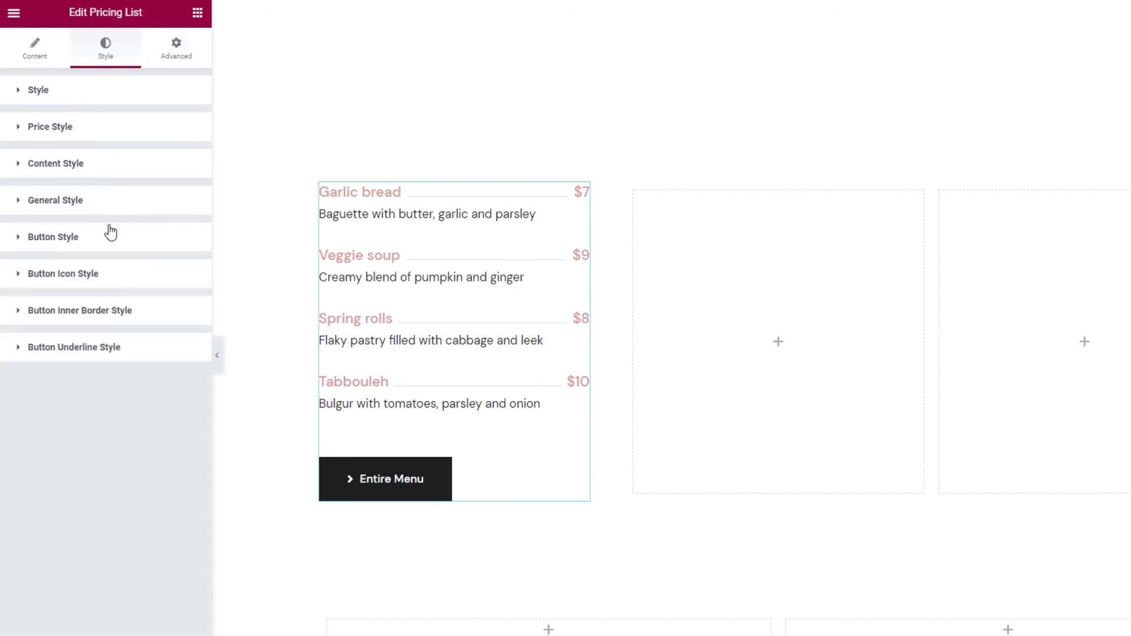
Set the button's arrow icon size to 16 and its unlinked right margin to 10 px.
click(98, 275)
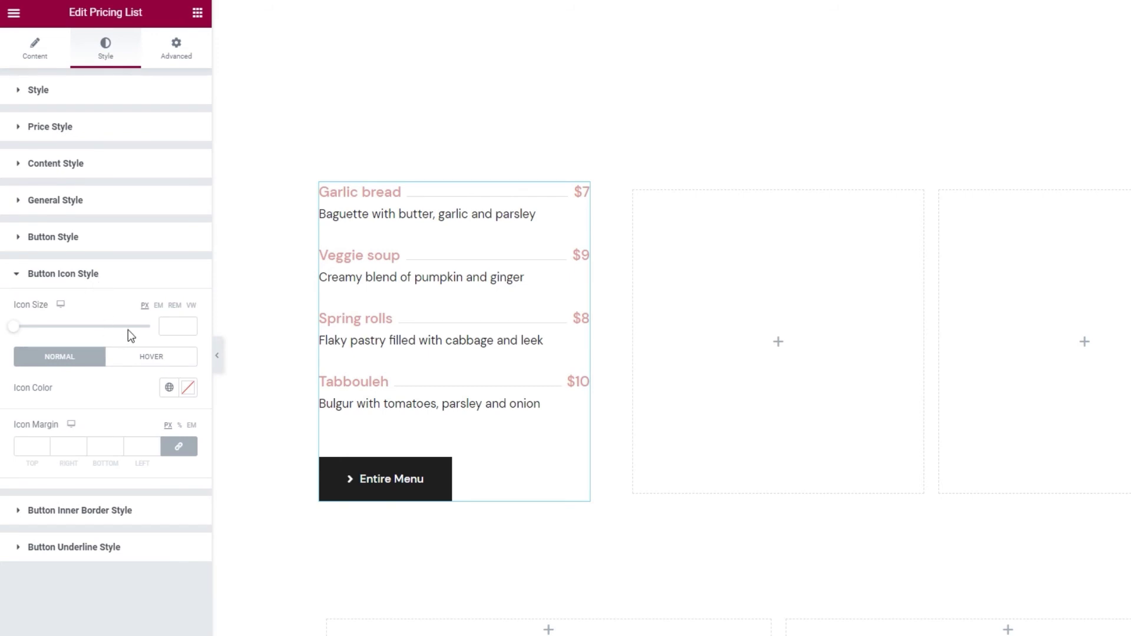
click(177, 325)
text(16)
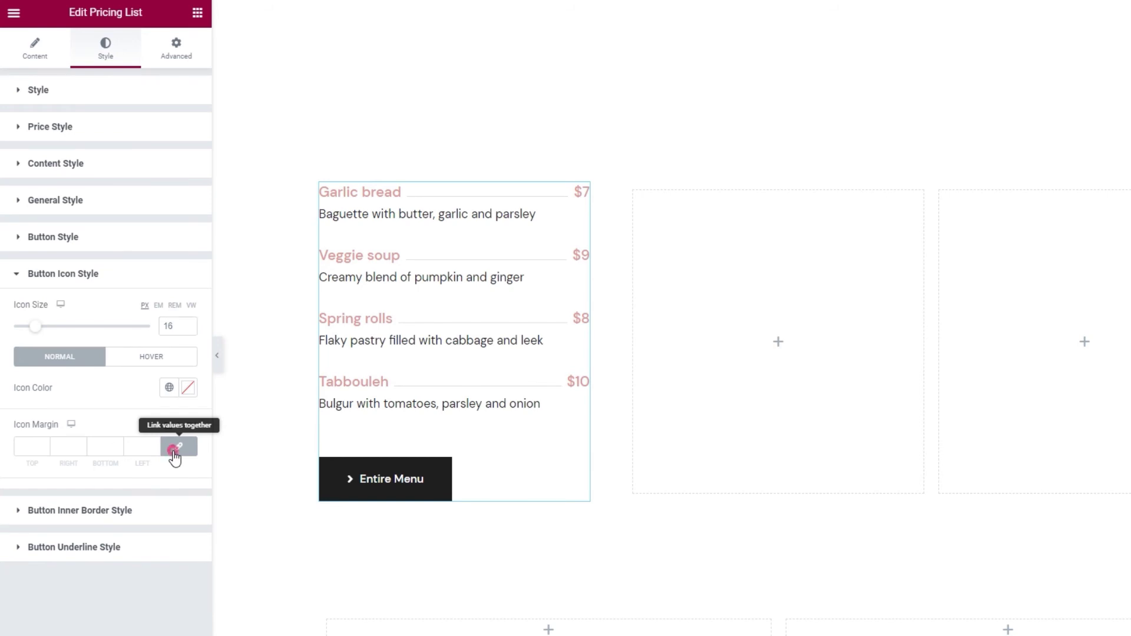
click(178, 447)
click(63, 445)
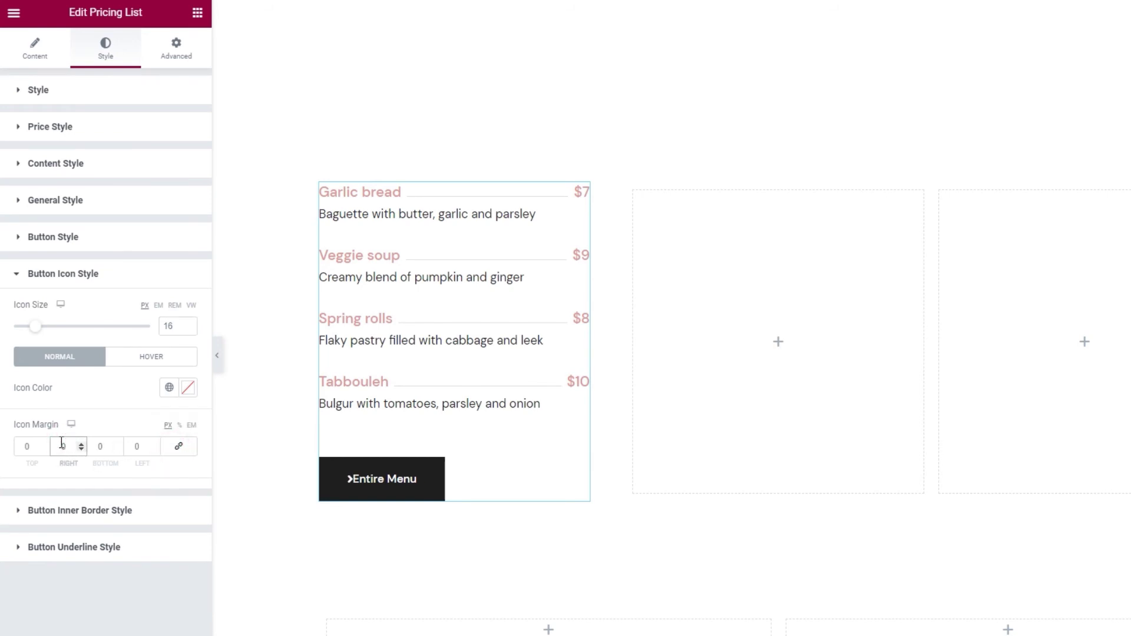
text(10)
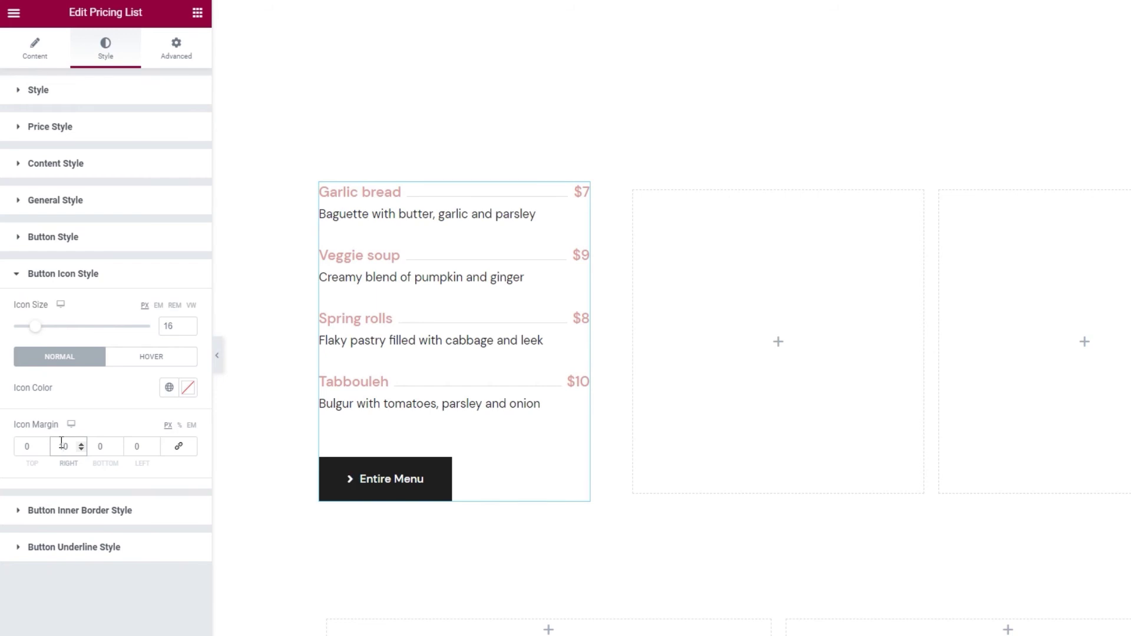
click(93, 400)
Set the icon's hover Move Icon effect to Horizontal Short.
click(126, 359)
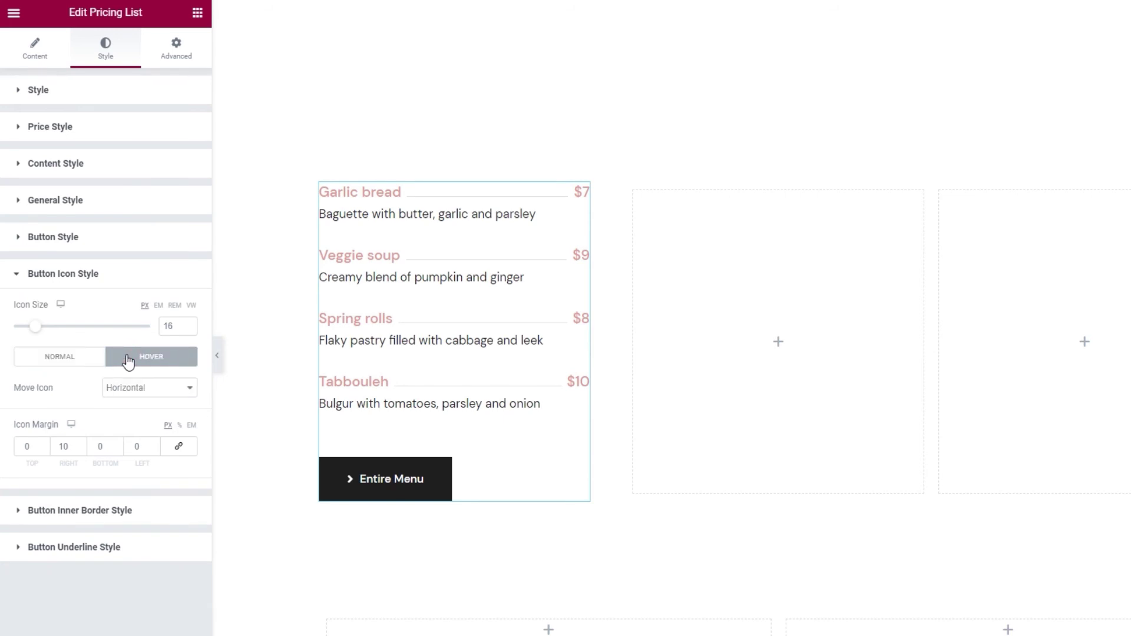
click(137, 389)
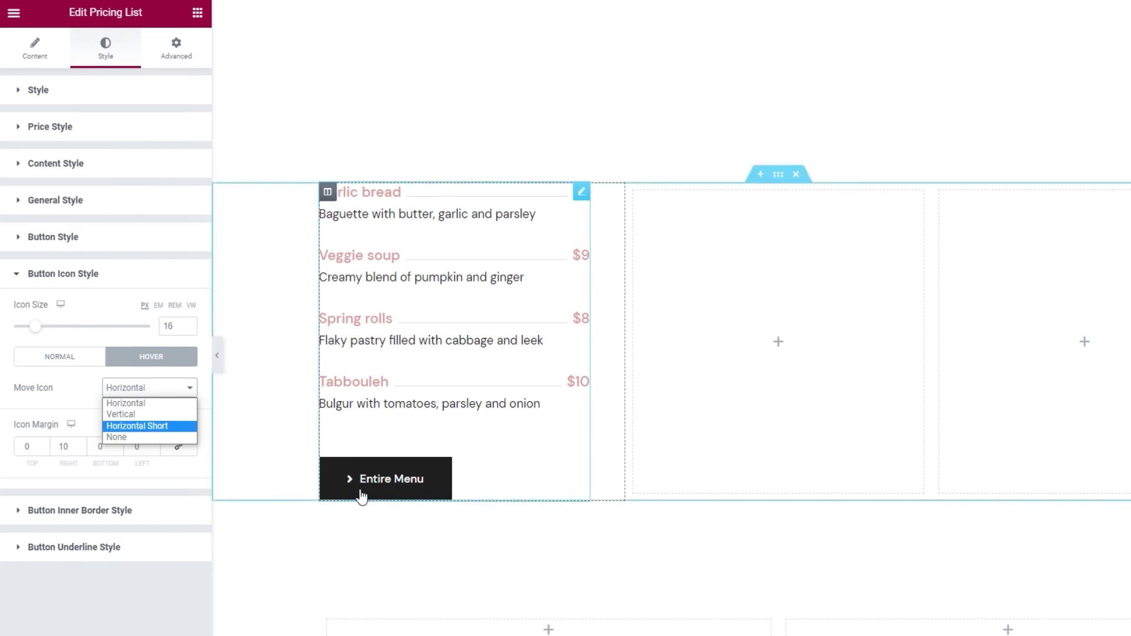
click(144, 413)
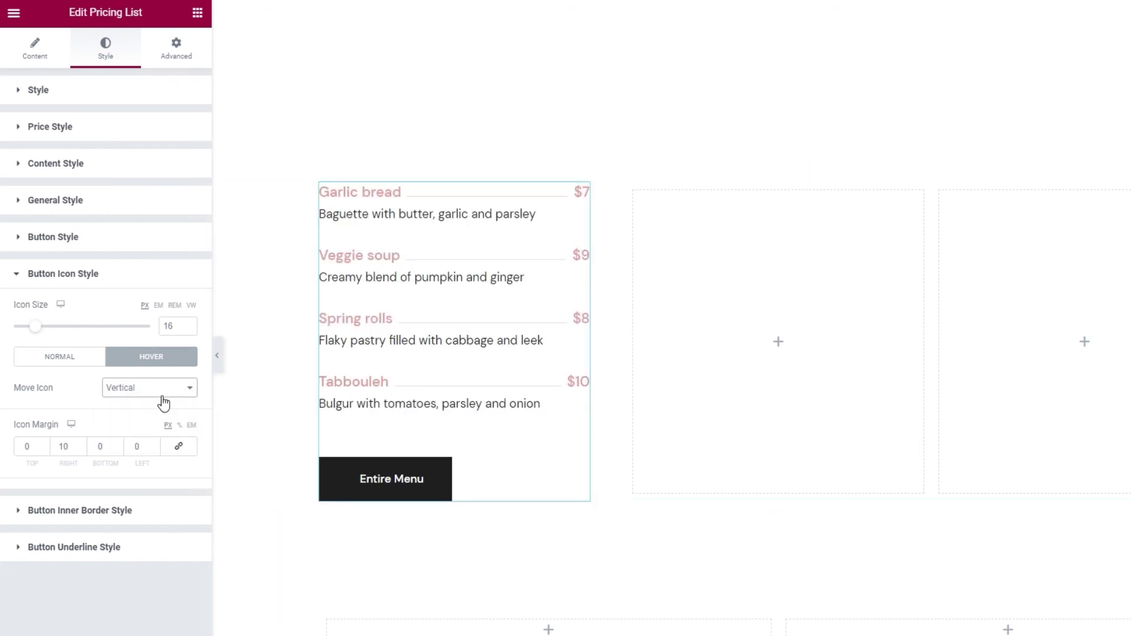
click(149, 387)
click(143, 427)
click(128, 387)
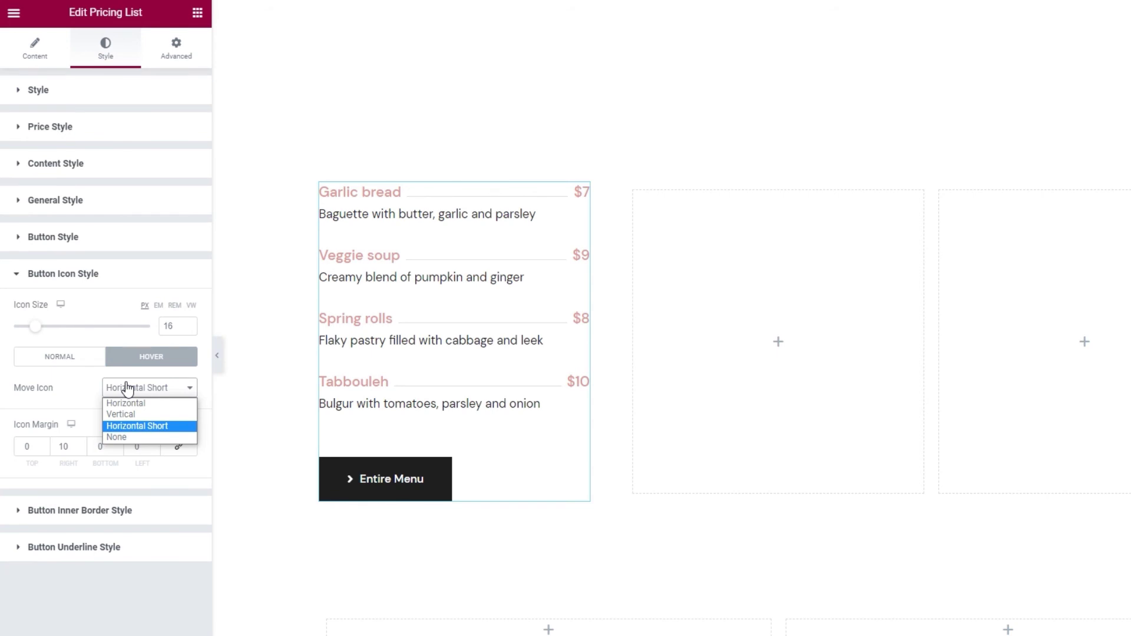
click(128, 388)
click(103, 279)
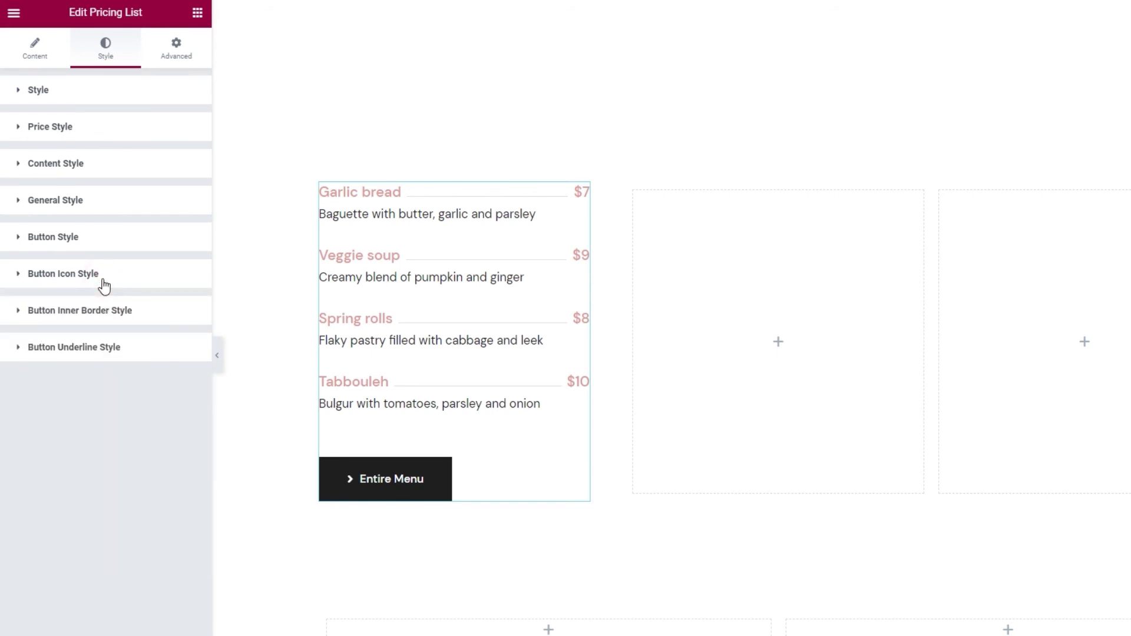
click(112, 310)
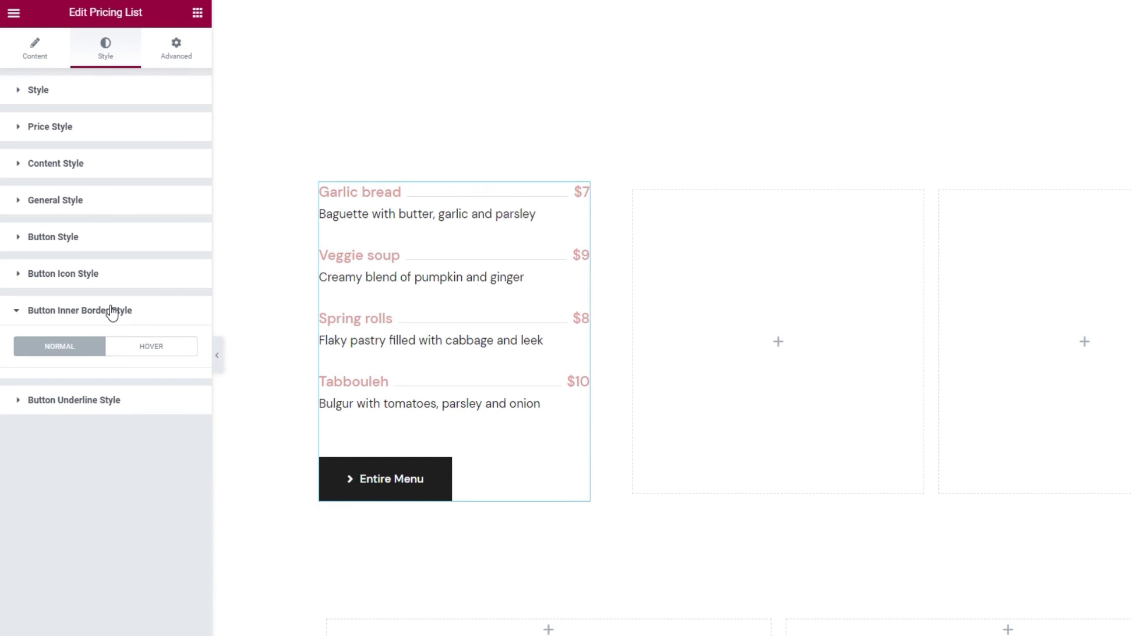
click(112, 310)
click(110, 341)
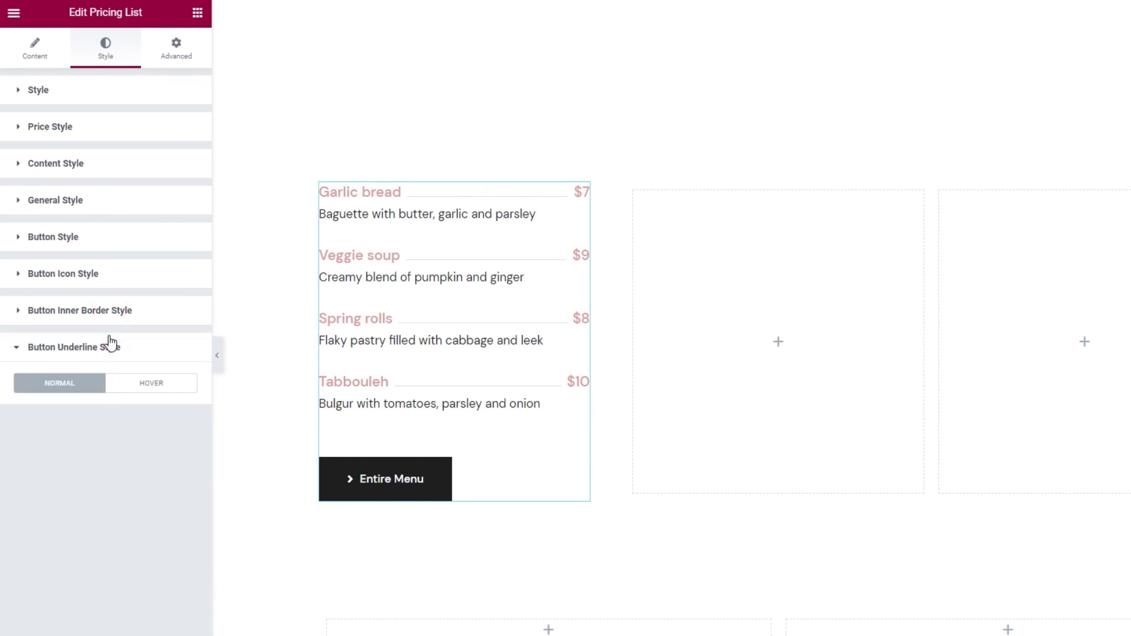
click(110, 341)
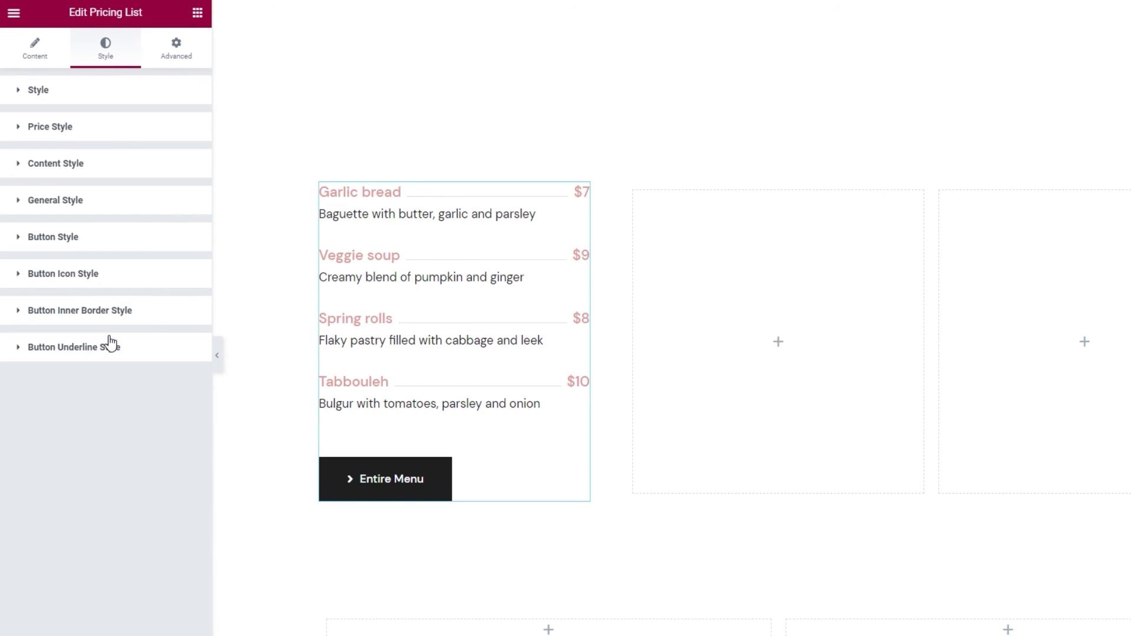
Duplicate the pricing list widget and drag the copy into the middle column.
right_click(414, 332)
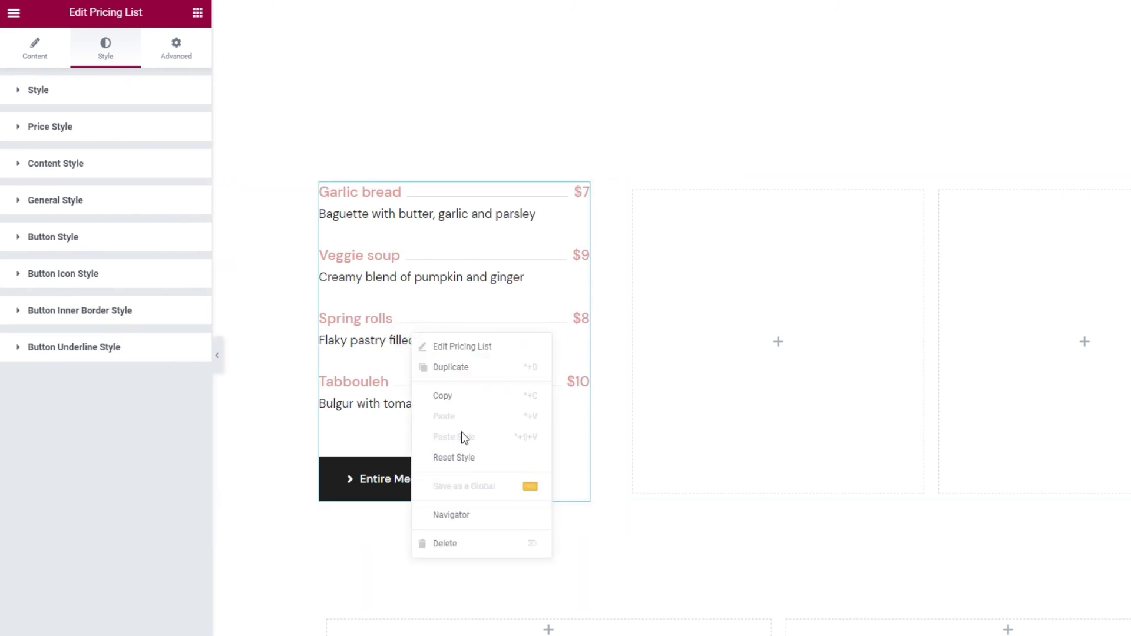
click(466, 369)
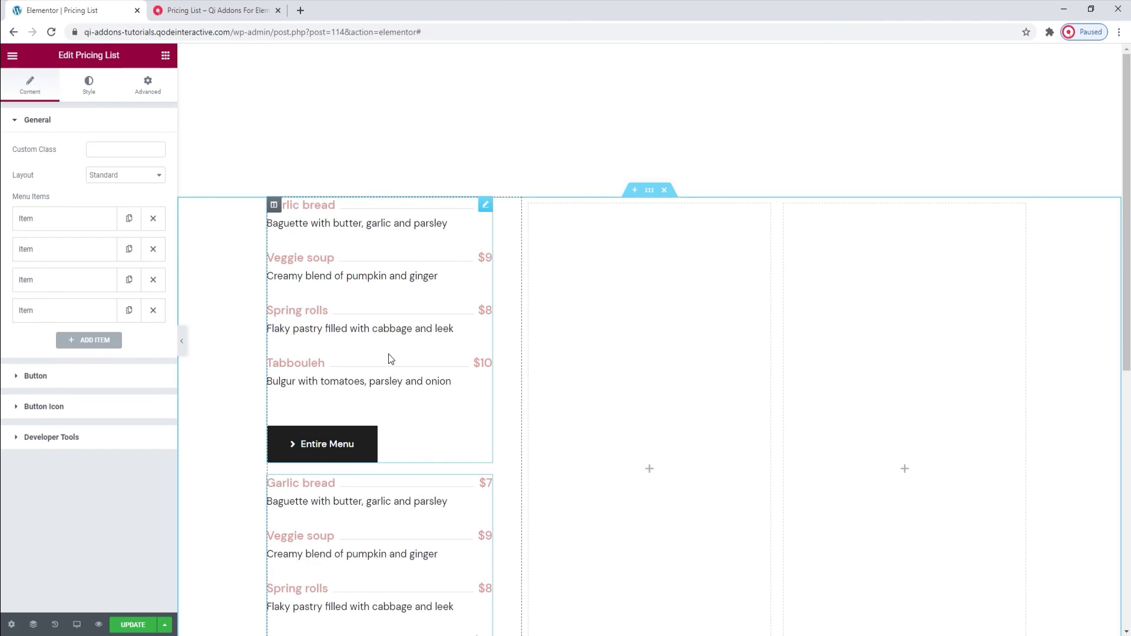
drag(348, 519, 622, 347)
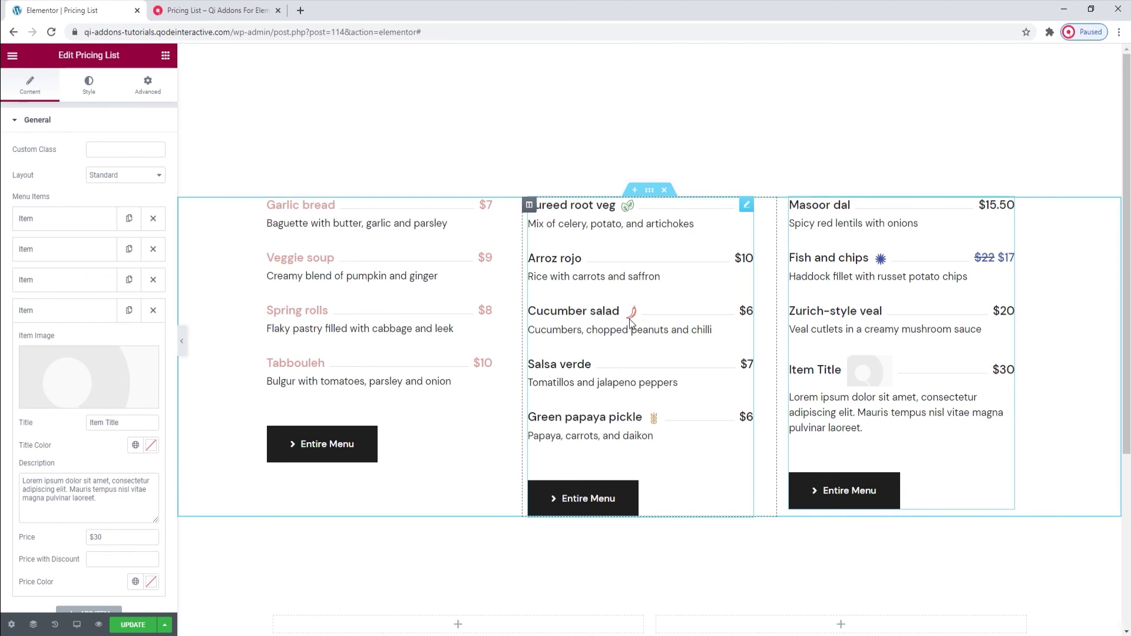
Give the third column's fourth item the blue star image and the title 'Pasta e fagoli'.
click(122, 367)
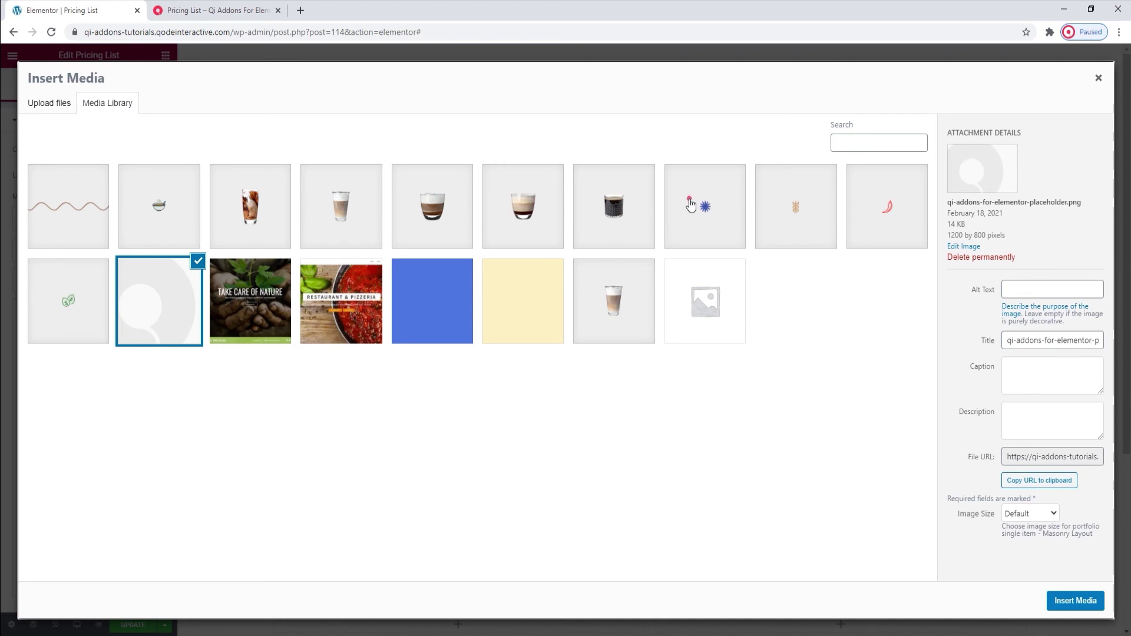
click(690, 201)
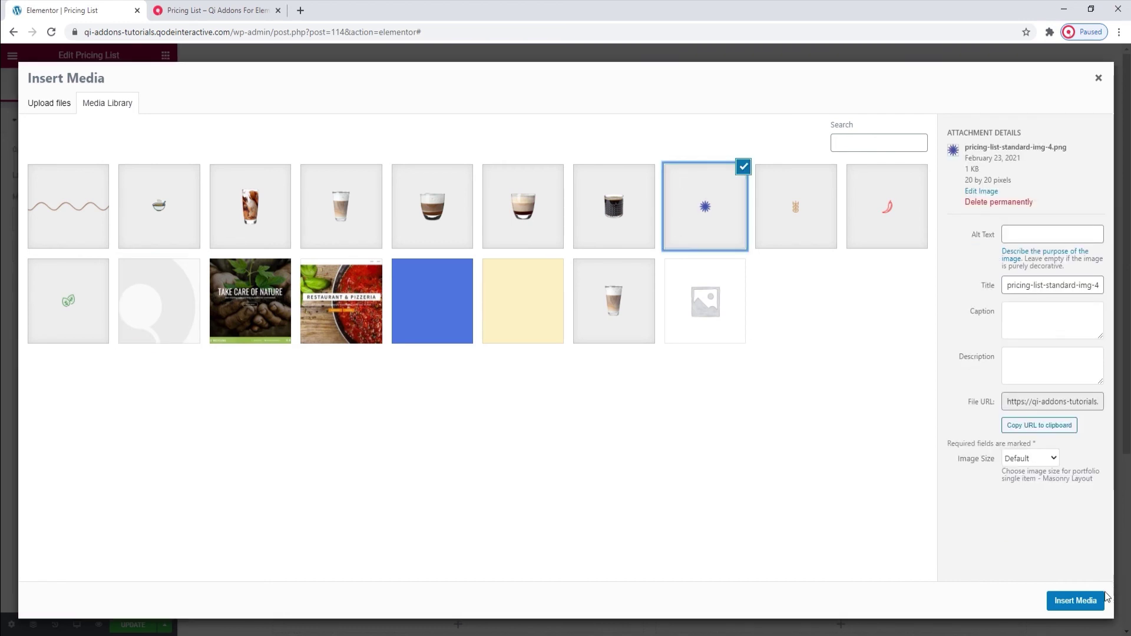
click(1087, 601)
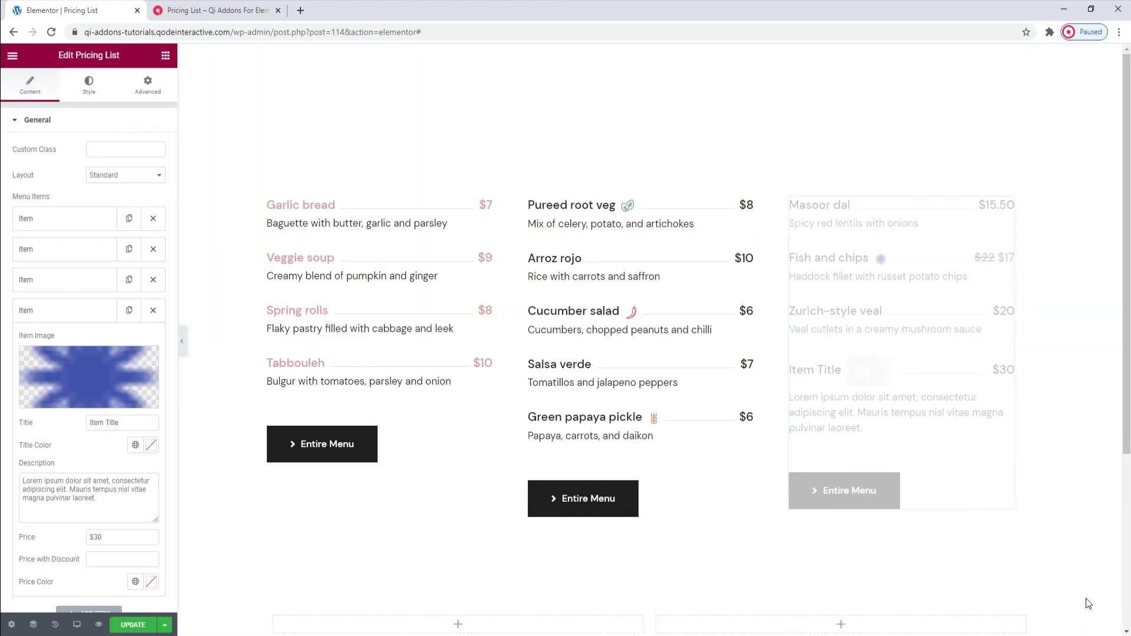
triple_click(123, 422)
text(Pasta e fagoli)
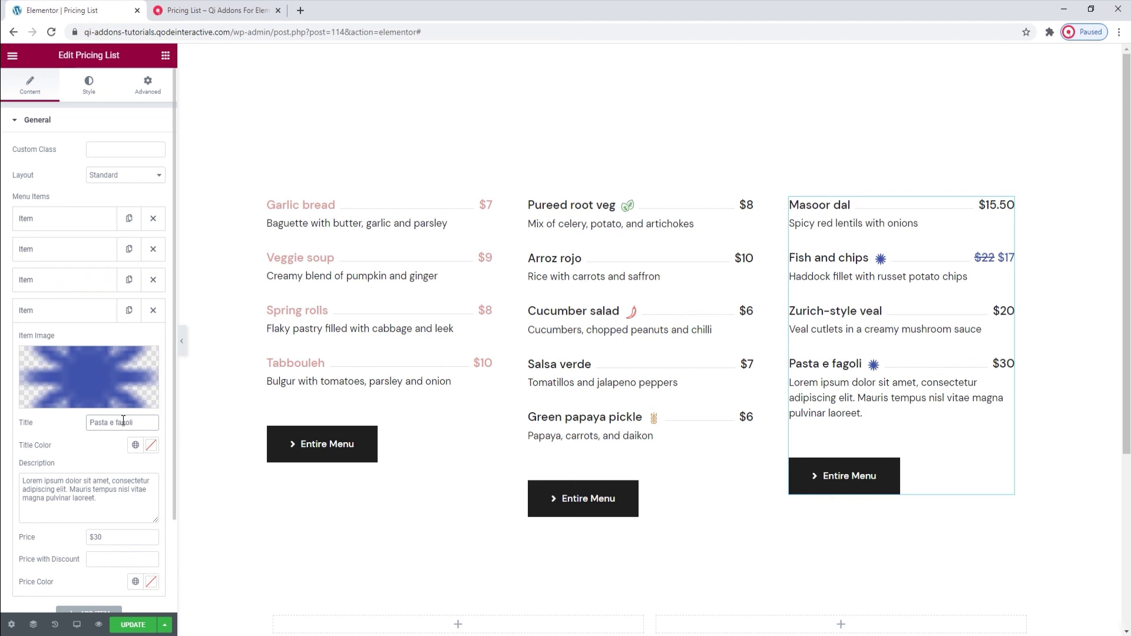
Describe Pasta e fagoli as 'Pasta, beans, and tomatoes', priced 20 with a $13 discount price.
triple_click(118, 494)
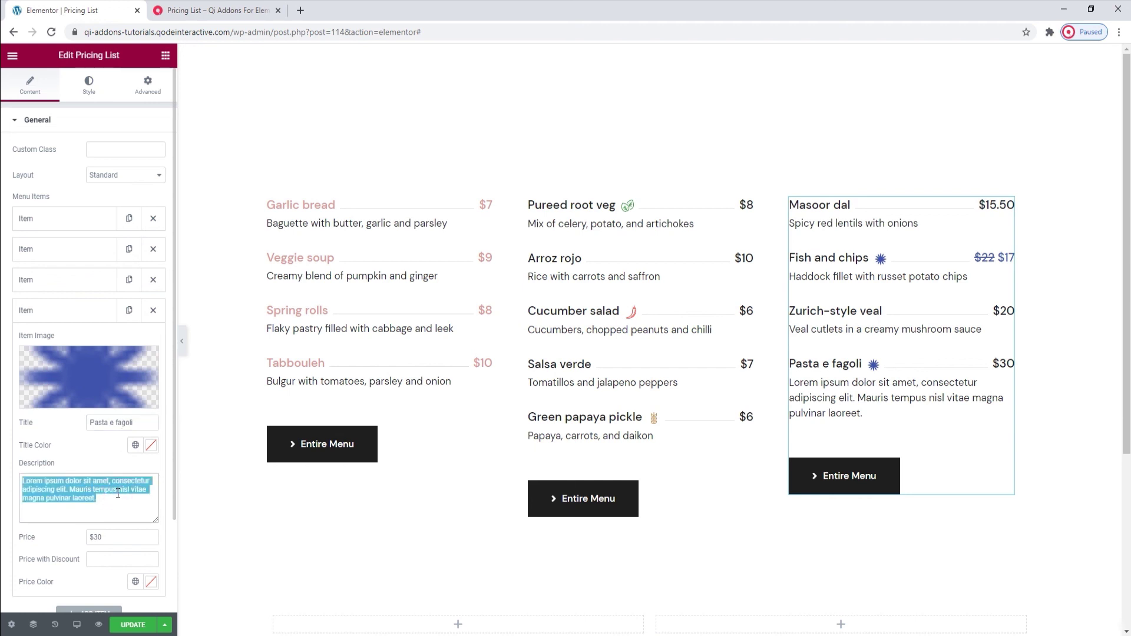
text(Pasta, beans, and)
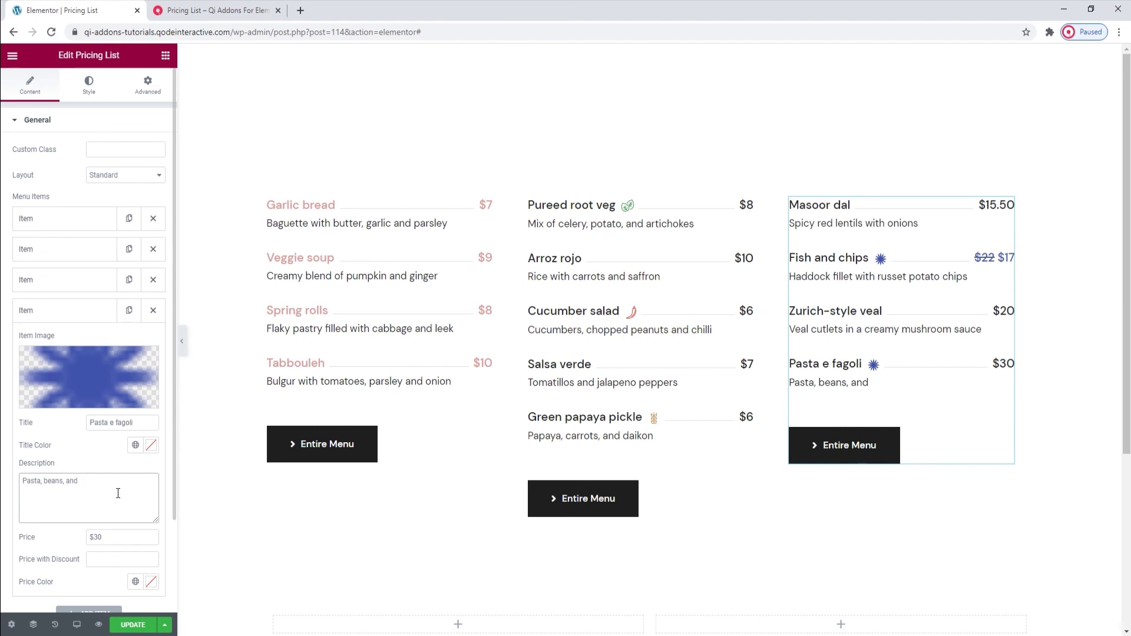
text( tomatoes)
scroll(117, 493, down, 2)
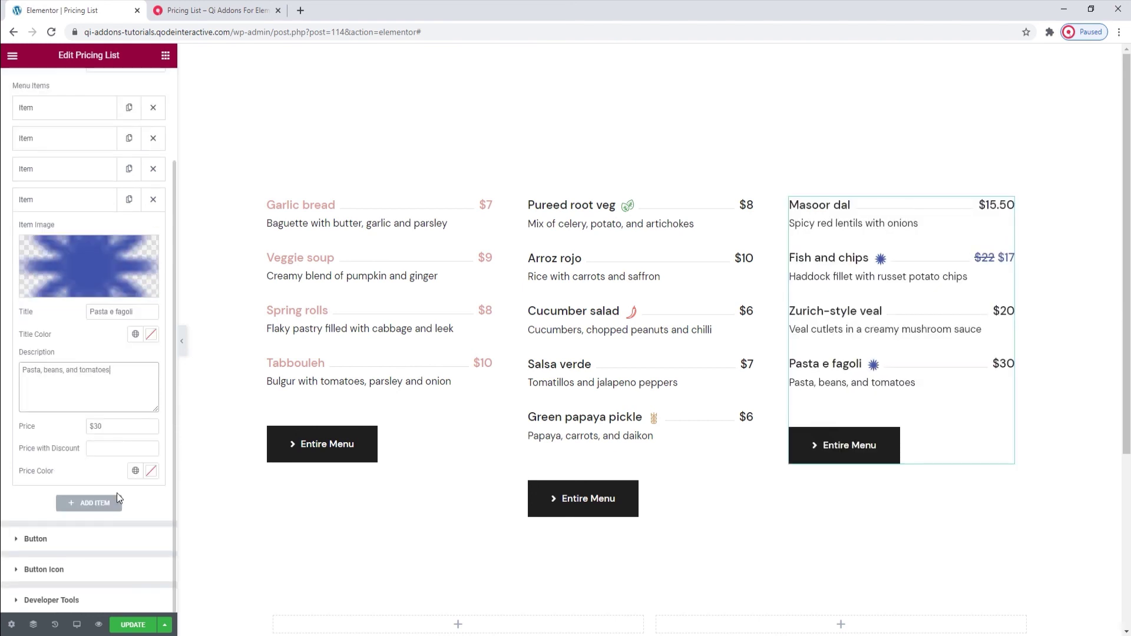
click(109, 426)
key(BackSpace)
key(BackSpace)
text(20)
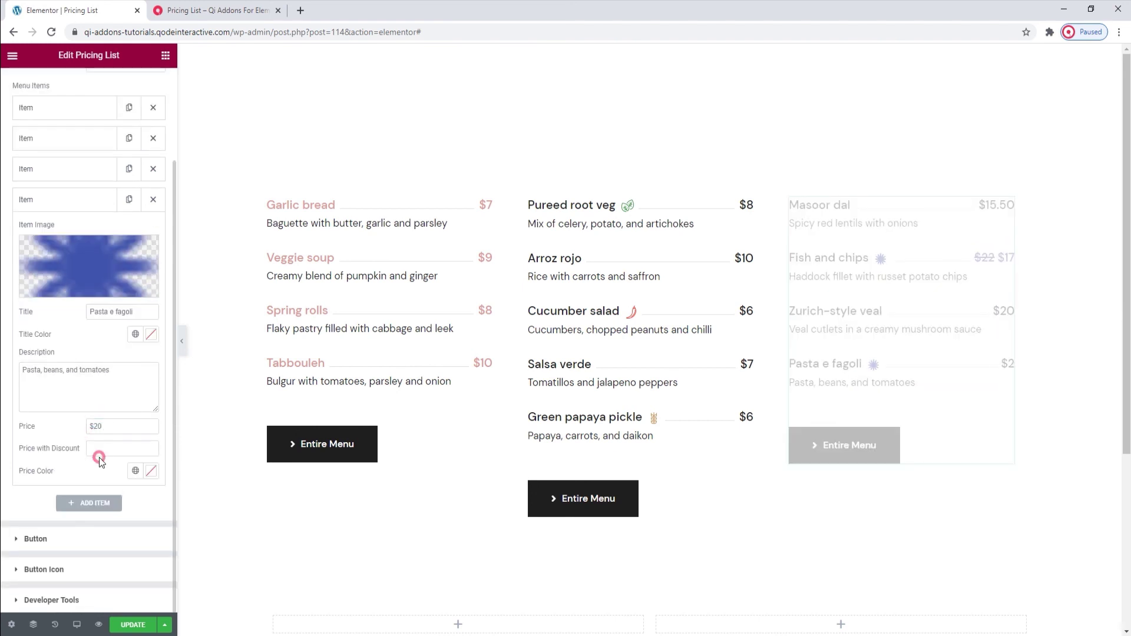
click(102, 449)
text($13)
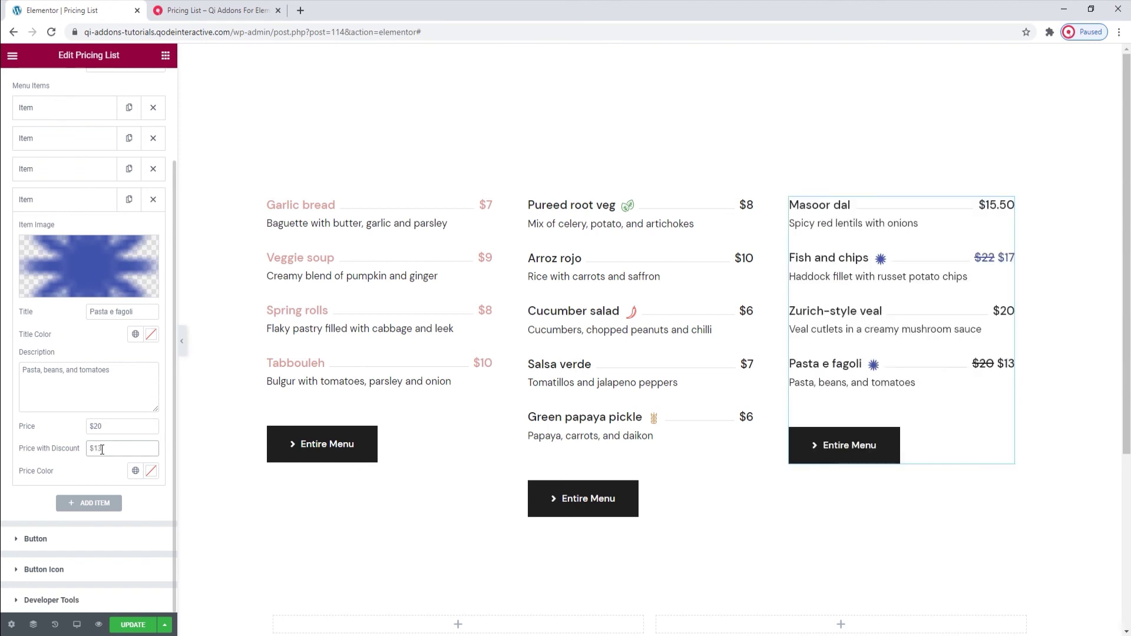
Set the item's price colour to #495cab and collapse the item.
click(151, 470)
double_click(131, 441)
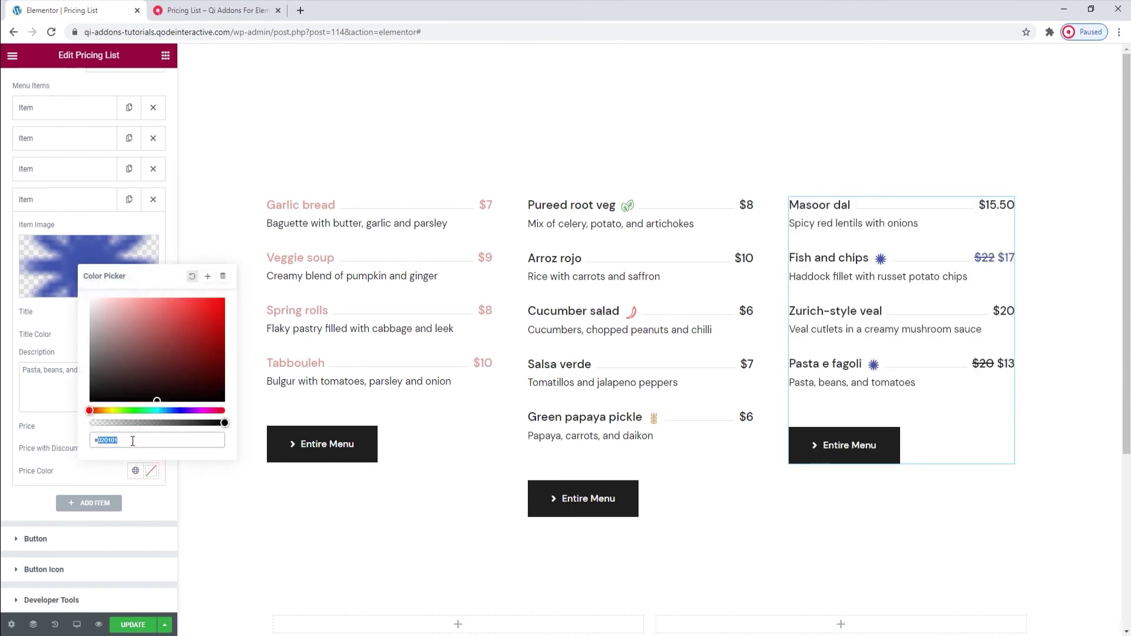
text(495ca)
text(b)
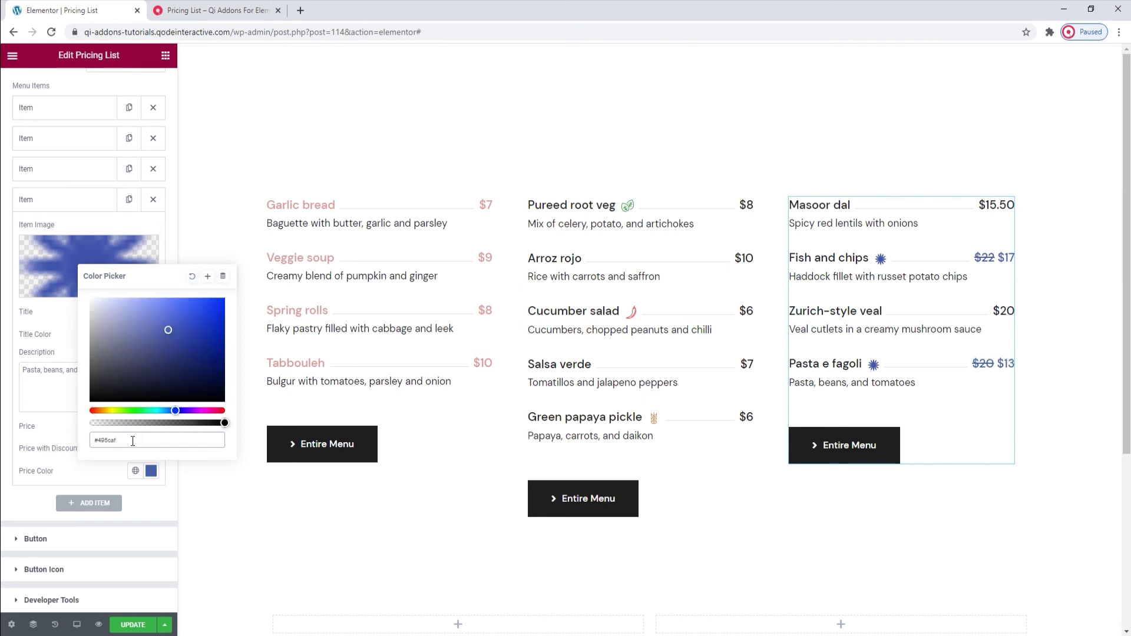
click(63, 425)
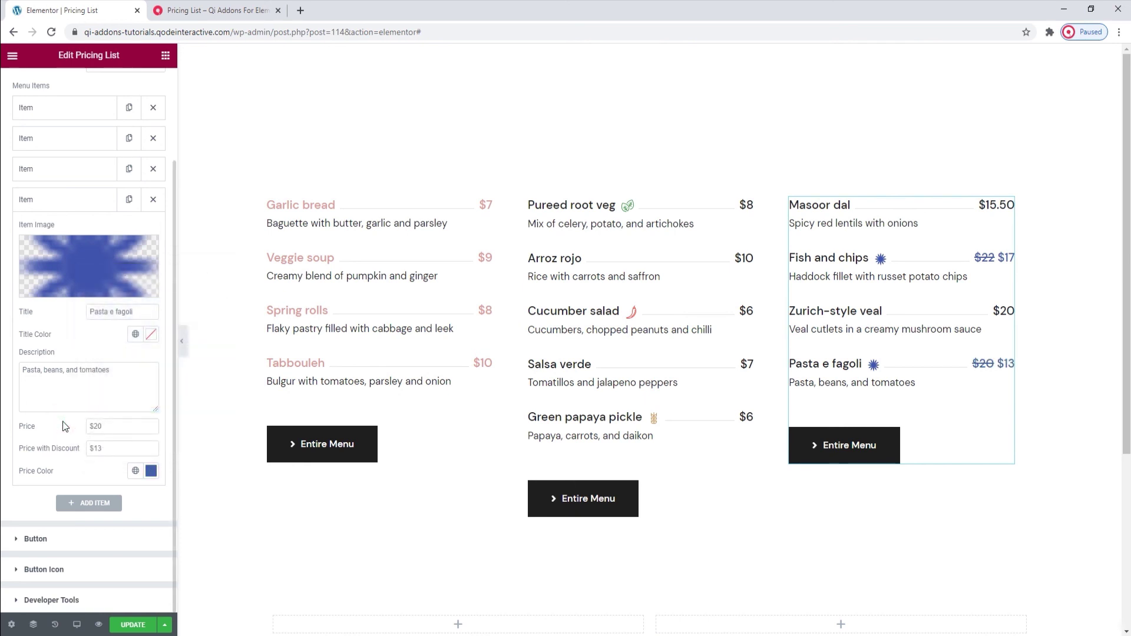
click(87, 208)
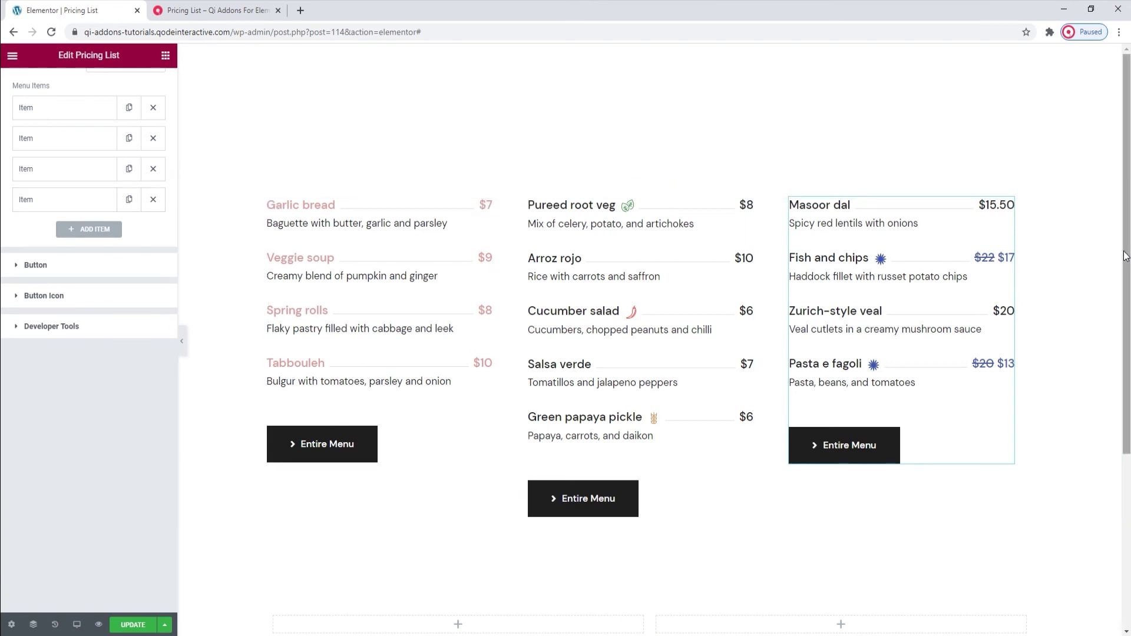
Search 'pricing' and drop a Pricing List widget into the lower section's left column.
drag(1126, 254, 1128, 345)
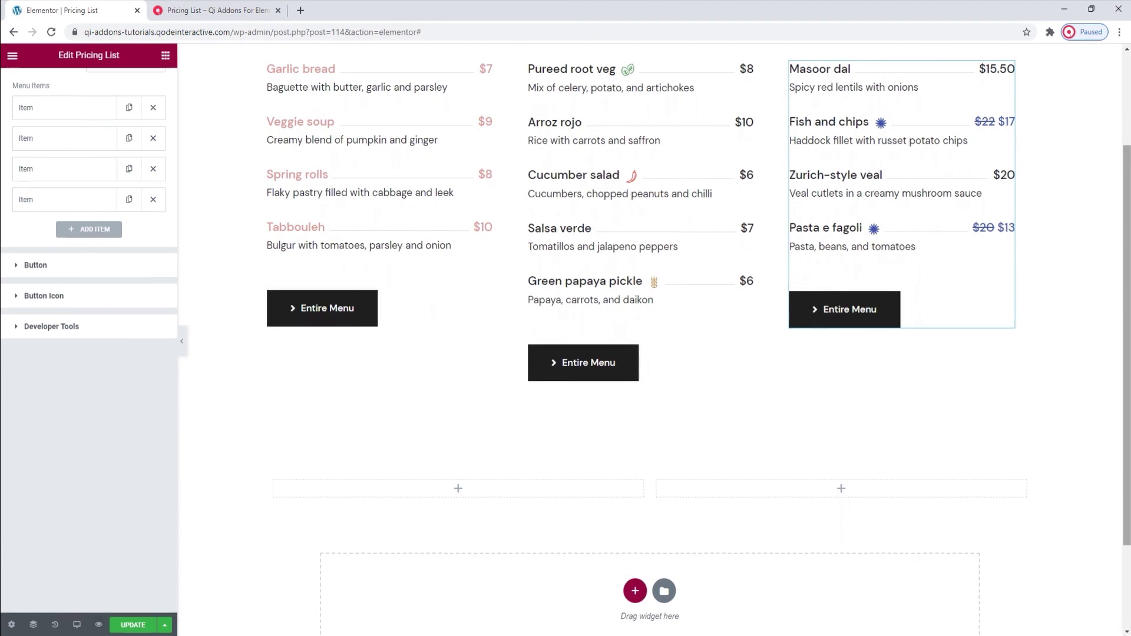
scroll(157, 134, up, 3)
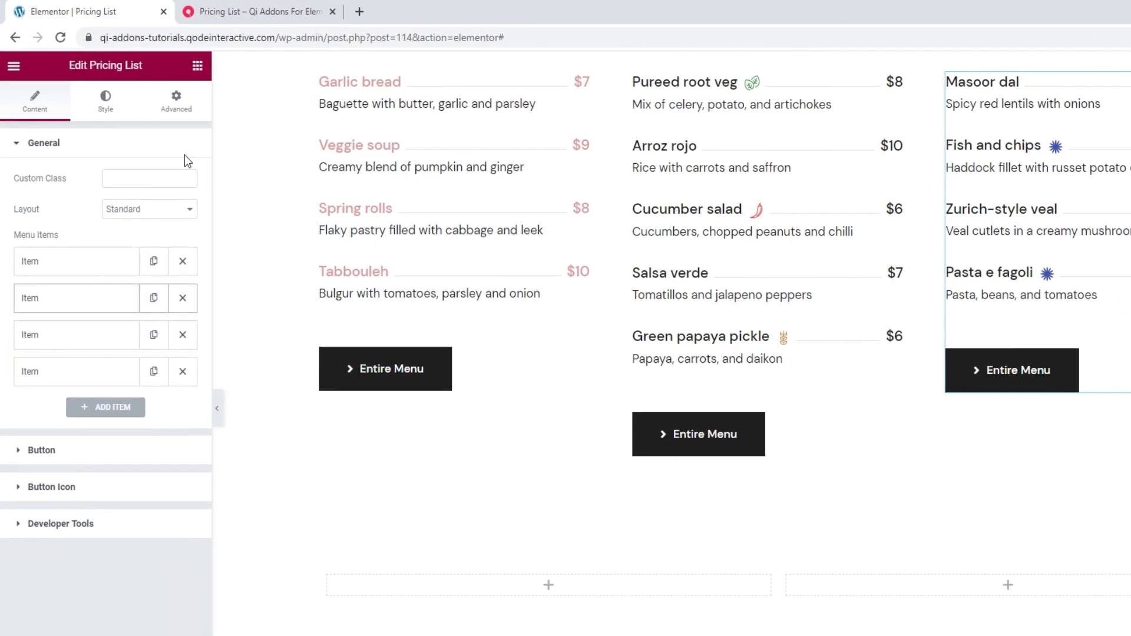
click(198, 65)
click(118, 133)
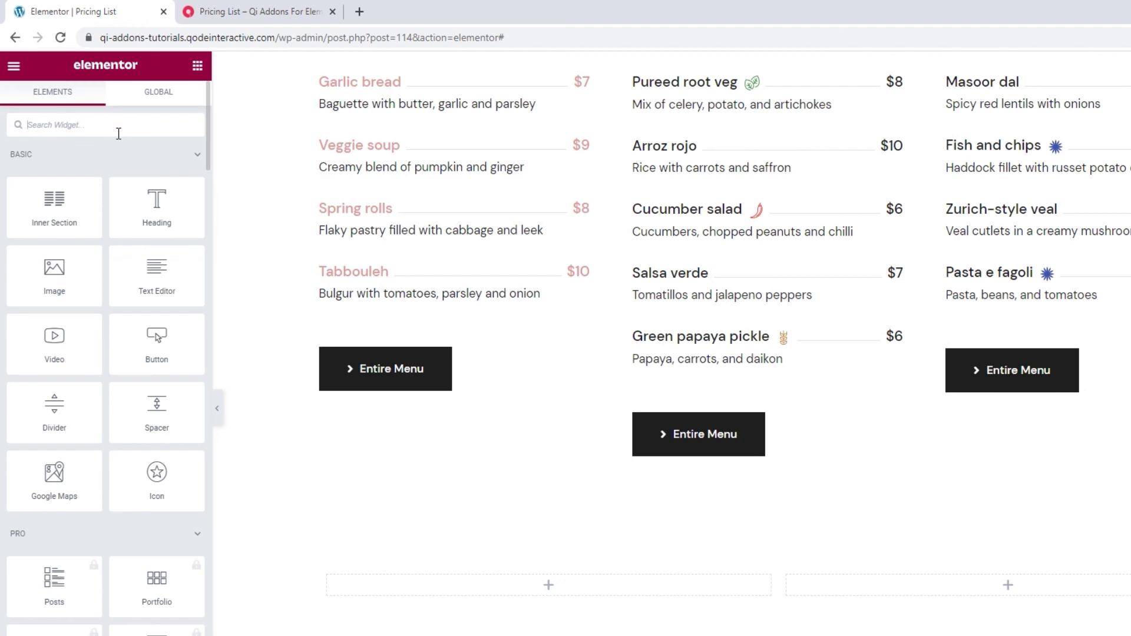
text(pricing)
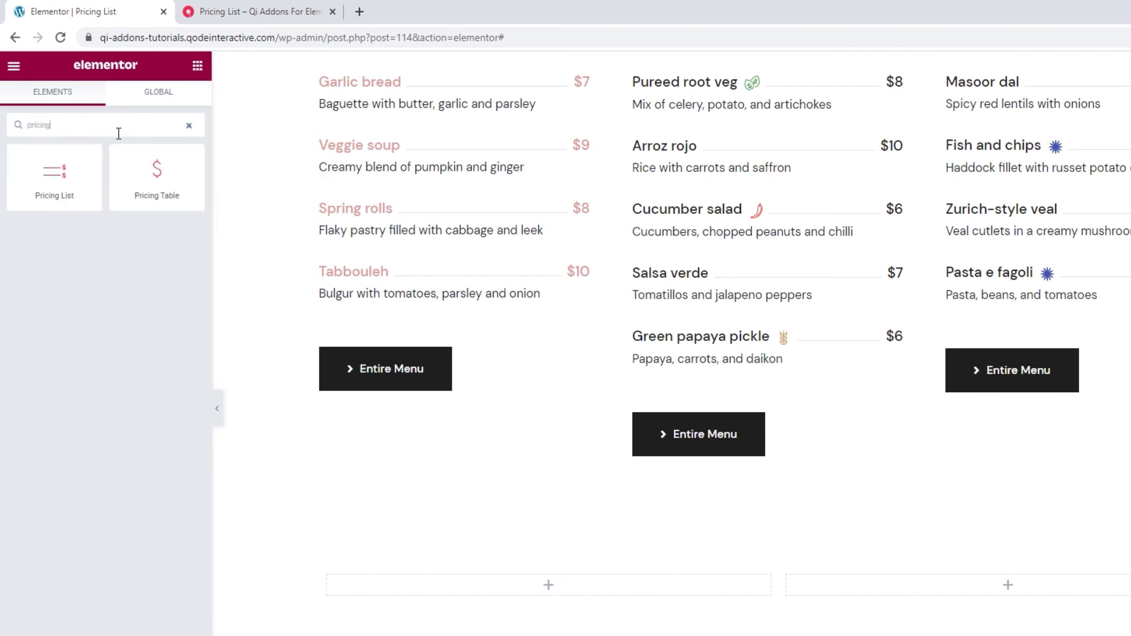
drag(54, 171, 504, 584)
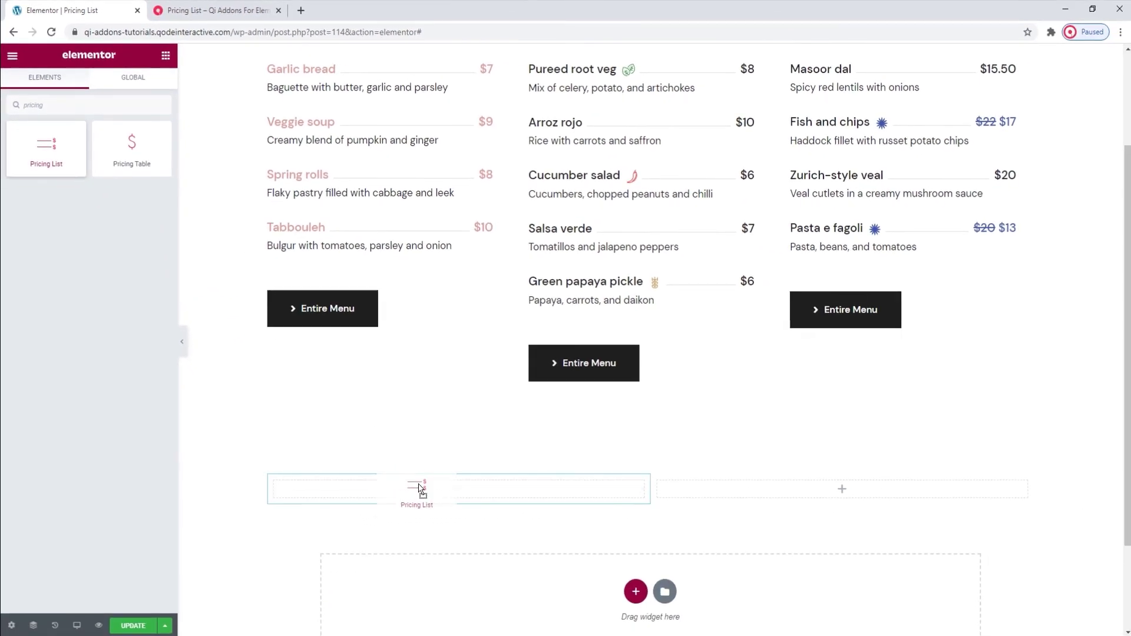
drag(420, 487, 418, 486)
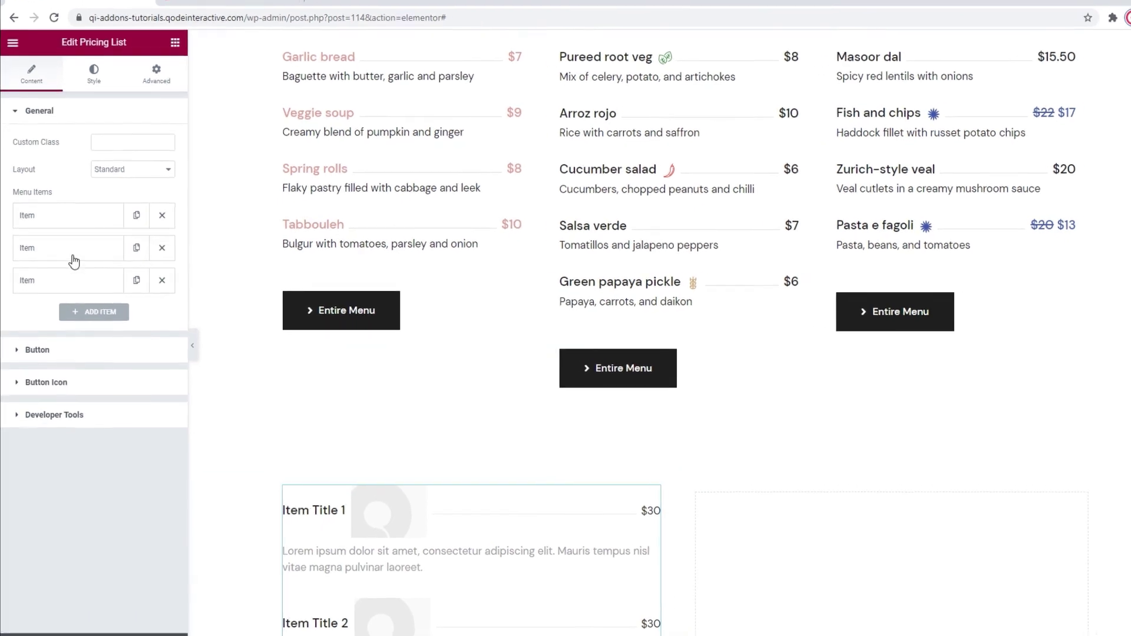
Set the list layout to Image Before and give the first item the dark coffee glass image.
click(103, 169)
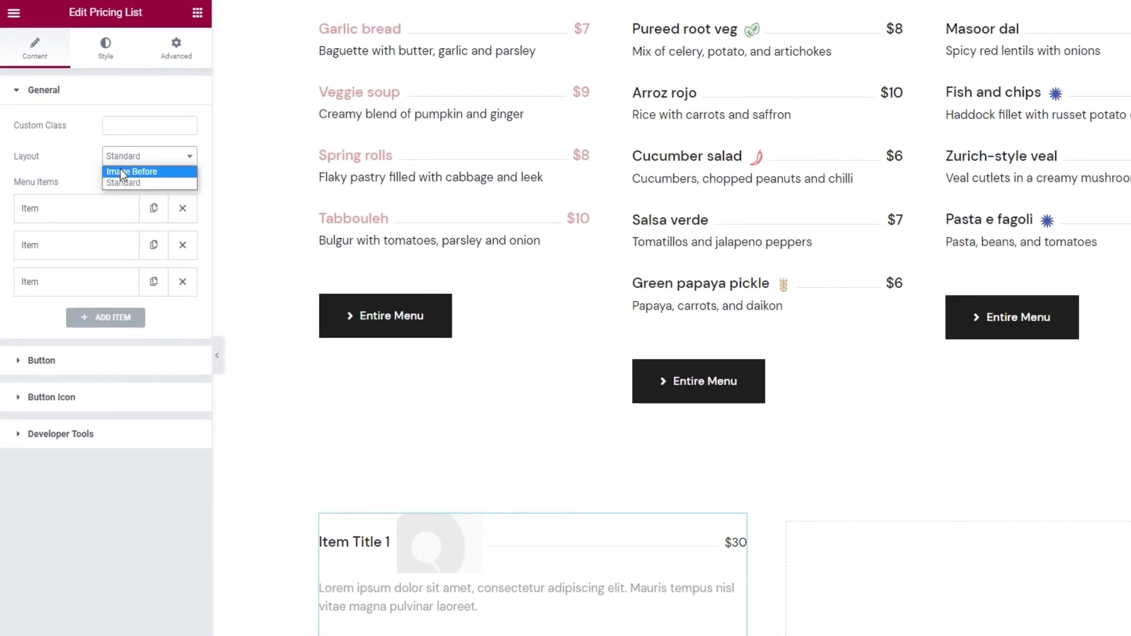
click(122, 172)
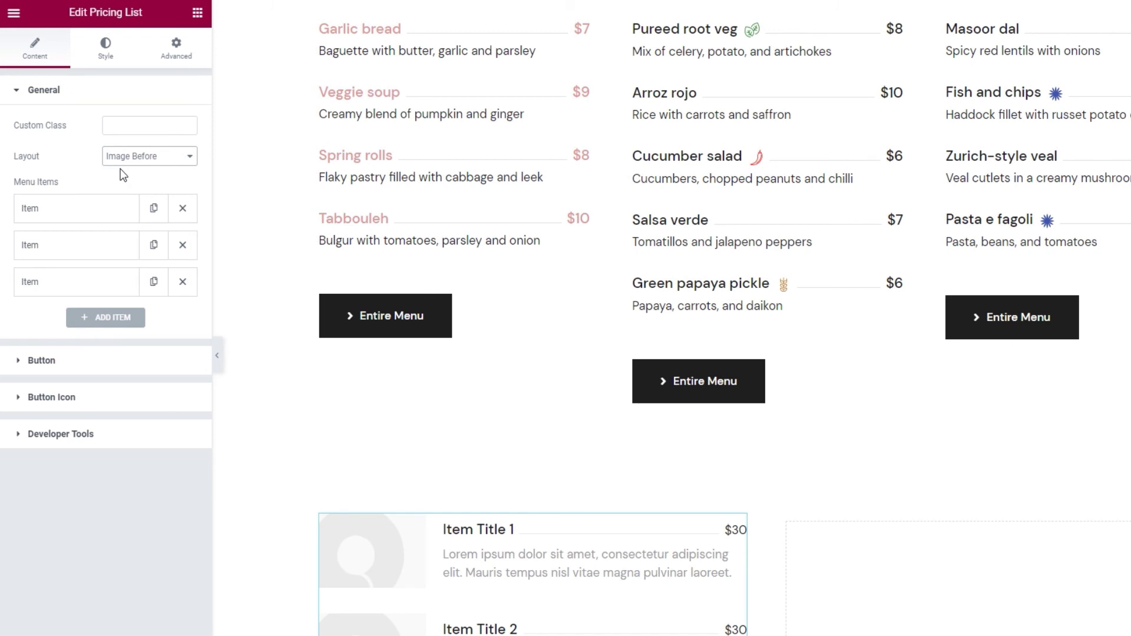
click(115, 208)
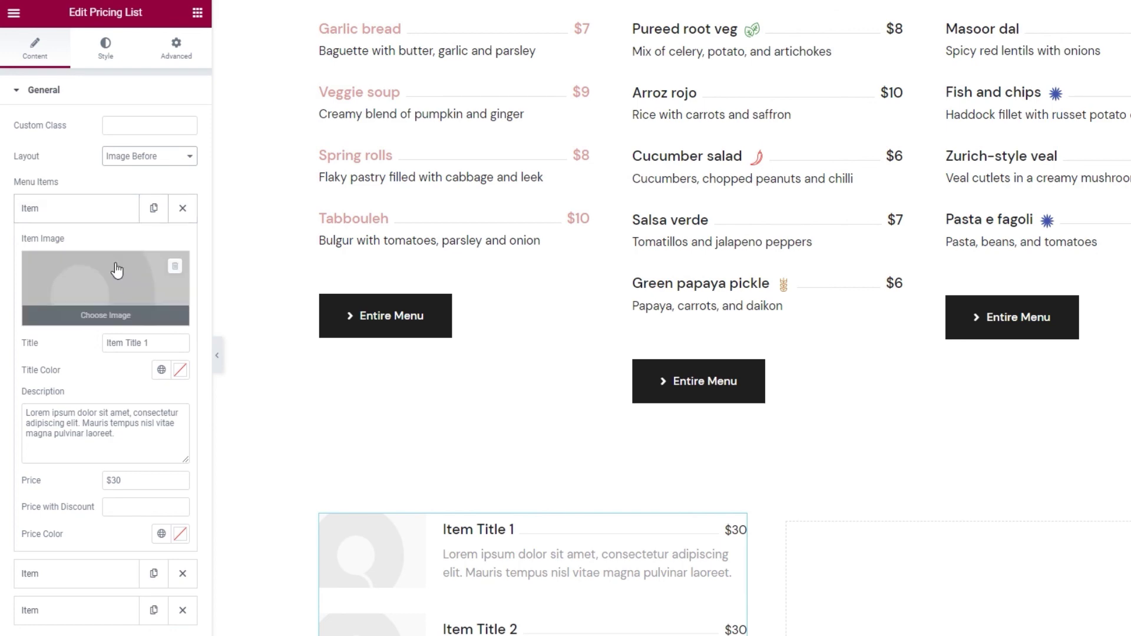
click(106, 289)
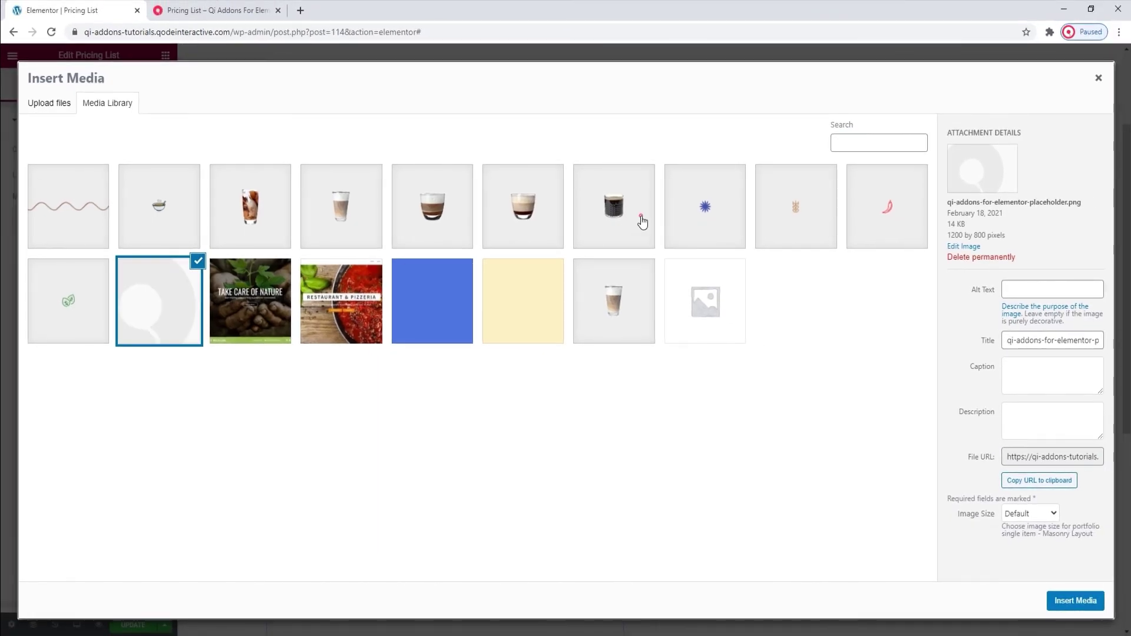
click(639, 220)
click(1090, 600)
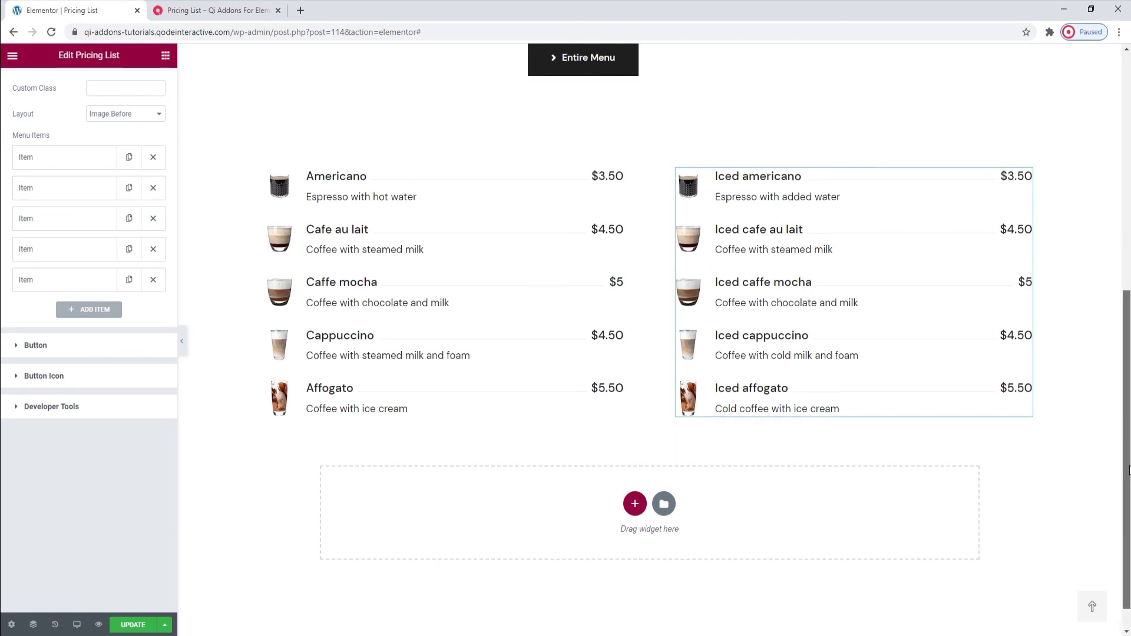
Scroll the page to review the restaurant menu and the two coffee lists.
scroll(1129, 470, up, 1)
mouse_move(1127, 432)
mouse_down()
mouse_move(1125, 277)
mouse_move(1126, 416)
mouse_up()
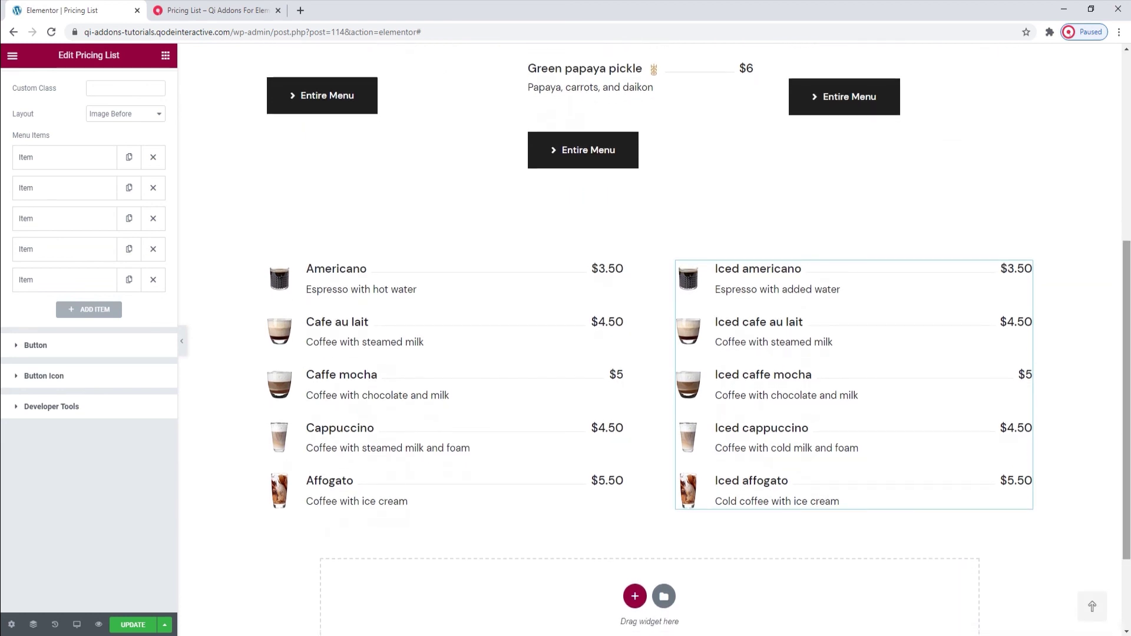